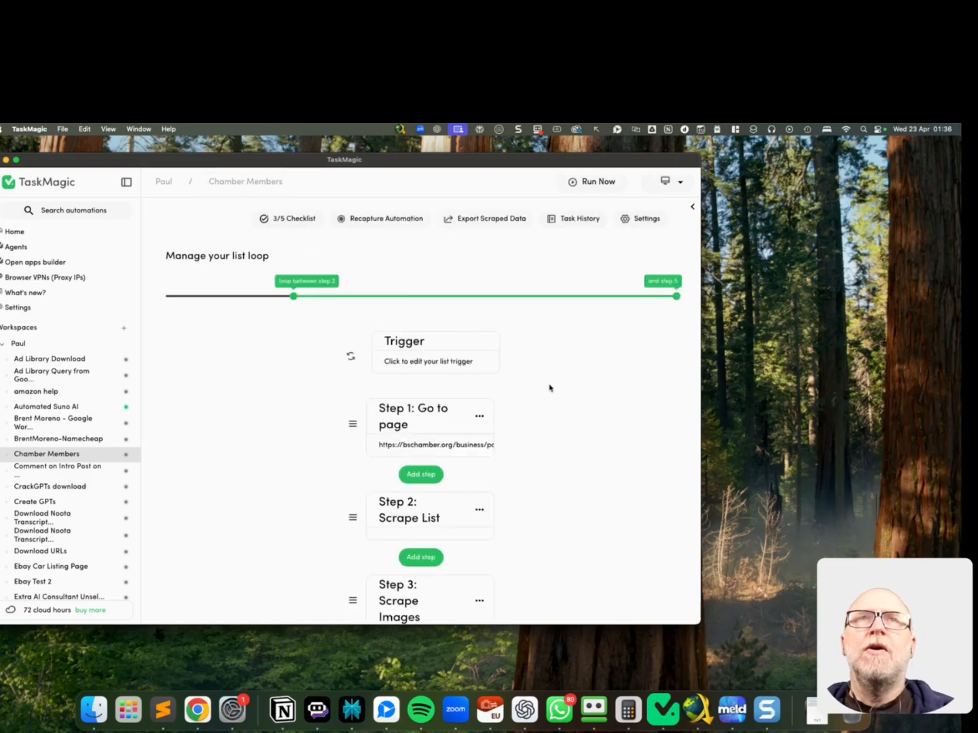
Review the steps of the Chamber Members automation, including the URL configured in its Go to page step
{"action": "scroll", "coordinate": [517, 392], "scroll_direction": "down", "scroll_amount": 1}
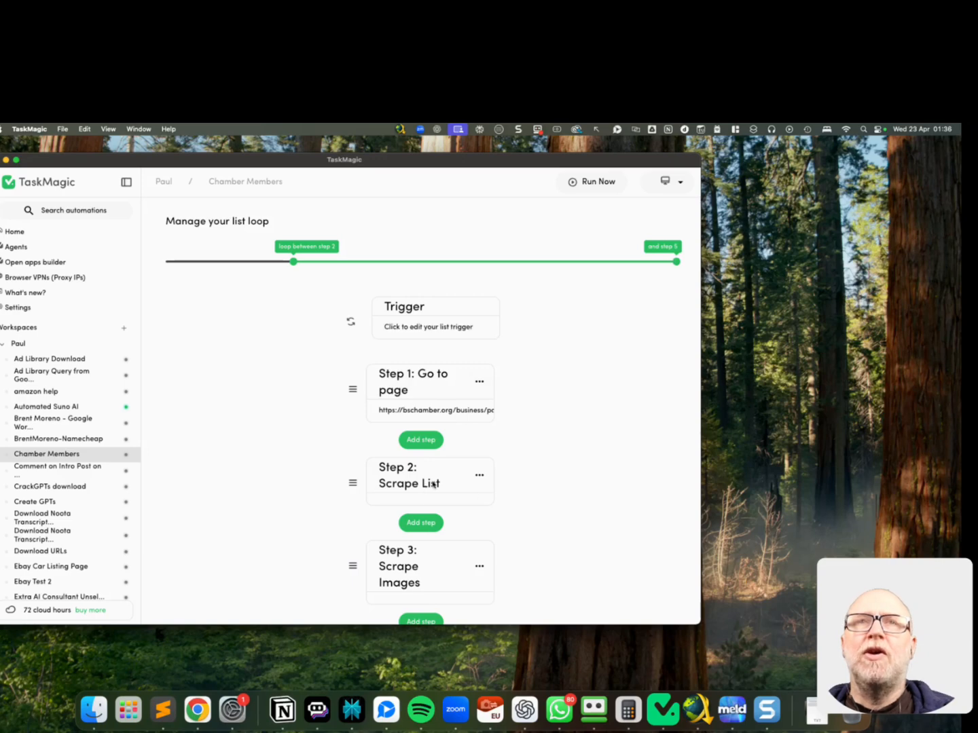
{"action": "scroll", "coordinate": [584, 472], "scroll_direction": "down", "scroll_amount": 1}
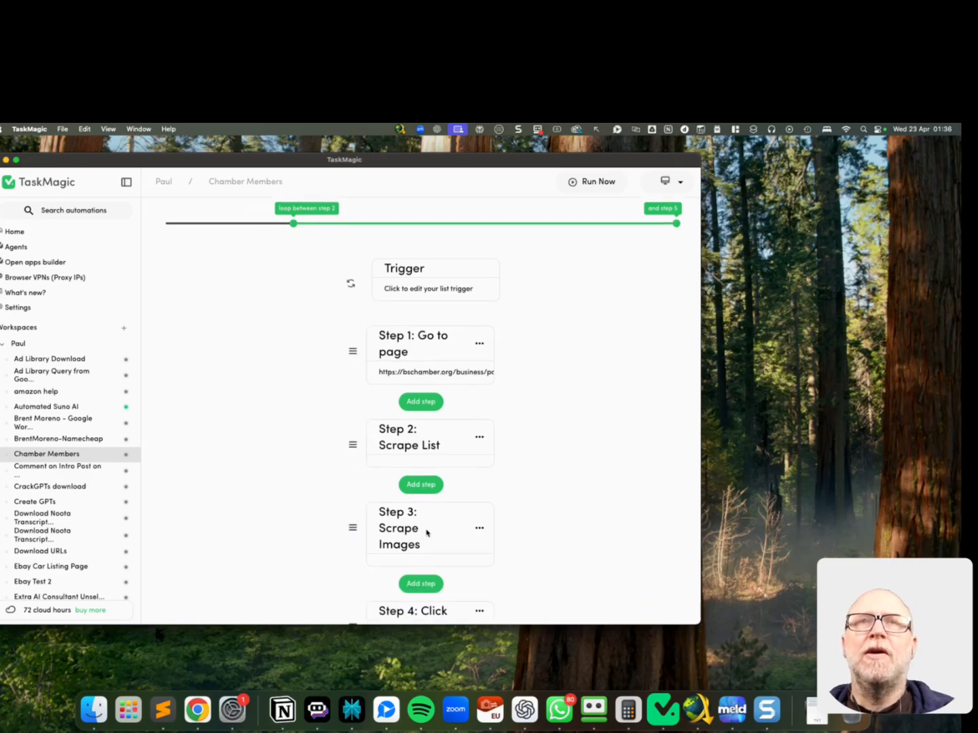
{"action": "scroll", "coordinate": [447, 530], "scroll_direction": "down", "scroll_amount": 1}
{"action": "scroll", "coordinate": [517, 523], "scroll_direction": "down", "scroll_amount": 4}
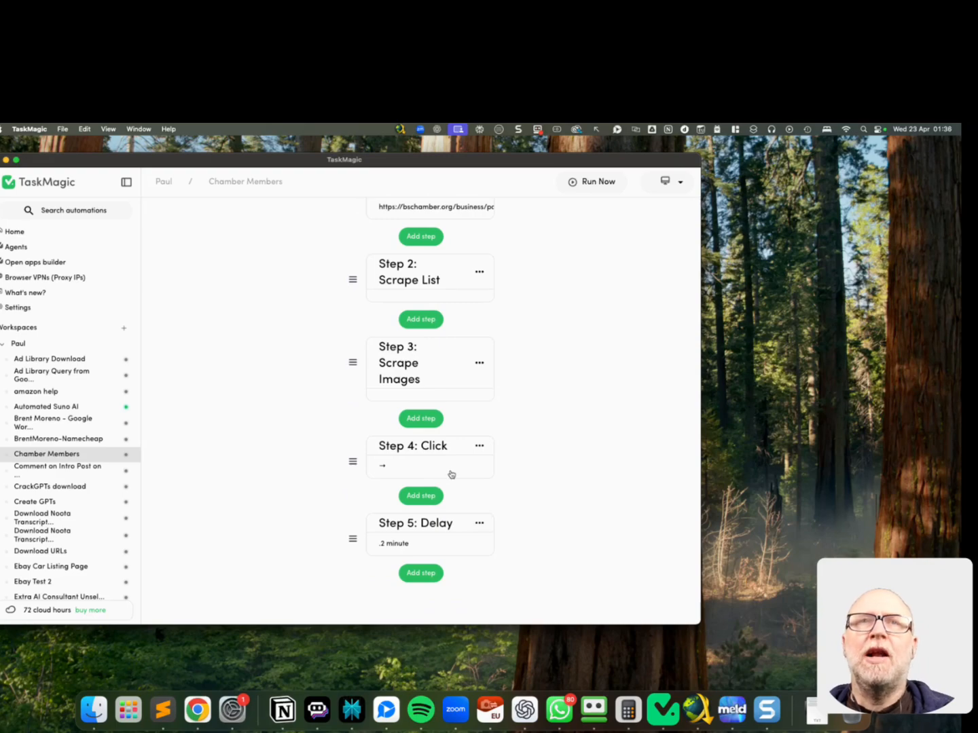
{"action": "scroll", "coordinate": [450, 475], "scroll_direction": "up", "scroll_amount": 3}
{"action": "left_click", "coordinate": [464, 312]}
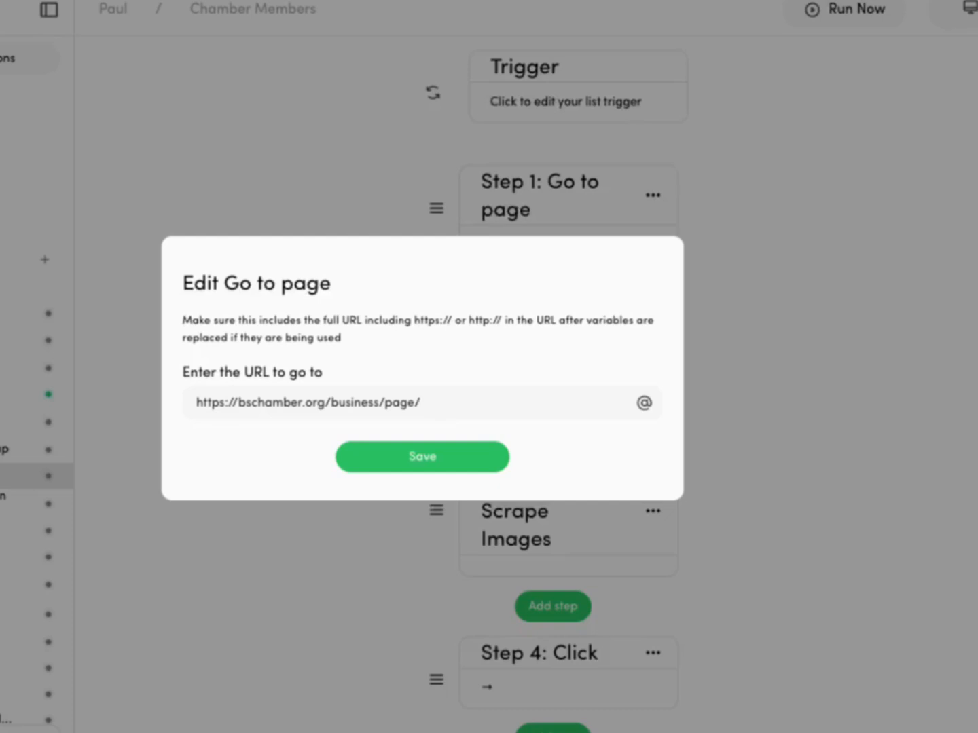
{"action": "left_click", "coordinate": [435, 459]}
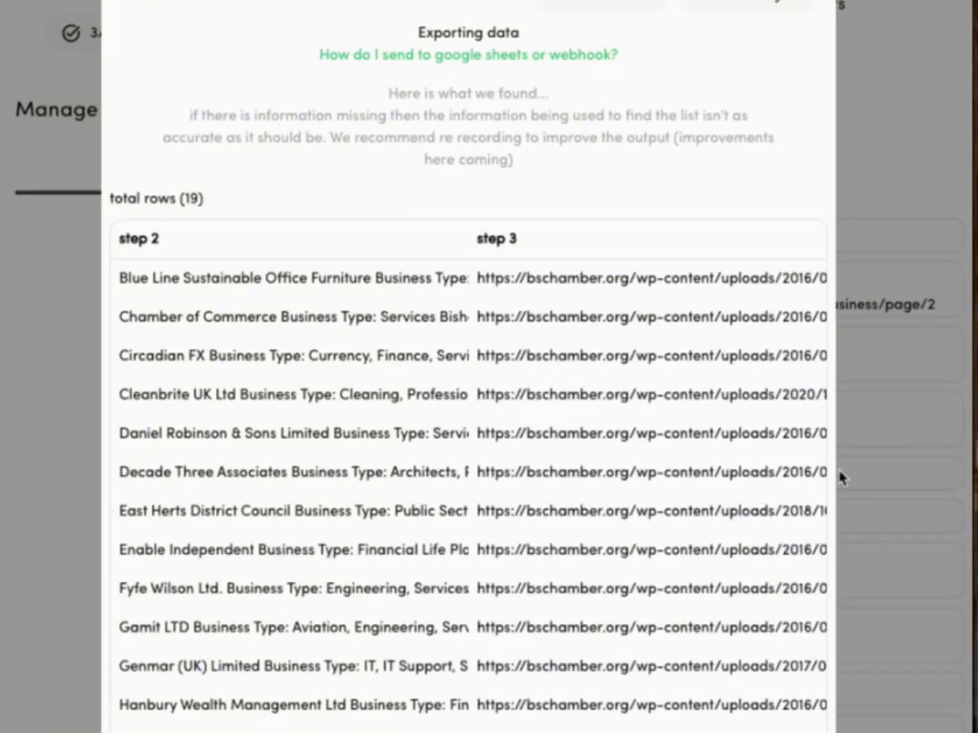
Examine the step 2 company text and step 3 image addresses in the scraped data export
{"action": "left_click_drag", "start_coordinate": [478, 277], "coordinate": [847, 292]}
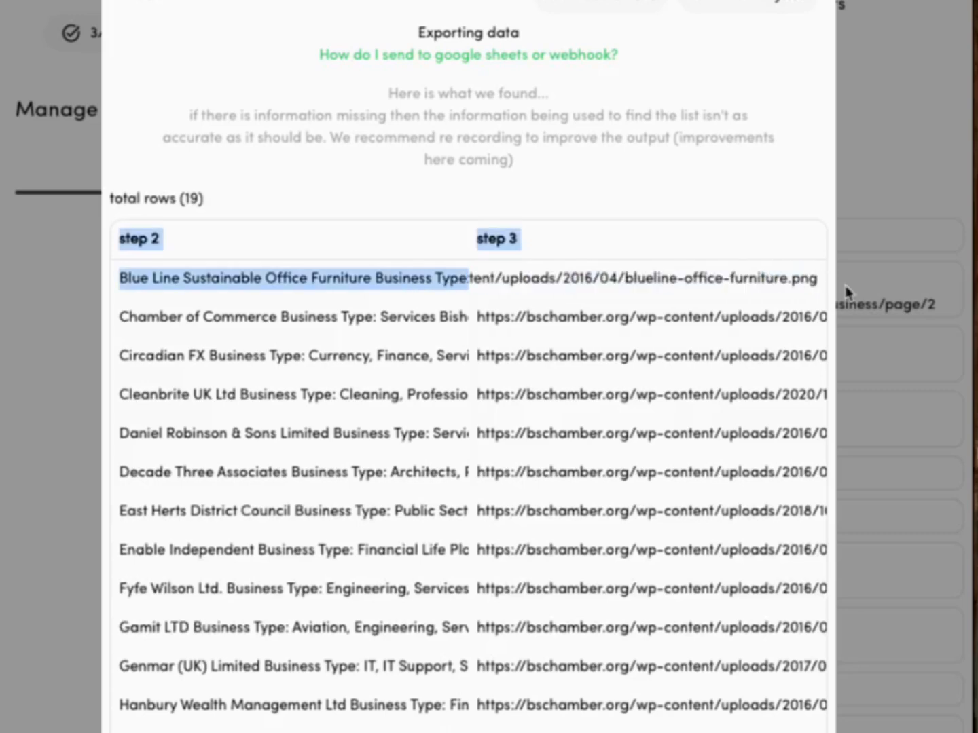
{"action": "left_click", "coordinate": [207, 322]}
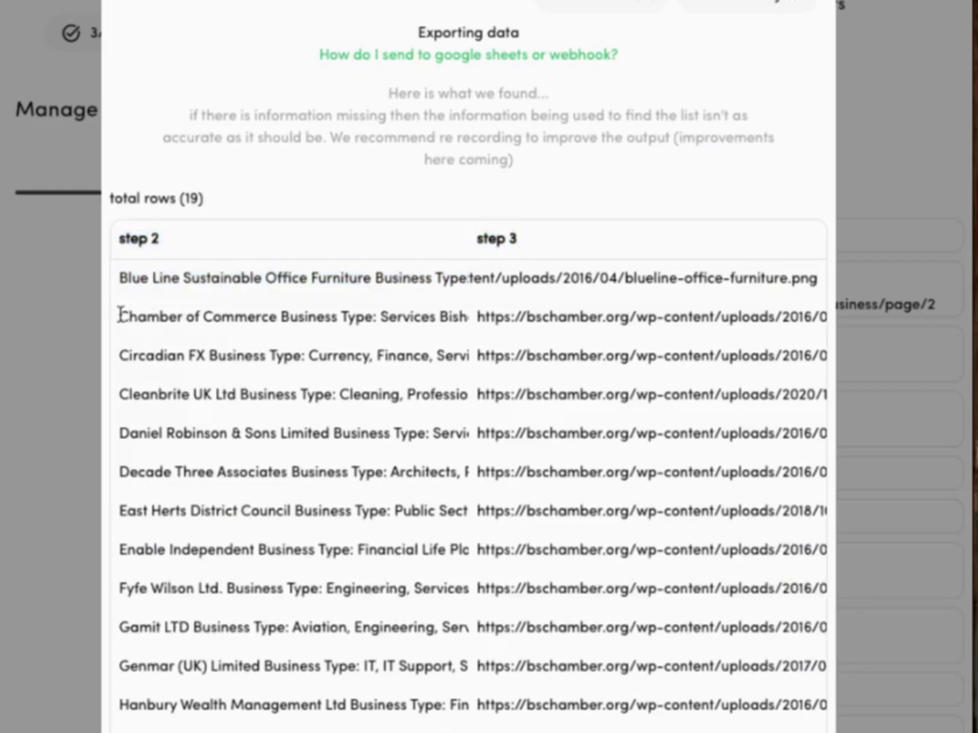
{"action": "left_click_drag", "start_coordinate": [120, 316], "coordinate": [263, 216]}
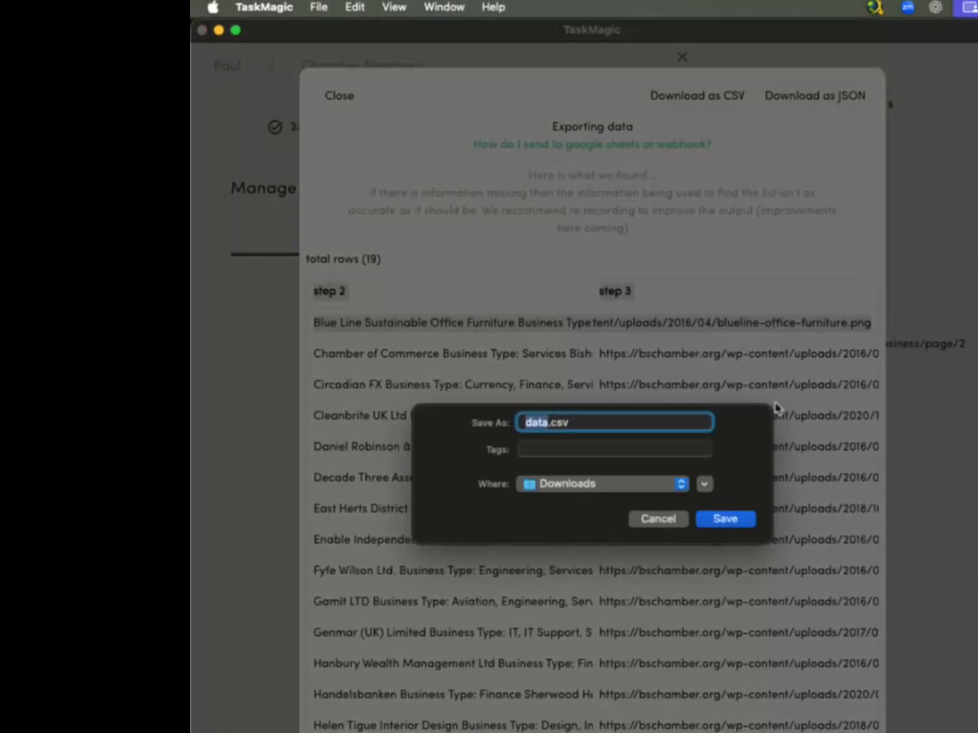
Save the scraped data as chamberofcommerce.csv in the Downloads folder
{"action": "type", "text": "cahmber"}
{"action": "key", "text": "BackSpace"}
{"action": "key", "text": "BackSpace"}
{"action": "key", "text": "BackSpace"}
{"action": "key", "text": "BackSpace"}
{"action": "key", "text": "BackSpace"}
{"action": "key", "text": "BackSpace"}
{"action": "key", "text": "BackSpace"}
{"action": "type", "text": "chamber"}
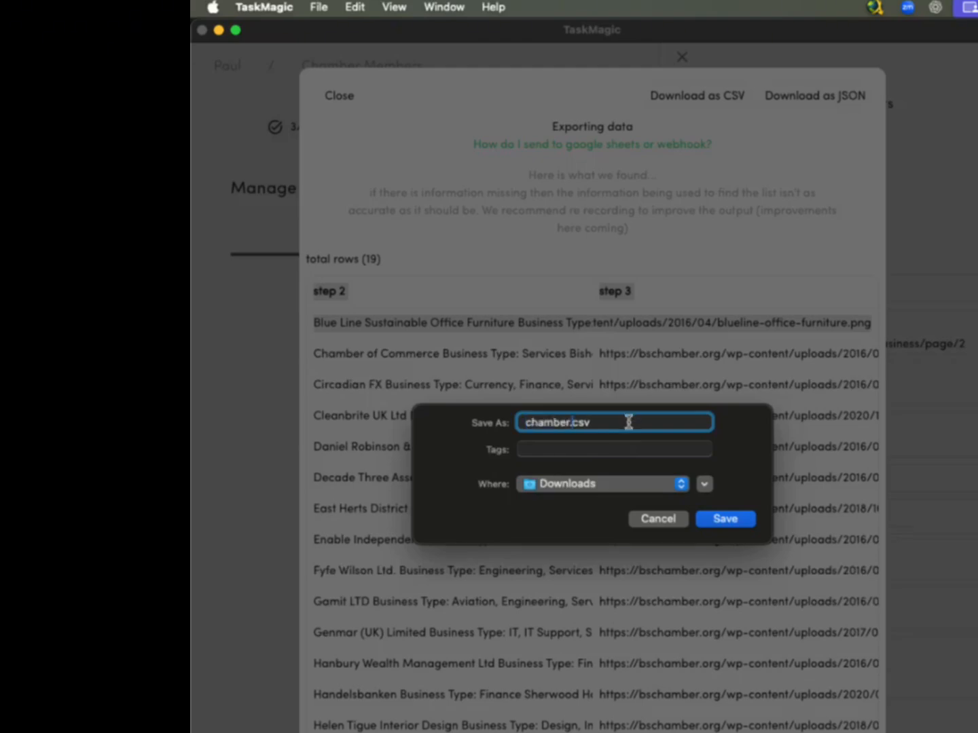
{"action": "type", "text": "sofcommerce"}
{"action": "key", "text": "Return"}
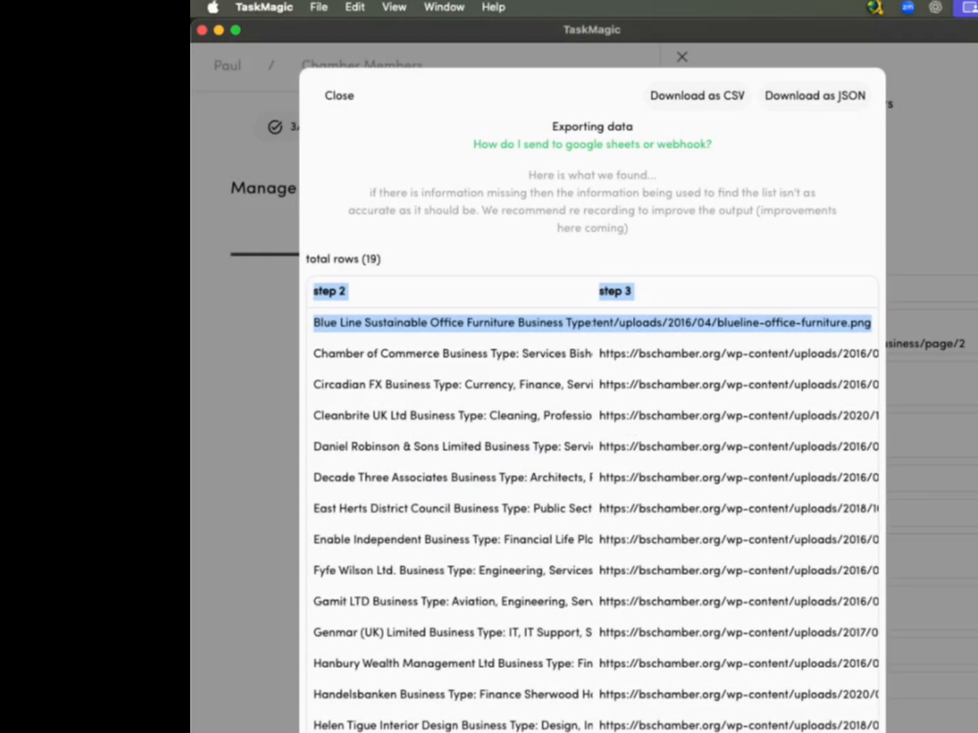
Switch to Finder and locate chamberofcommerce.csv in the Downloads folder
{"action": "key", "text": "super+Tab"}
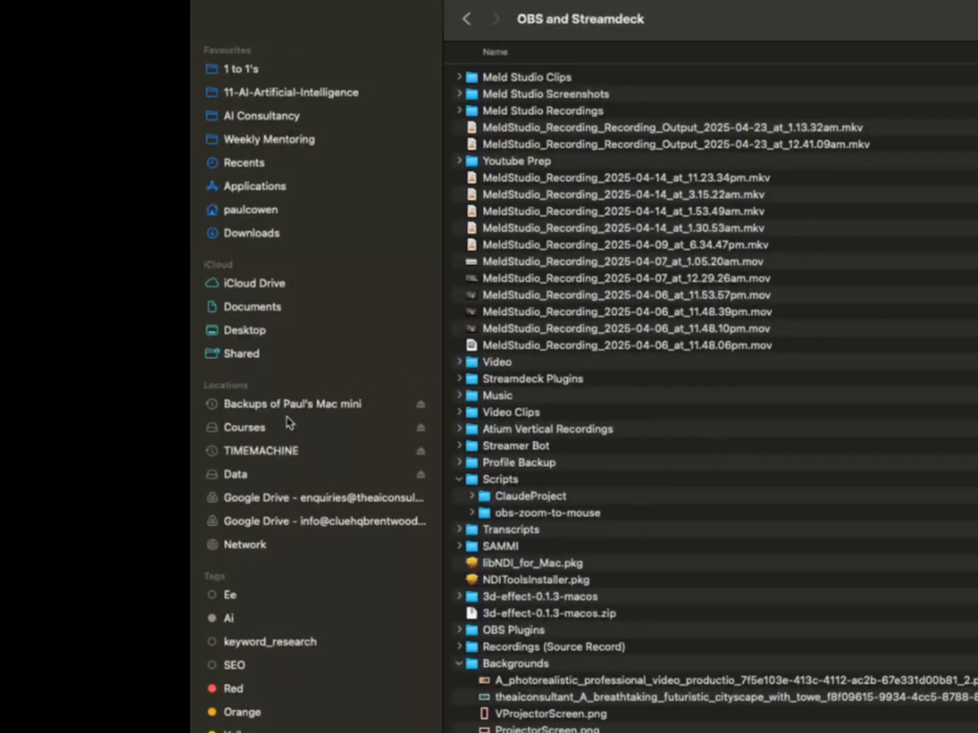
{"action": "left_click", "coordinate": [265, 235]}
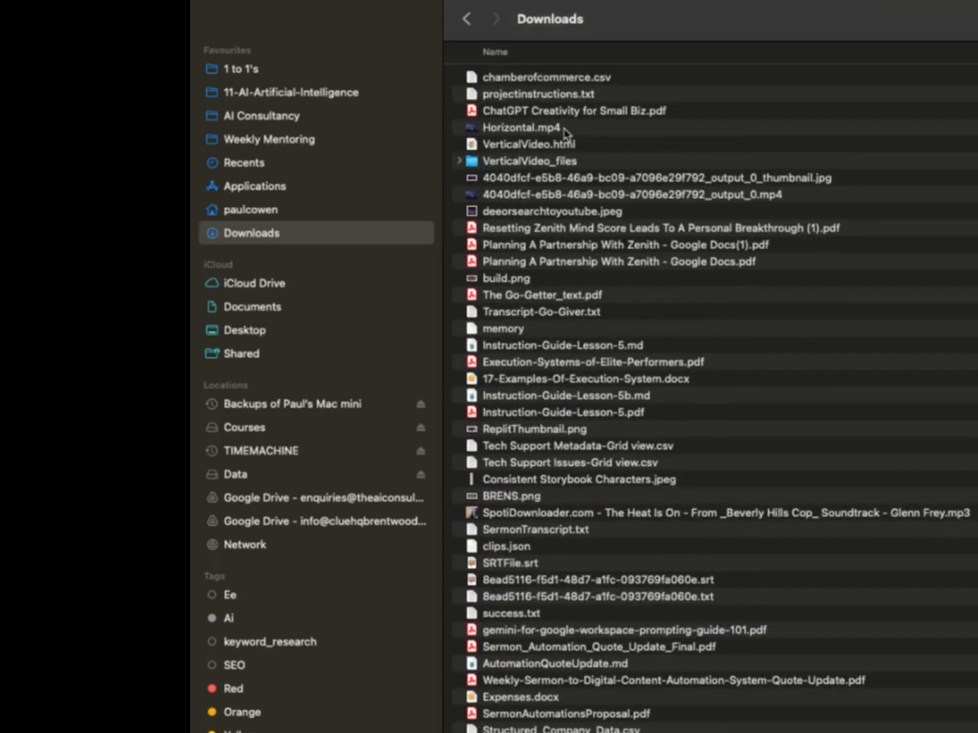
{"action": "left_click", "coordinate": [545, 82]}
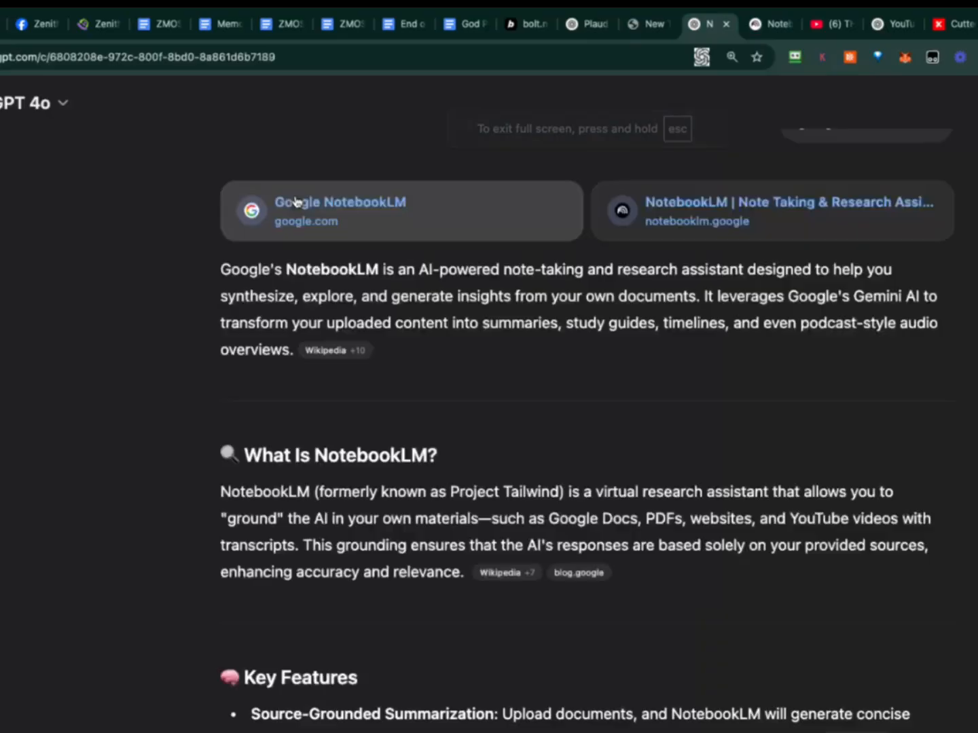
Start a new ChatGPT chat and attach chamberofcommerce.csv from the Downloads folder
{"action": "left_click", "coordinate": [0, 103]}
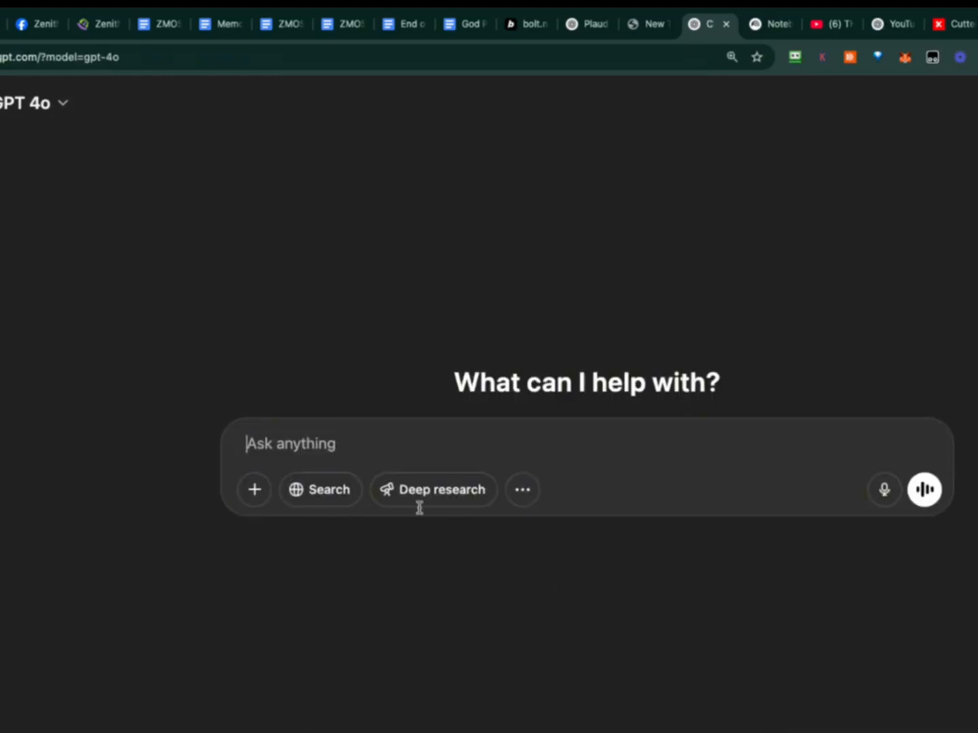
{"action": "left_click", "coordinate": [259, 501]}
{"action": "left_click", "coordinate": [279, 454]}
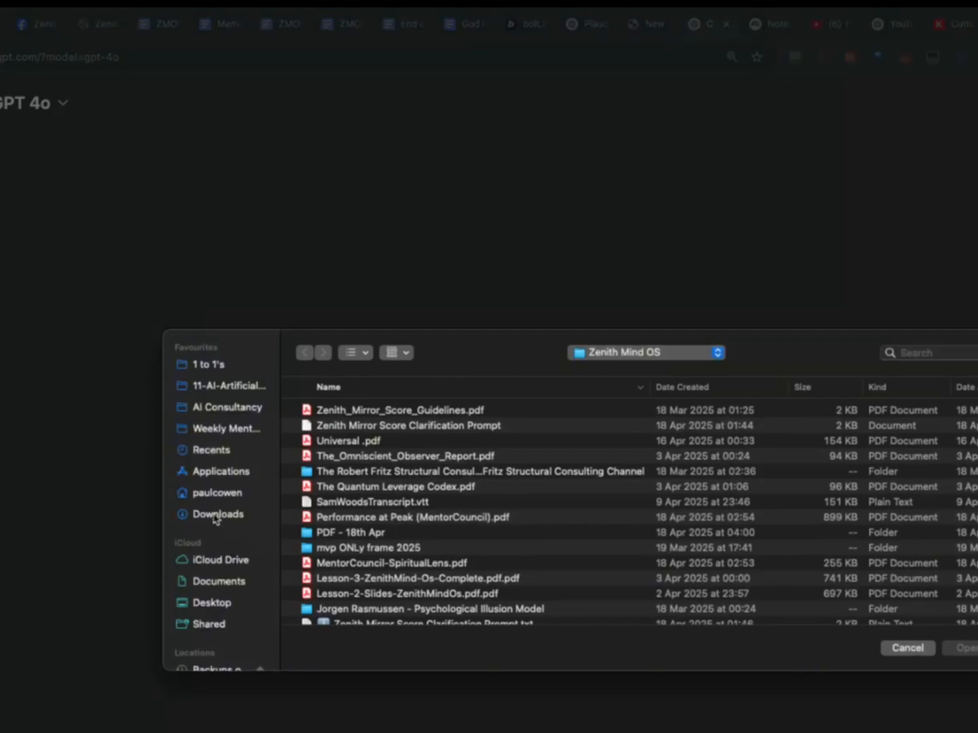
{"action": "left_click", "coordinate": [215, 515]}
{"action": "left_click", "coordinate": [742, 389]}
{"action": "double_click", "coordinate": [406, 413]}
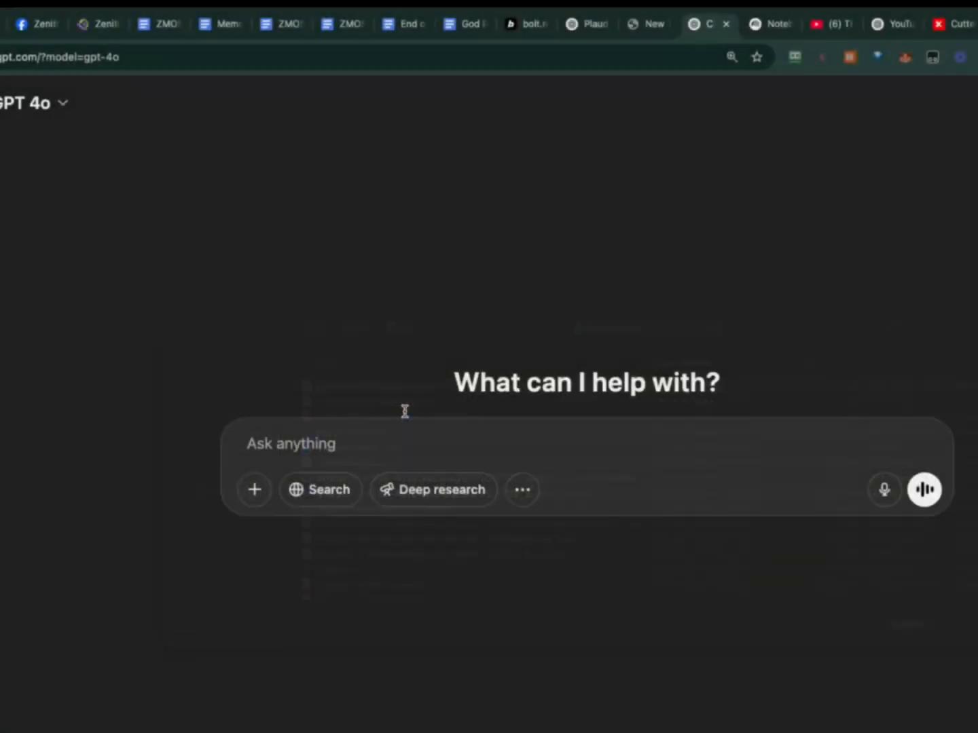
Write a prompt asking to go through this data and extract the company name, the website and a description for each company
{"action": "type", "text": "Pleaes"}
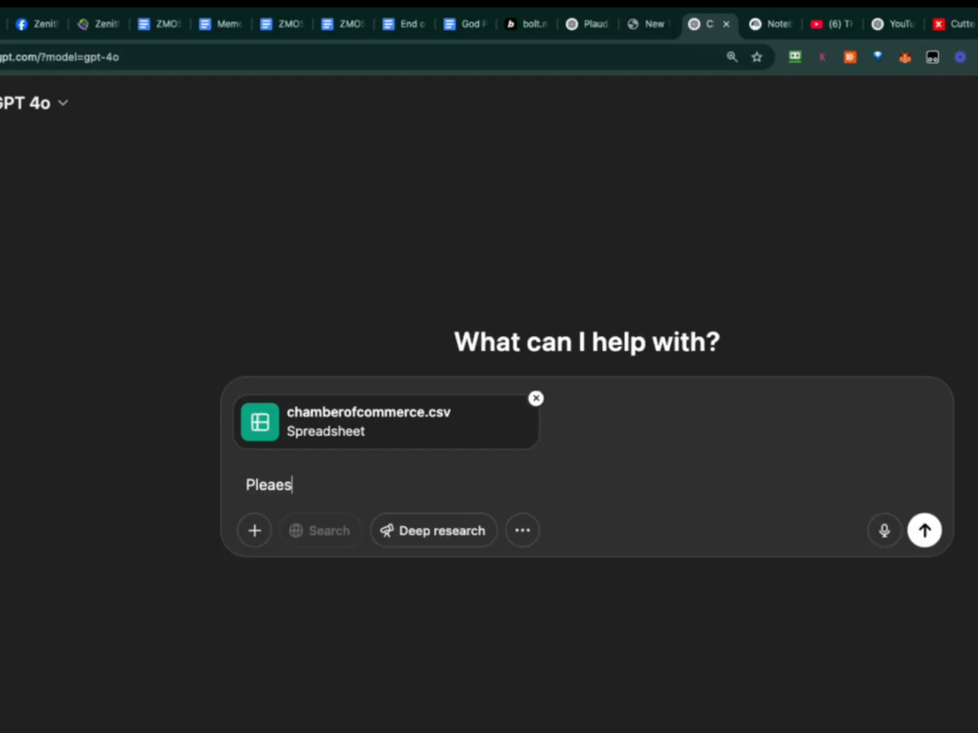
{"action": "type", "text": " go thase g"}
{"action": "key", "text": "BackSpace"}
{"action": "key", "text": "BackSpace"}
{"action": "key", "text": "BackSpace"}
{"action": "type", "text": "s"}
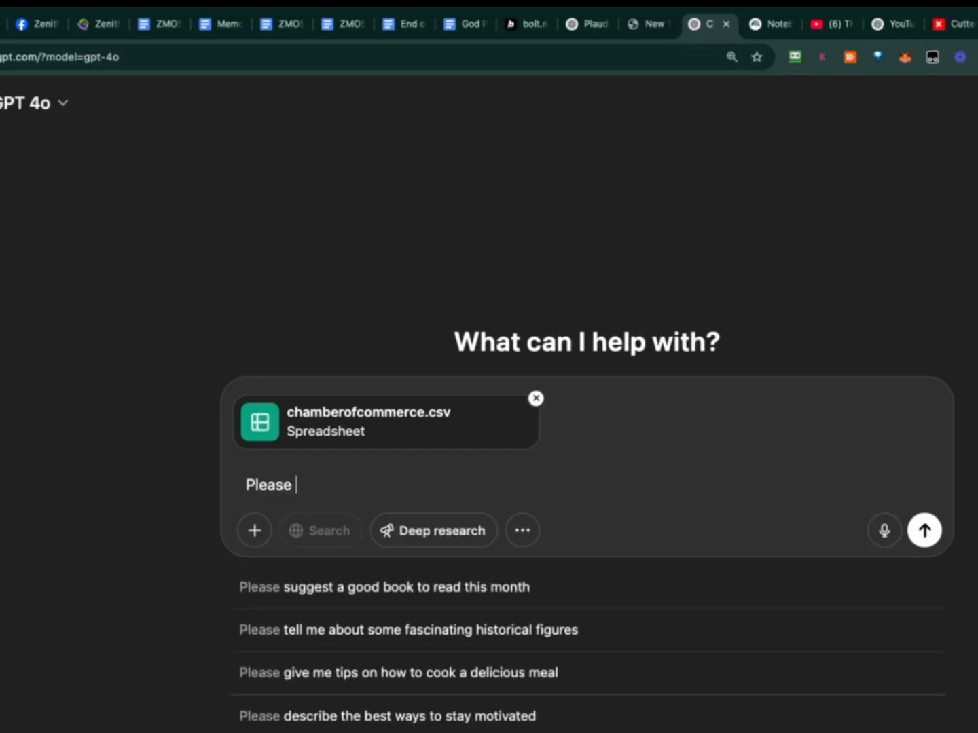
{"action": "type", "text": "e go through this data "}
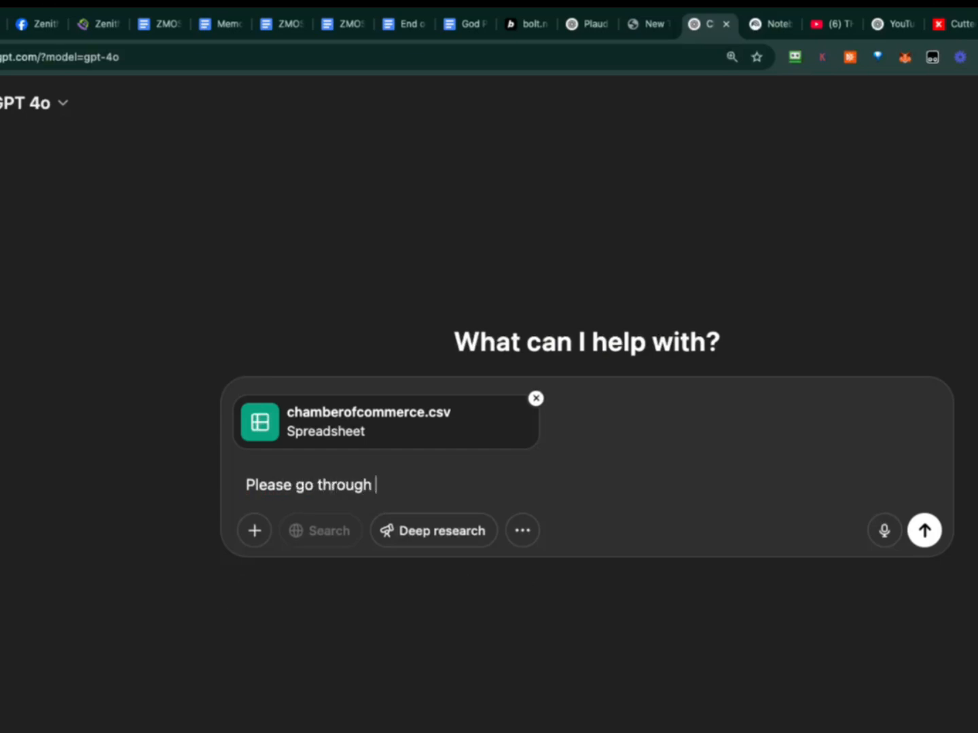
{"action": "type", "text": "and I want you to extract the company name and the website"}
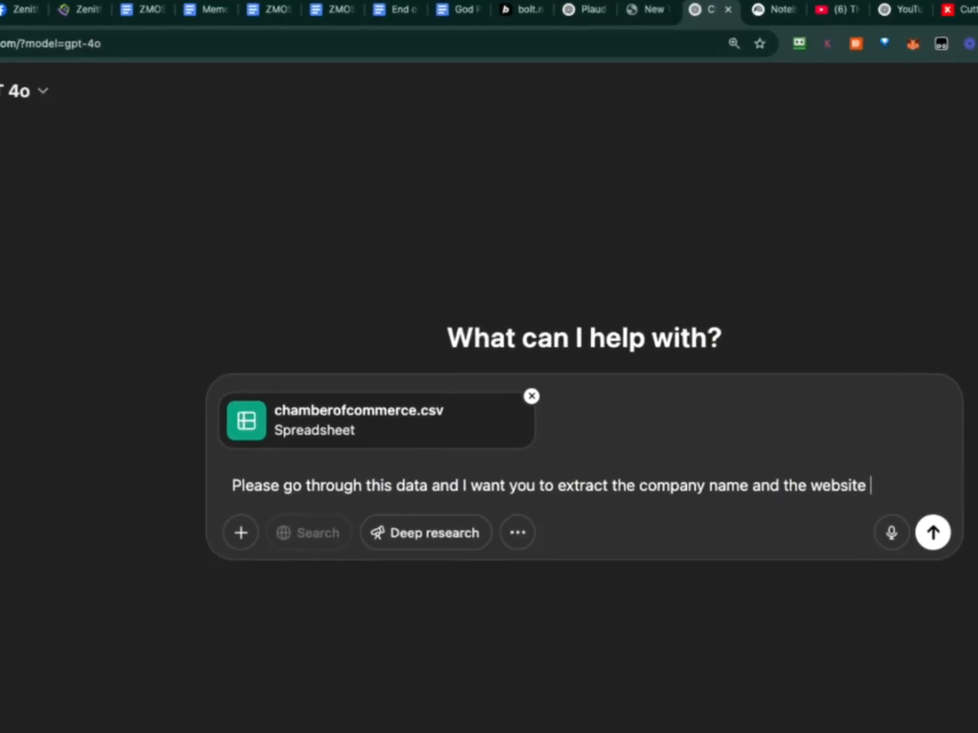
{"action": "type", "text": " and"}
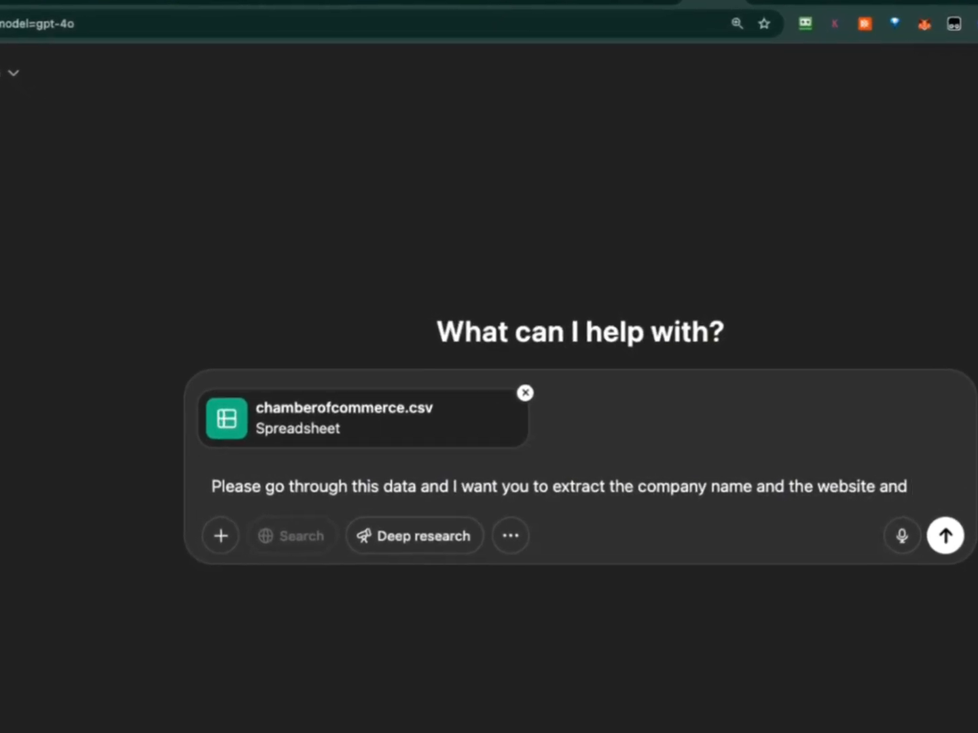
{"action": "type", "text": " a description fo"}
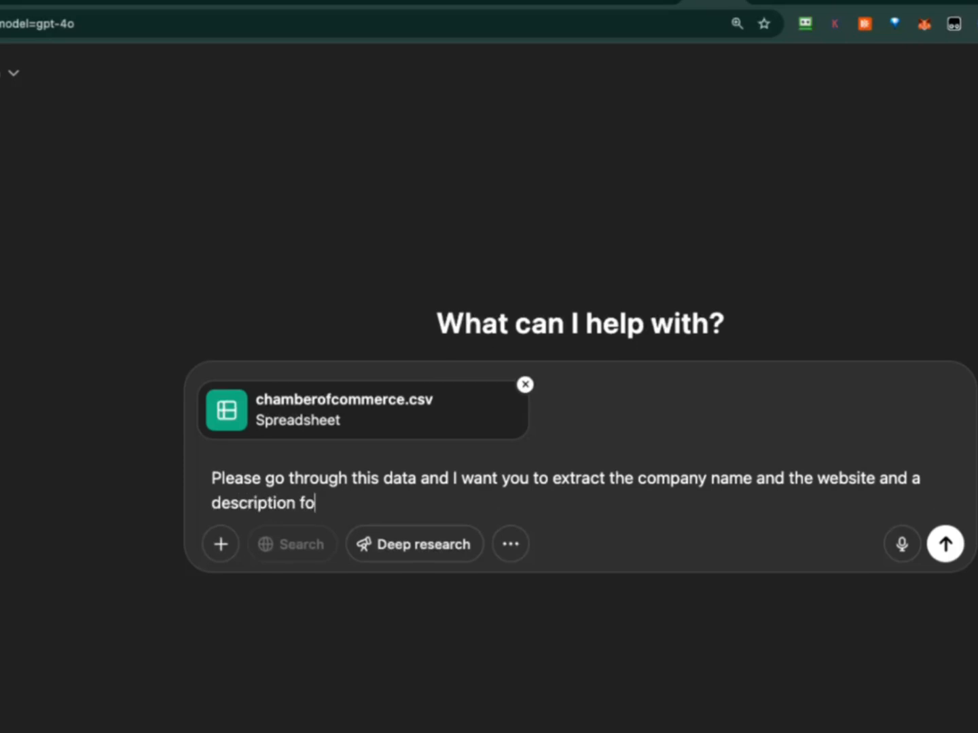
{"action": "type", "text": "r each company"}
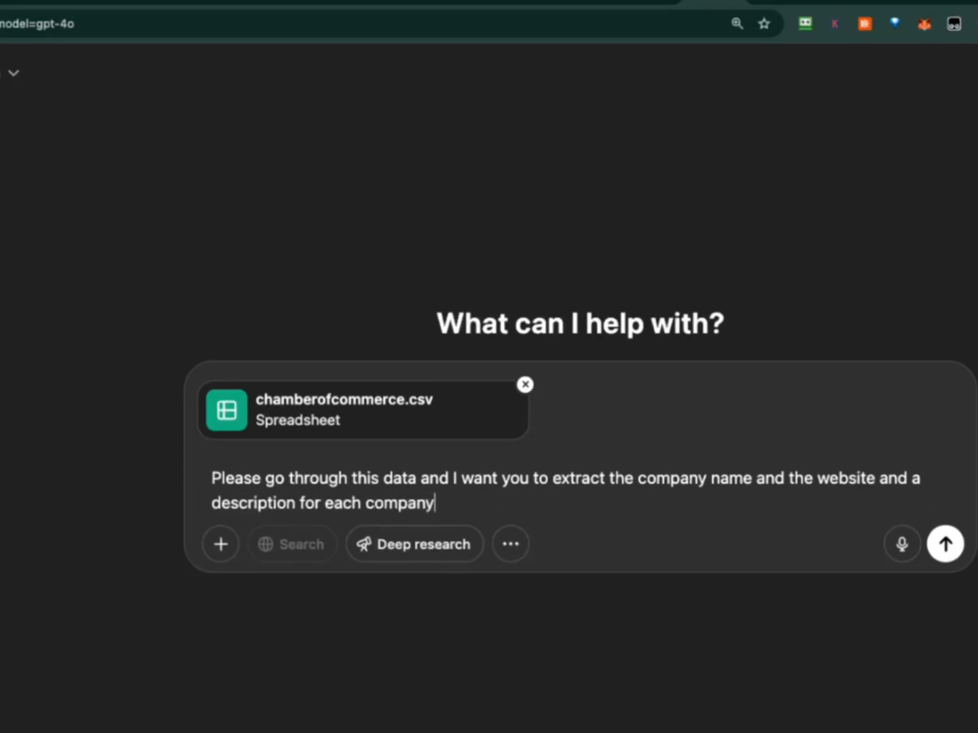
{"action": "type", "text": " from what you hav"}
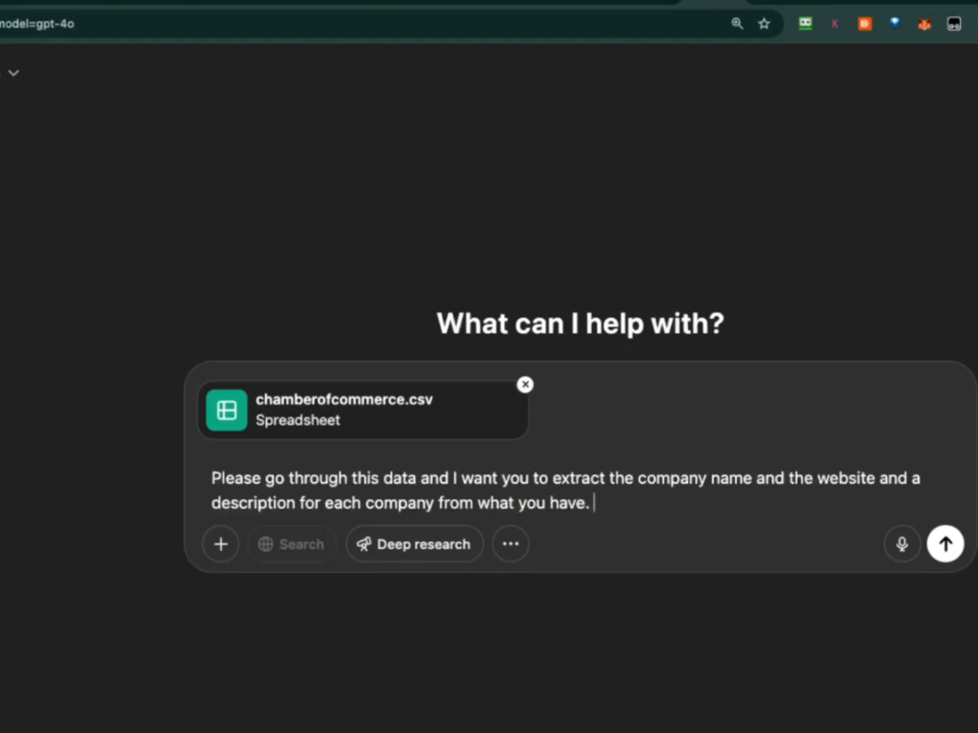
{"action": "type", "text": "e."}
Add a request for a table with 3 columns, company name, website address and description, close with "Thanks", and send the prompt
{"action": "key", "text": "shift+Return"}
{"action": "type", "text": "Pl"}
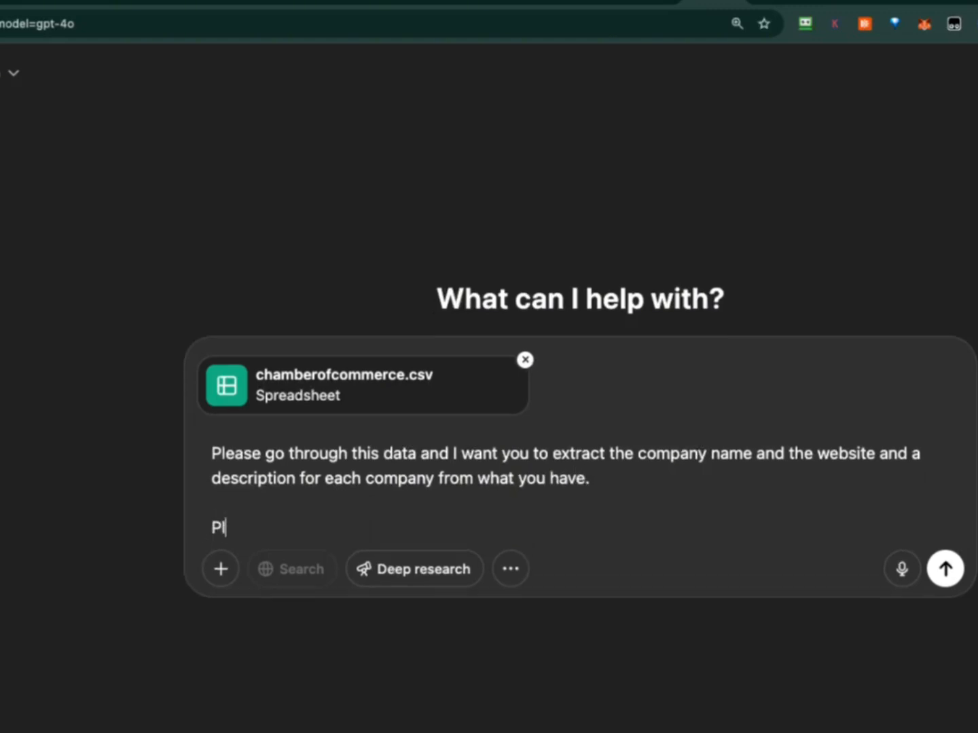
{"action": "type", "text": "ease outpu tth"}
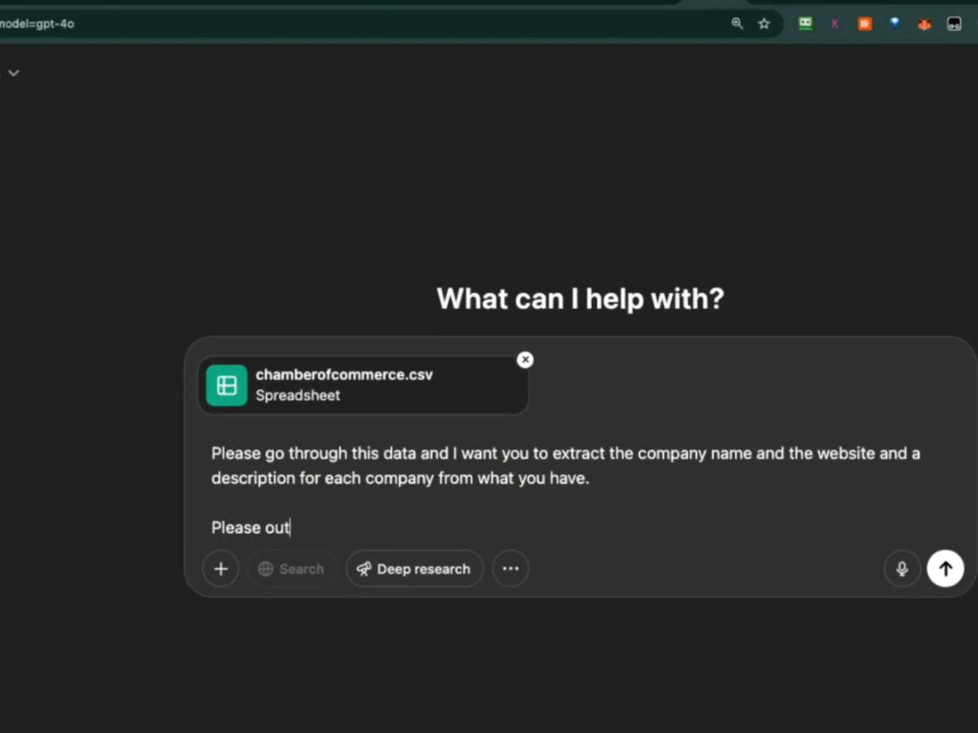
{"action": "key", "text": "BackSpace"}
{"action": "key", "text": "BackSpace"}
{"action": "key", "text": "BackSpace"}
{"action": "key", "text": "BackSpace"}
{"action": "type", "text": "t this to a tab"}
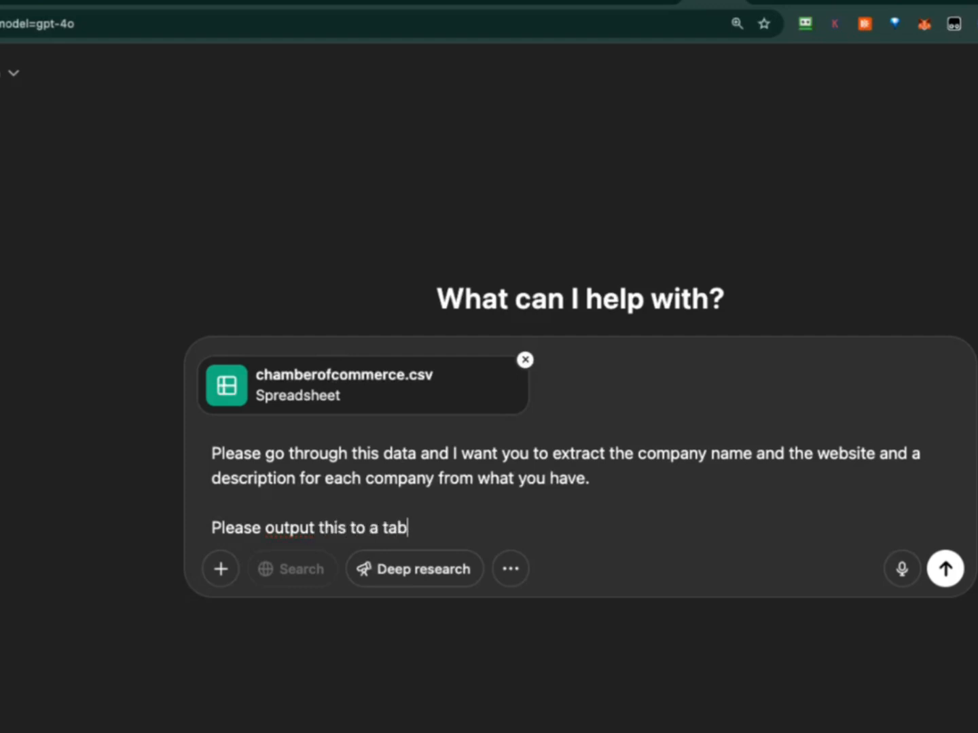
{"action": "type", "text": "le with 3 columns -"}
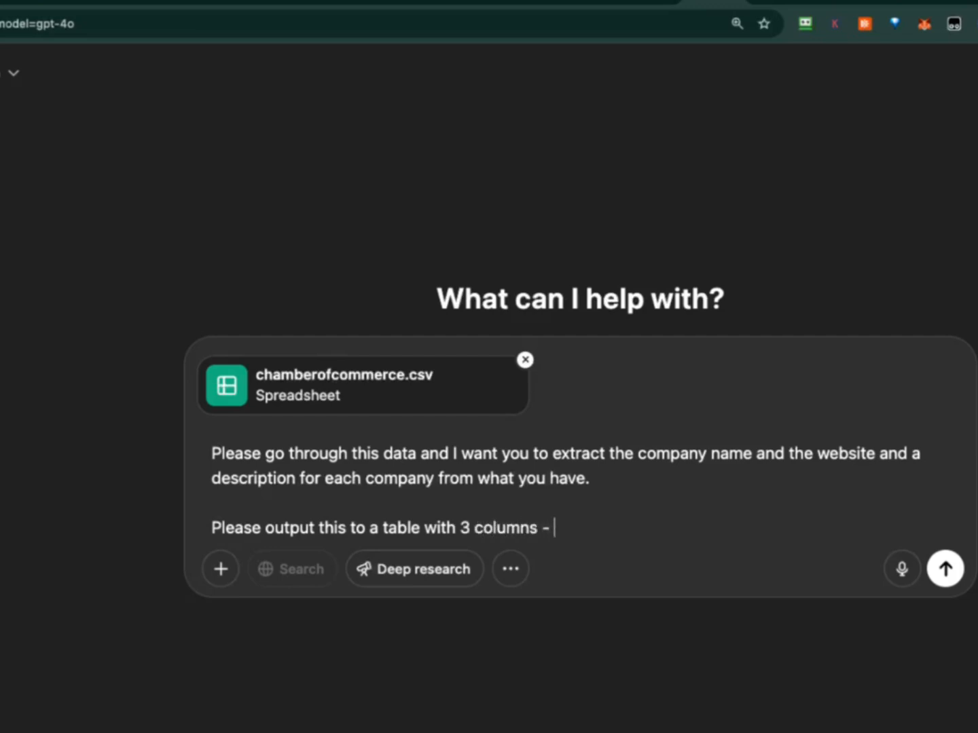
{"action": "type", "text": " company name, website address a"}
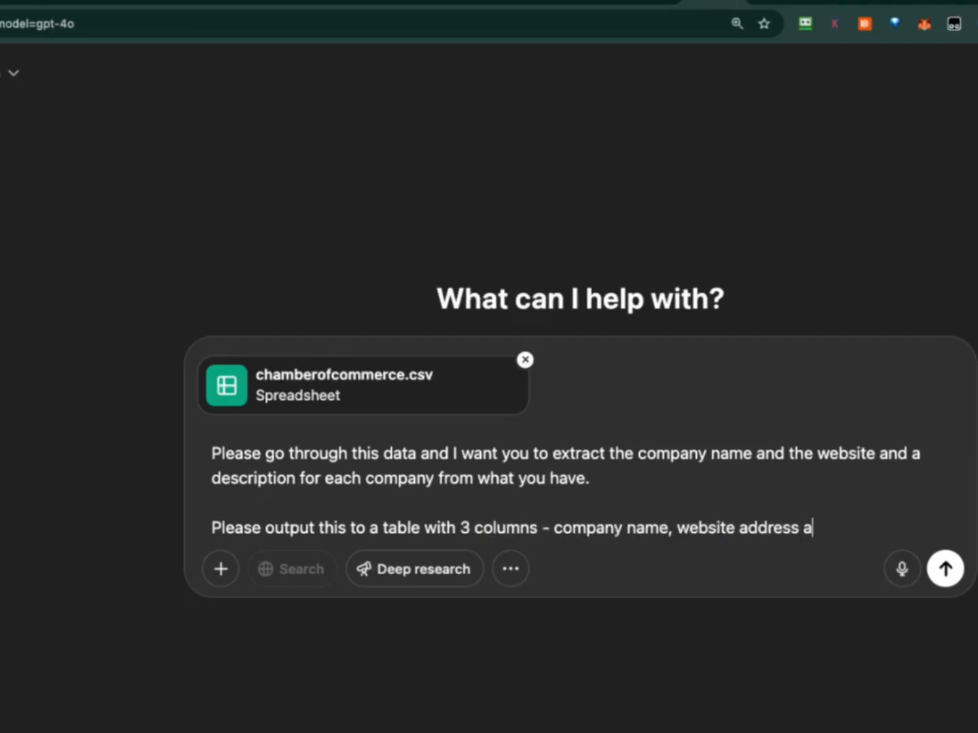
{"action": "type", "text": "nd desc"}
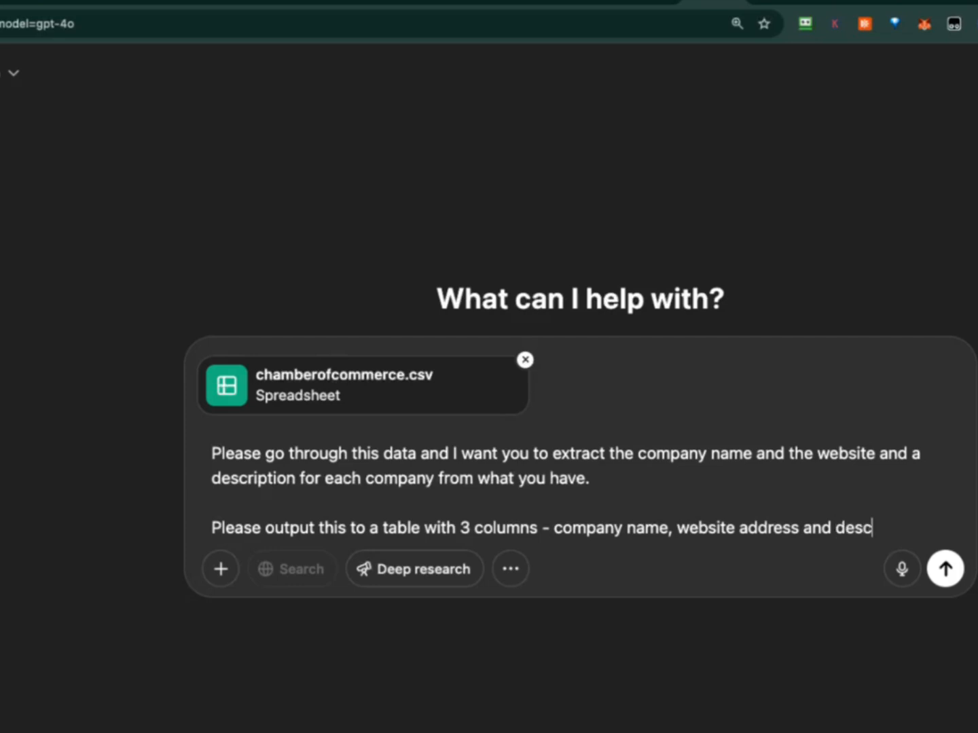
{"action": "type", "text": "ription."}
{"action": "key", "text": "shift+Return"}
{"action": "key", "text": "shift+Return"}
{"action": "type", "text": "Thanks"}
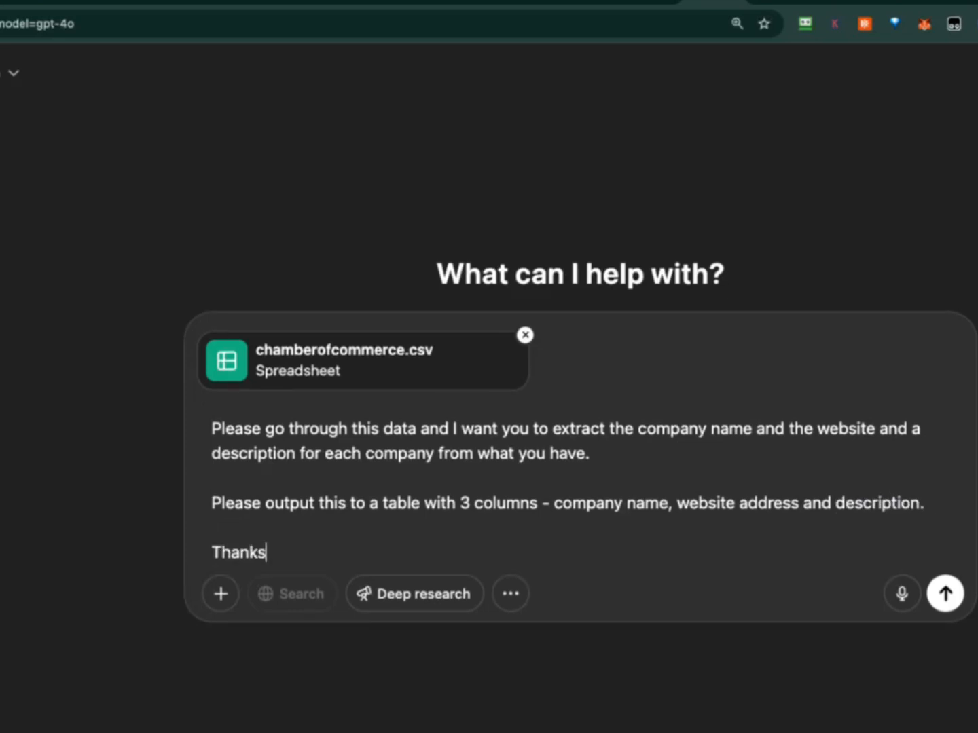
{"action": "key", "text": "Return"}
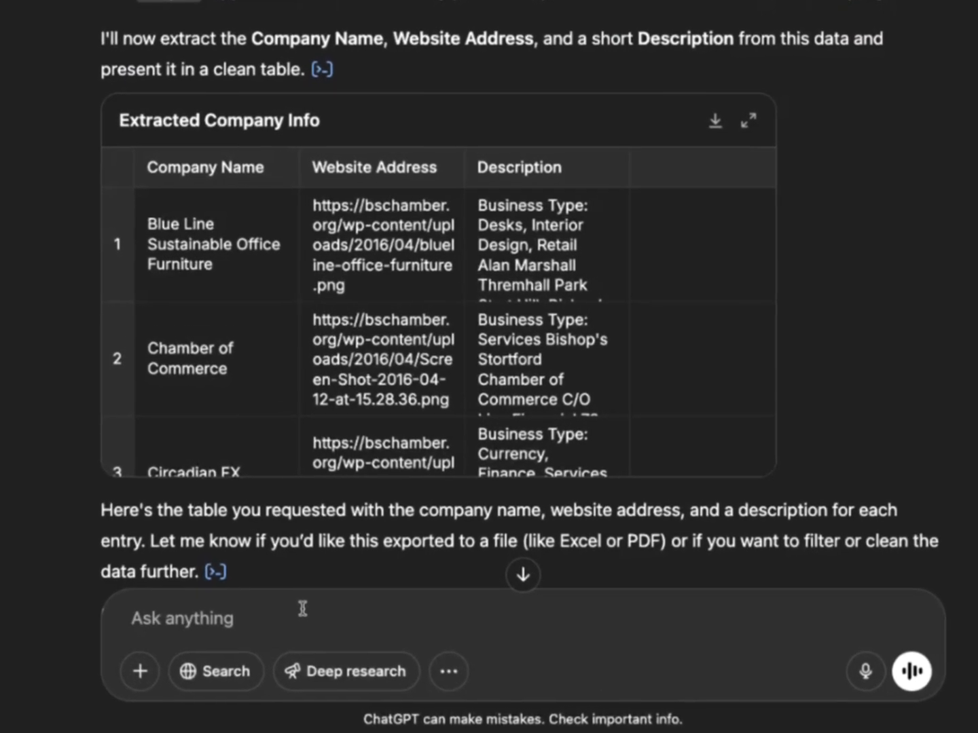
Write a follow-up asking to rectify the table because the website address is actually the company logo, which can be included as a separate column
{"action": "type", "text": "pleaes"}
{"action": "key", "text": "BackSpace"}
{"action": "key", "text": "BackSpace"}
{"action": "type", "text": "se rectify "}
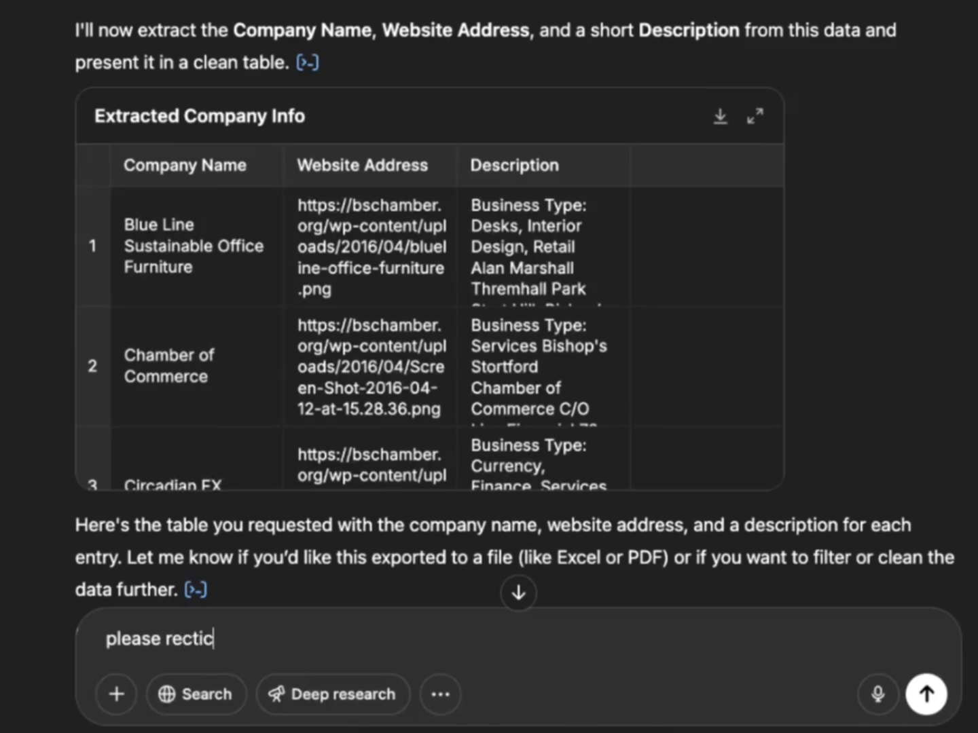
{"action": "type", "text": "this as the we"}
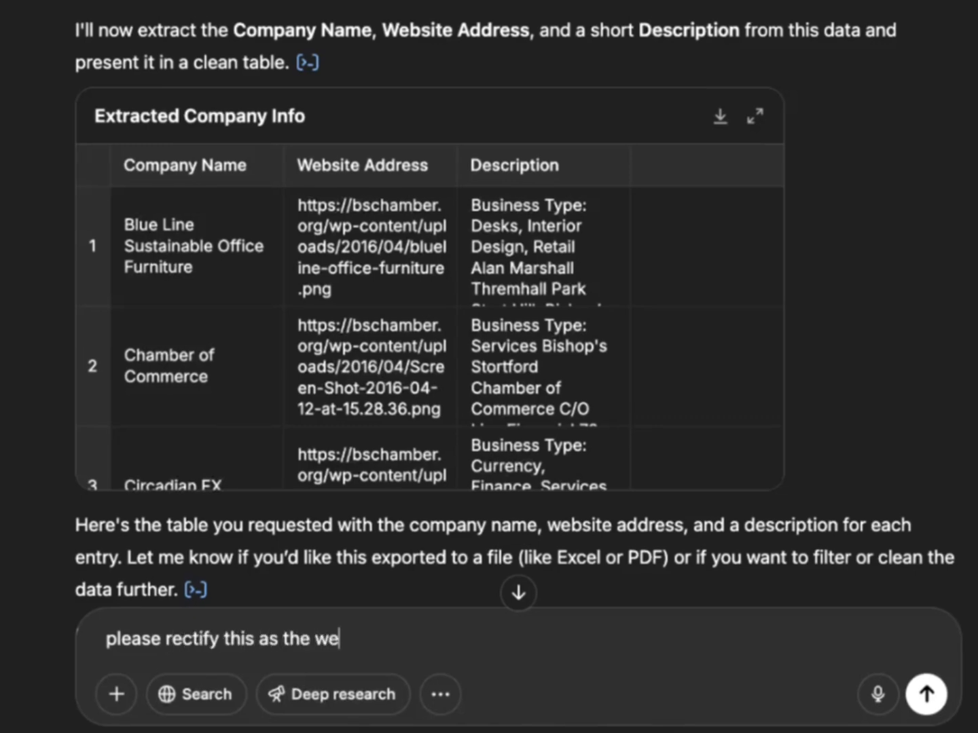
{"action": "type", "text": "bsite address is"}
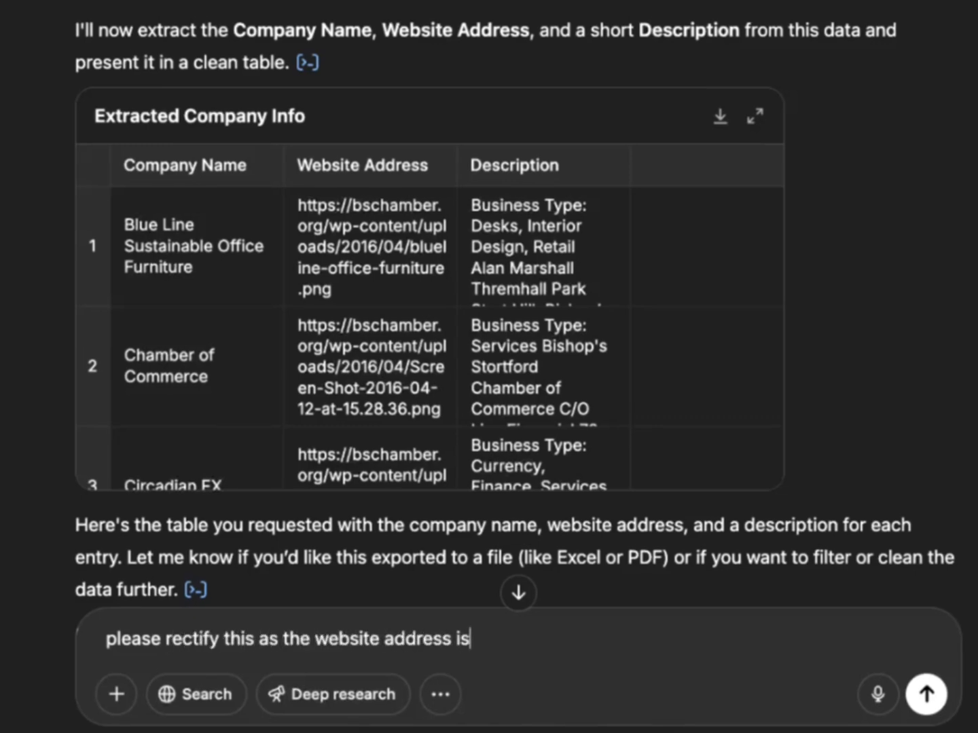
{"action": "type", "text": " actually the logo for the comp"}
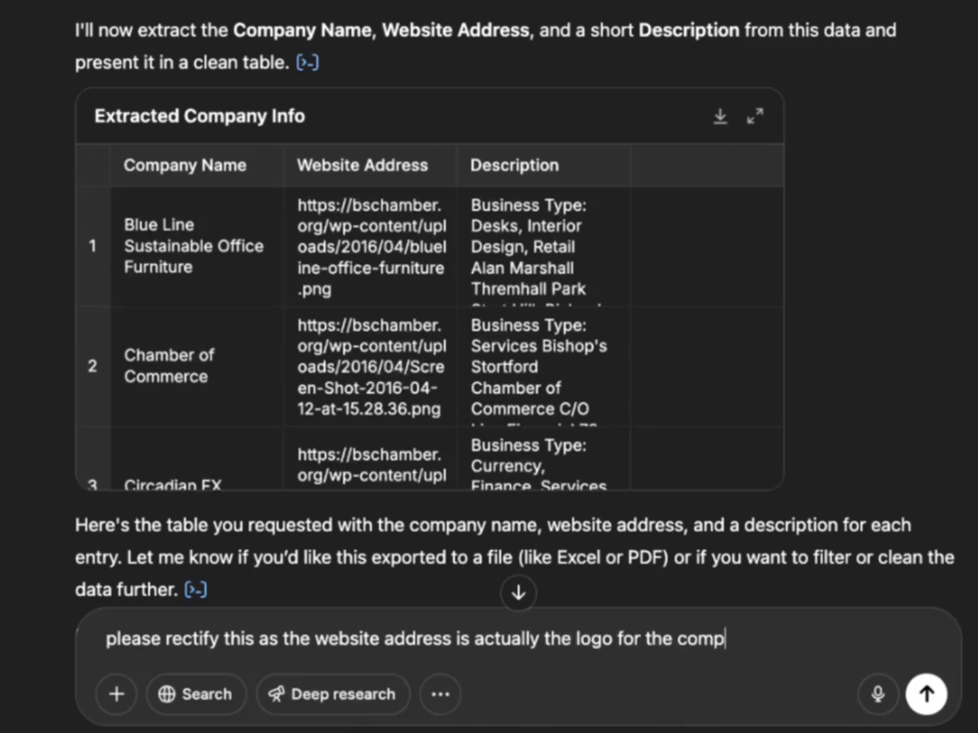
{"action": "type", "text": "any - you can inclu"}
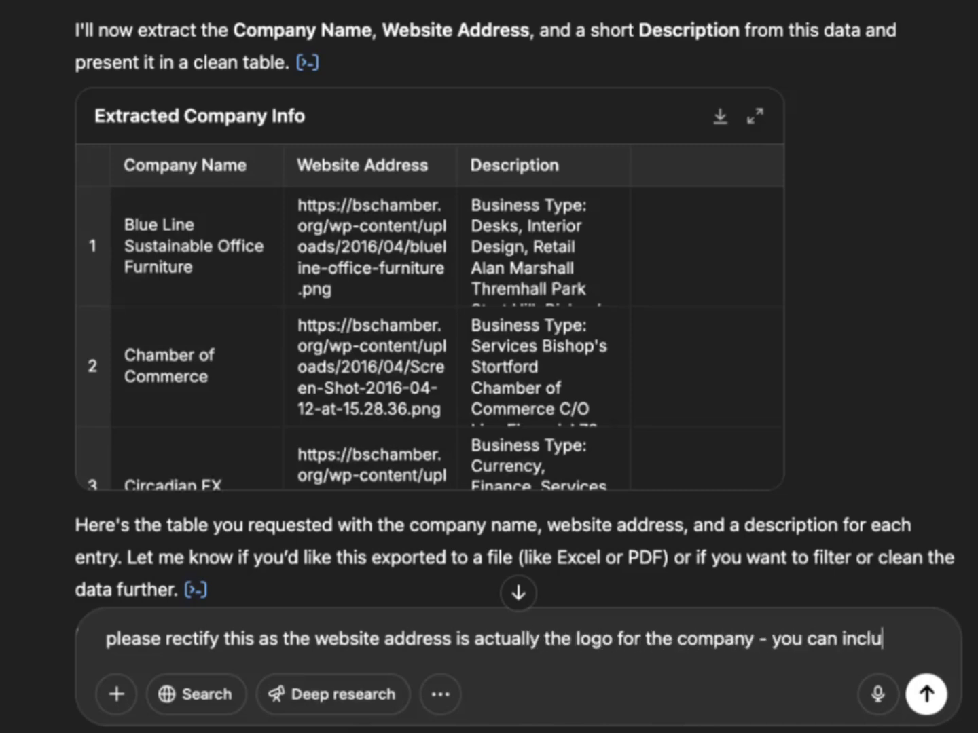
{"action": "type", "text": "de this as a separat"}
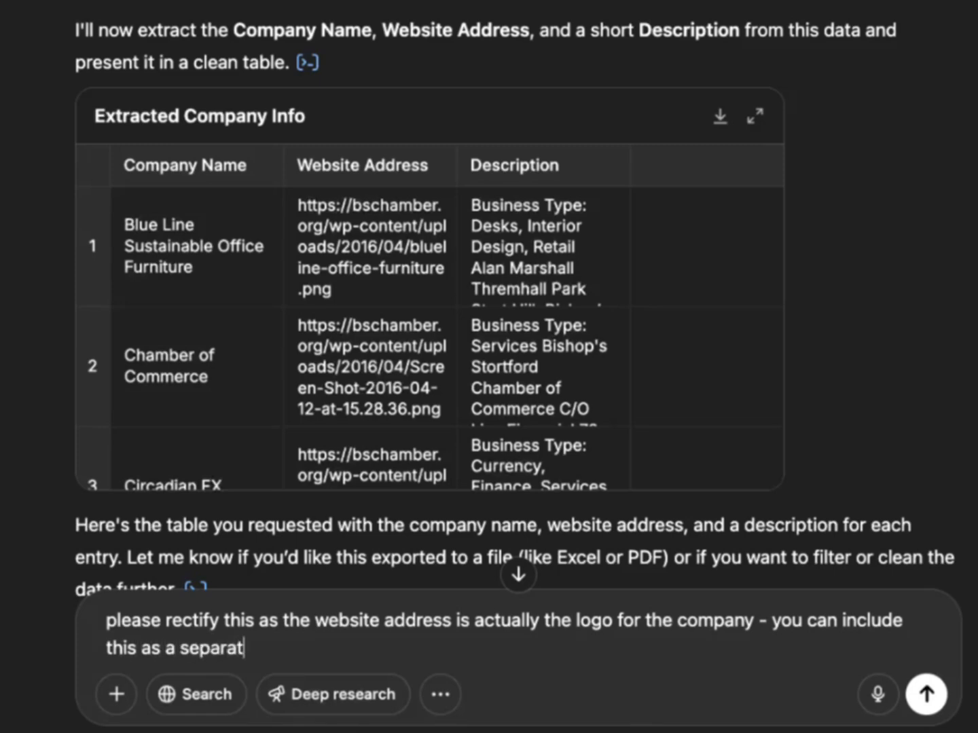
Add that the website details need pulling from the fuller description, which has address, phone number and email, and send the message
{"action": "type", "text": "e column but you need to"}
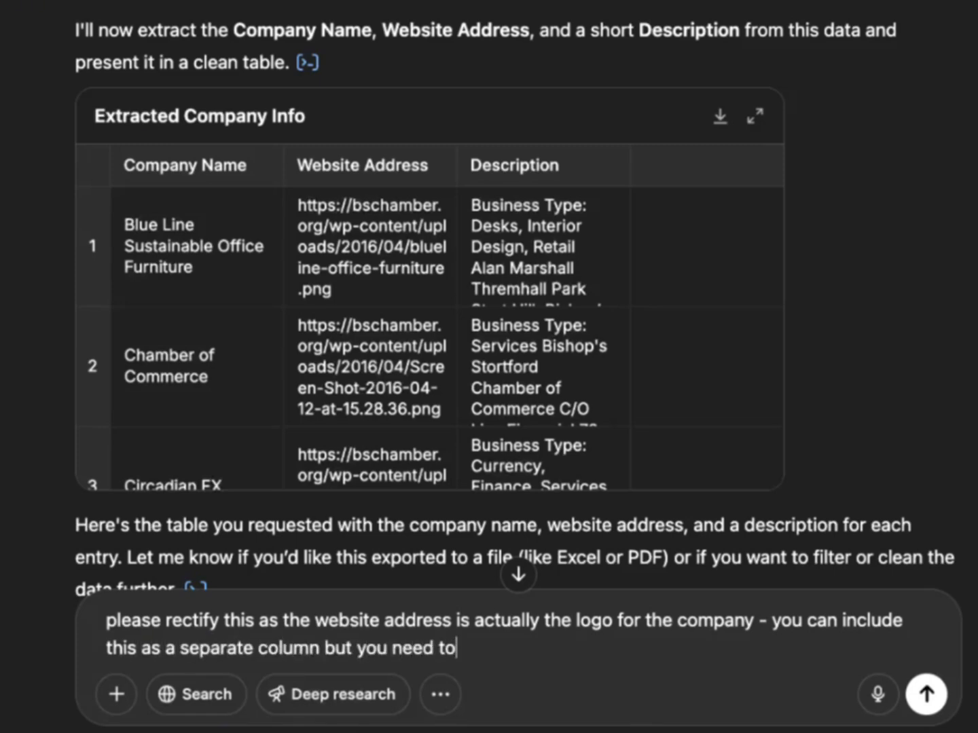
{"action": "type", "text": " pull the websi"}
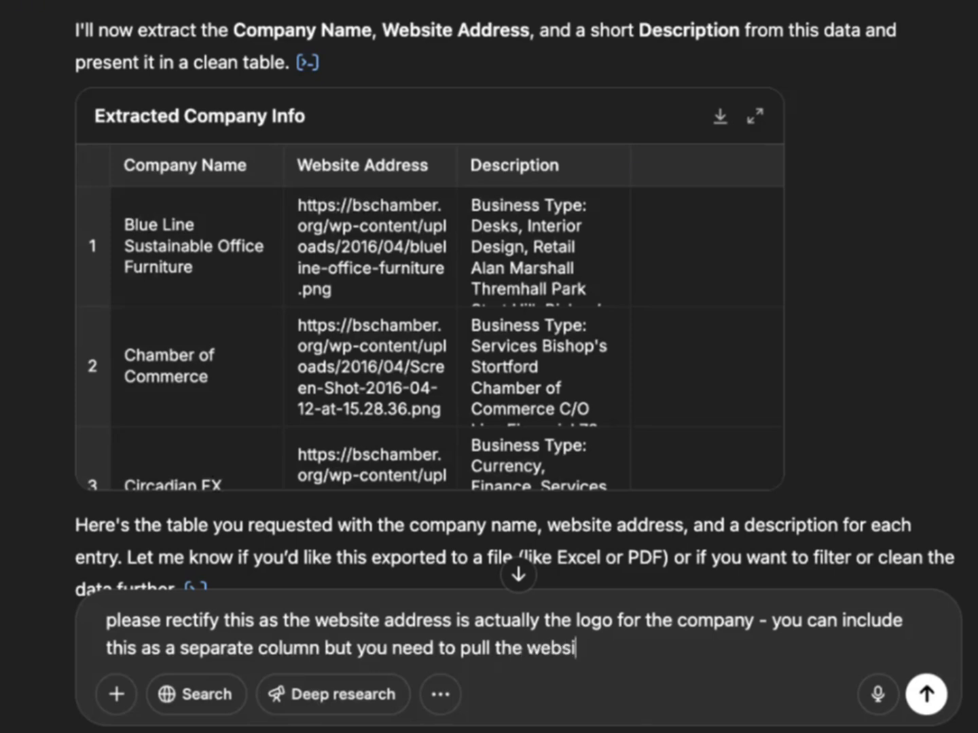
{"action": "type", "text": "te details from"}
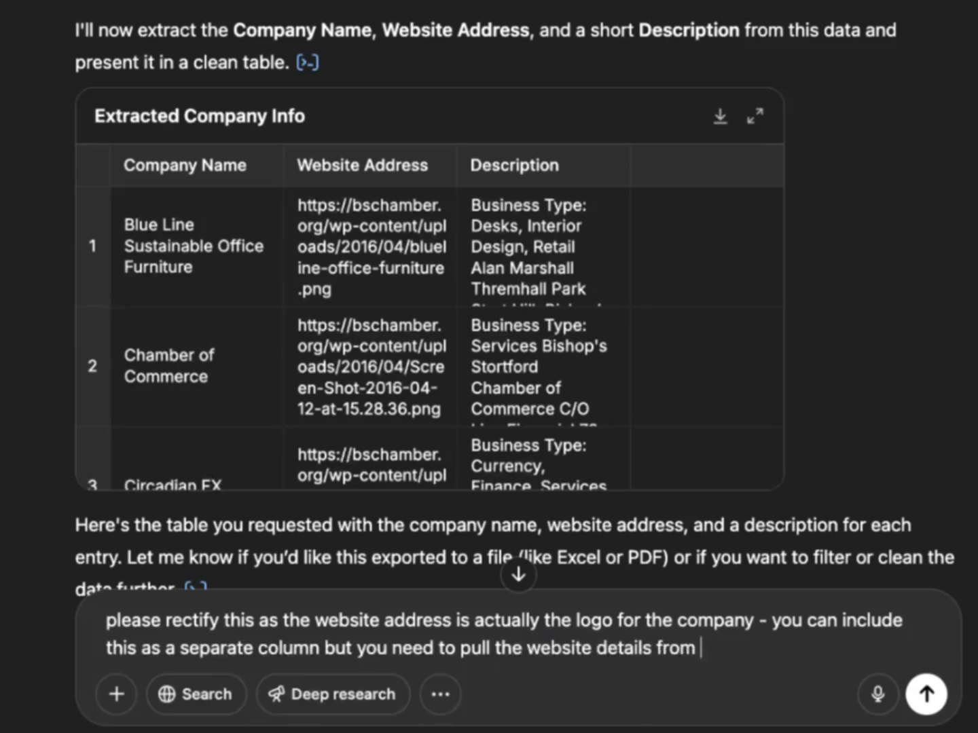
{"action": "type", "text": " the fuller description w"}
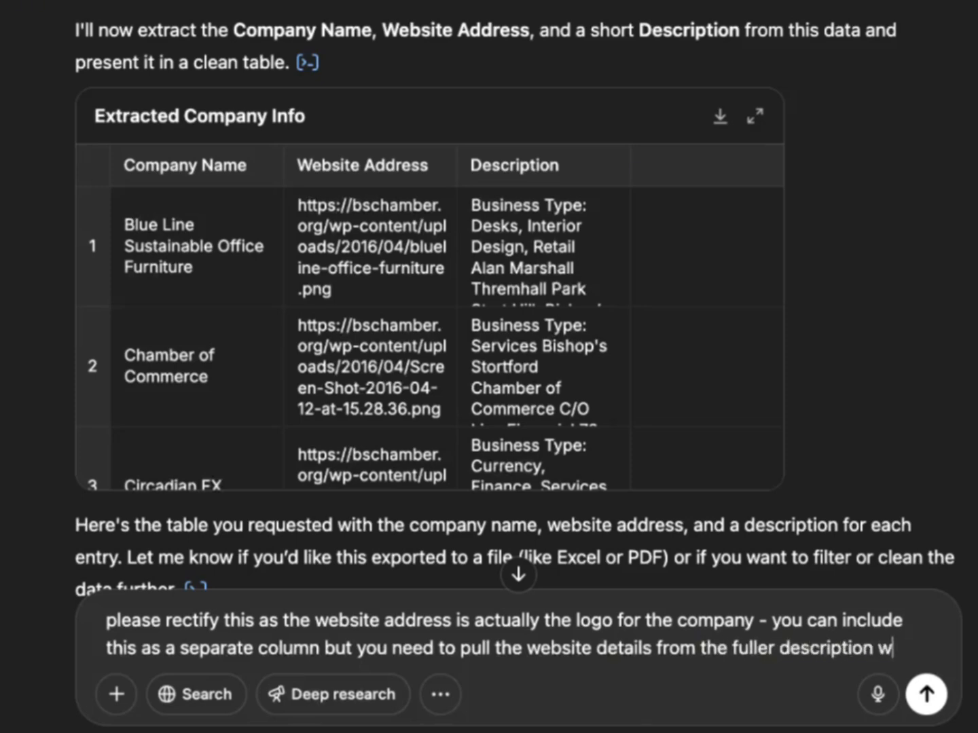
{"action": "type", "text": "hich has ad"}
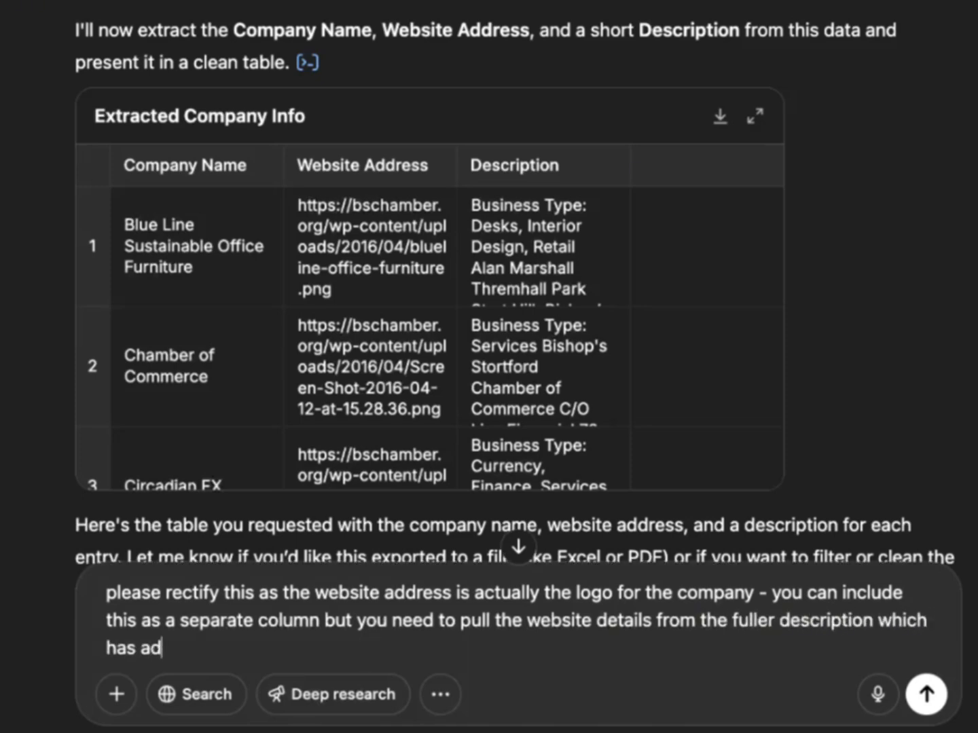
{"action": "type", "text": "dress, phone nu"}
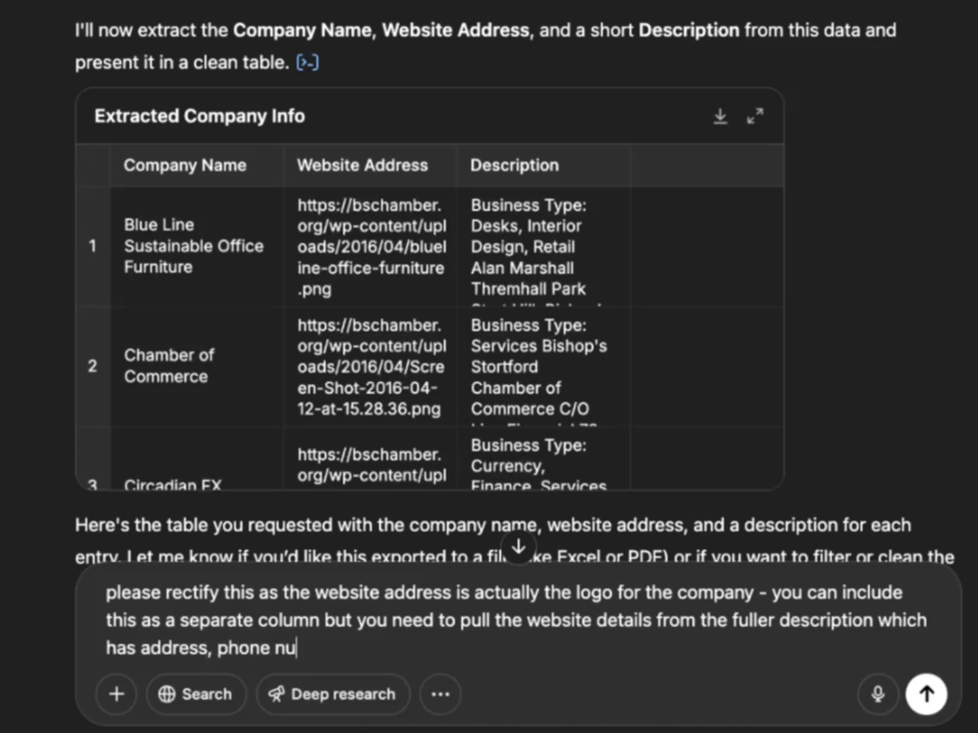
{"action": "type", "text": "mber and email"}
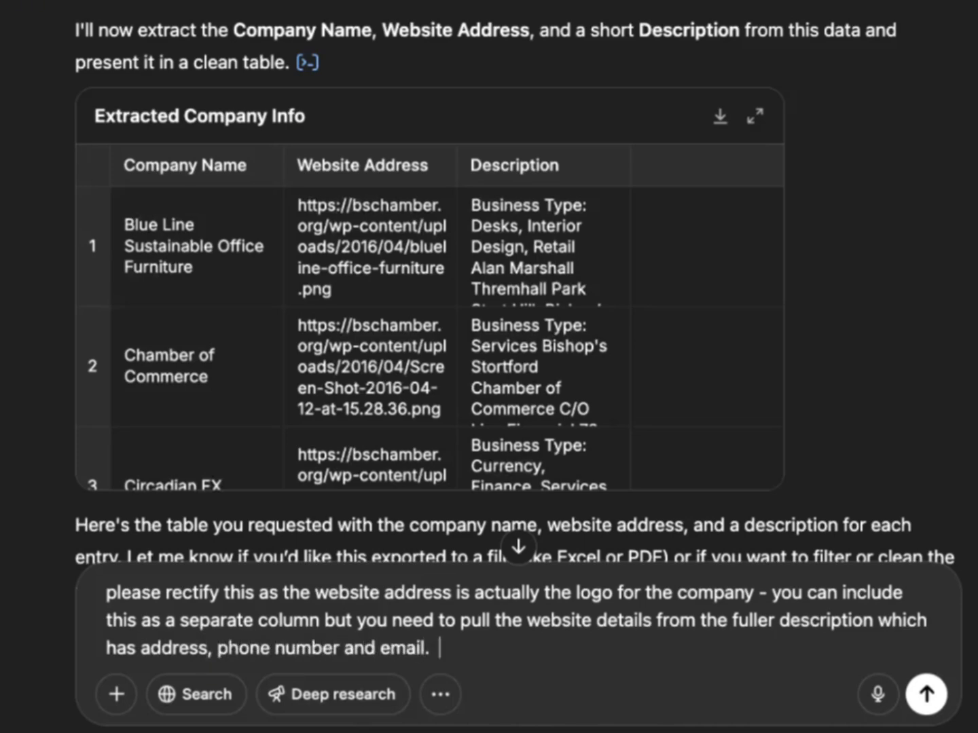
{"action": "type", "text": "."}
{"action": "key", "text": "Return"}
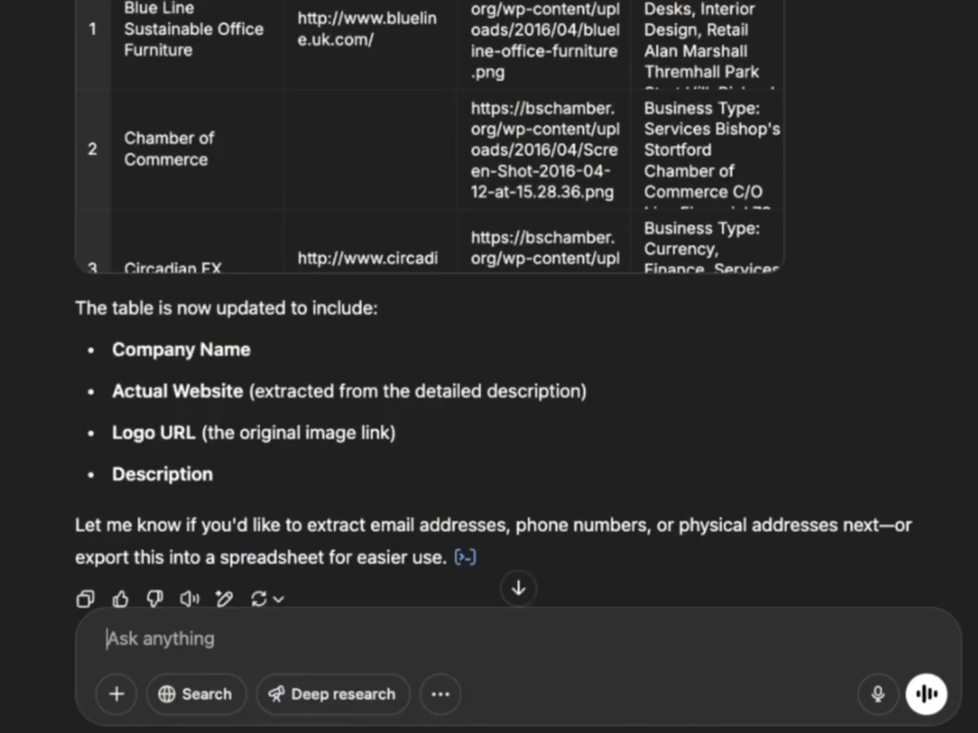
Look through the rows of the updated table, checking the actual website, logo URL and description columns
{"action": "scroll", "coordinate": [379, 148], "scroll_direction": "down", "scroll_amount": 2}
{"action": "scroll", "coordinate": [384, 161], "scroll_direction": "down", "scroll_amount": 15}
{"action": "scroll", "coordinate": [387, 181], "scroll_direction": "down", "scroll_amount": 6}
{"action": "scroll", "coordinate": [386, 181], "scroll_direction": "up", "scroll_amount": 20}
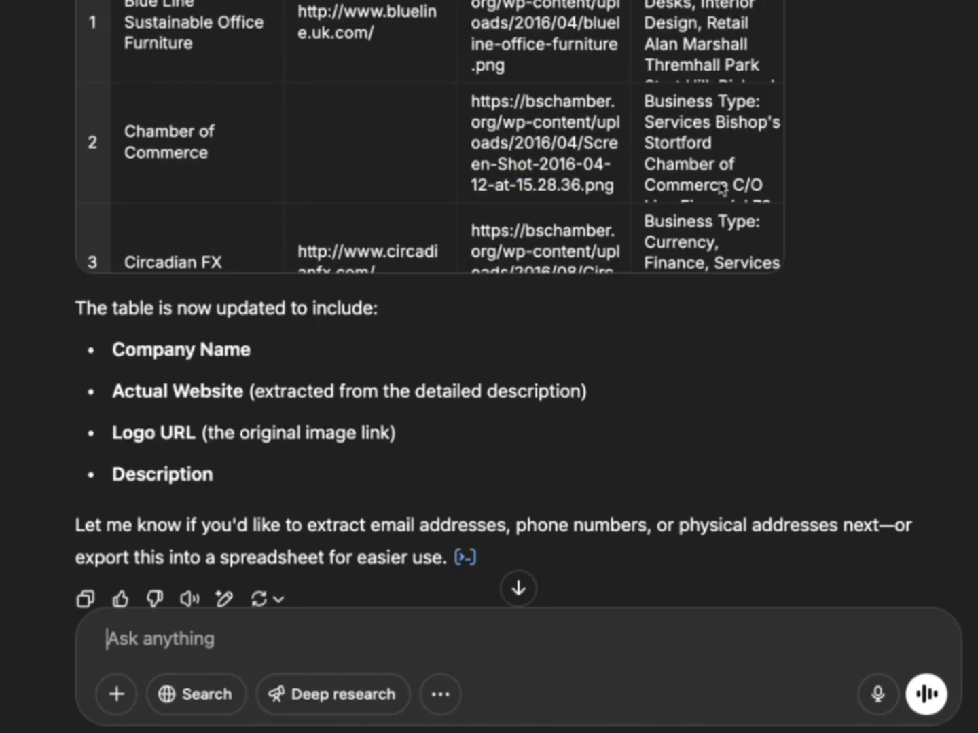
{"action": "scroll", "coordinate": [720, 193], "scroll_direction": "down", "scroll_amount": 8}
{"action": "scroll", "coordinate": [719, 193], "scroll_direction": "down", "scroll_amount": 14}
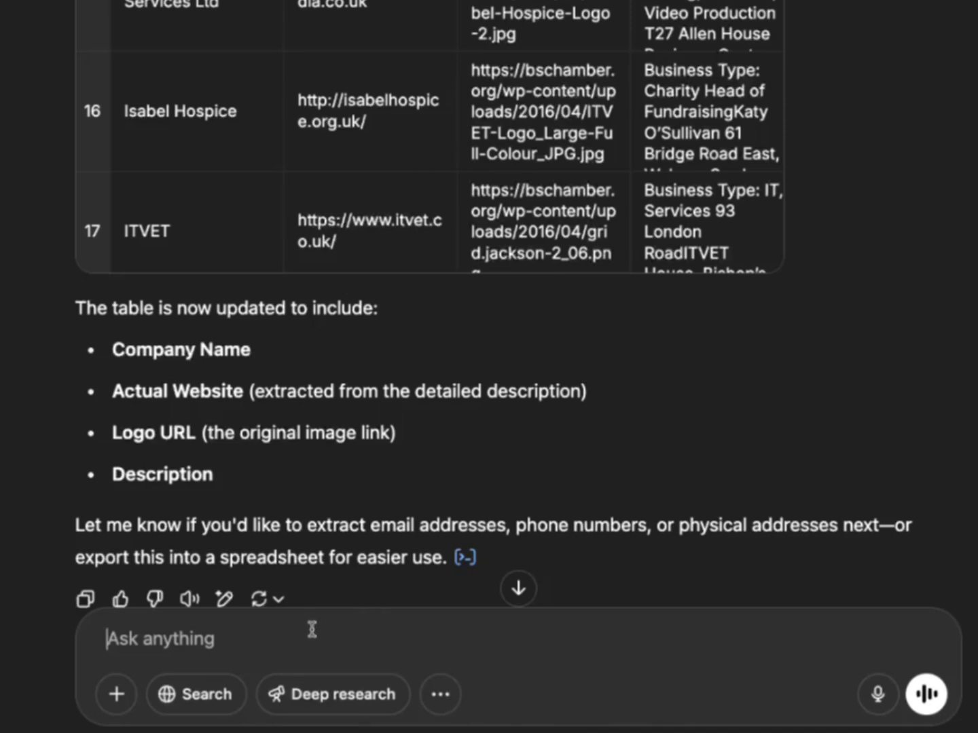
Ask to also add a column for the phone number and include the main number, not any fax numbers, and send the request
{"action": "type", "text": "please"}
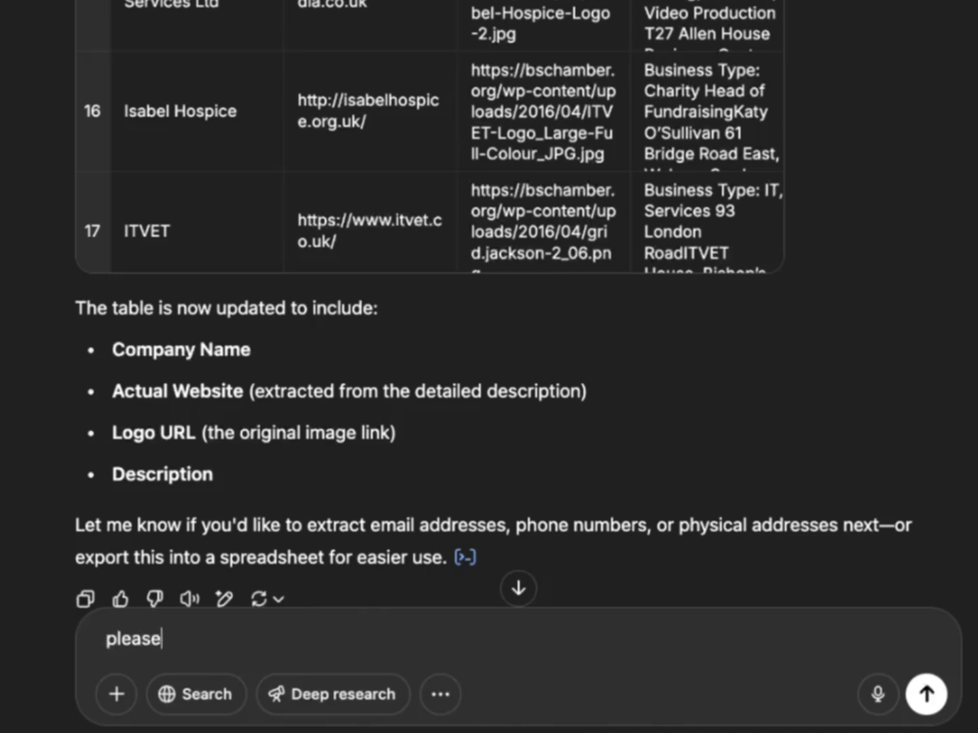
{"action": "type", "text": " also add a column fr"}
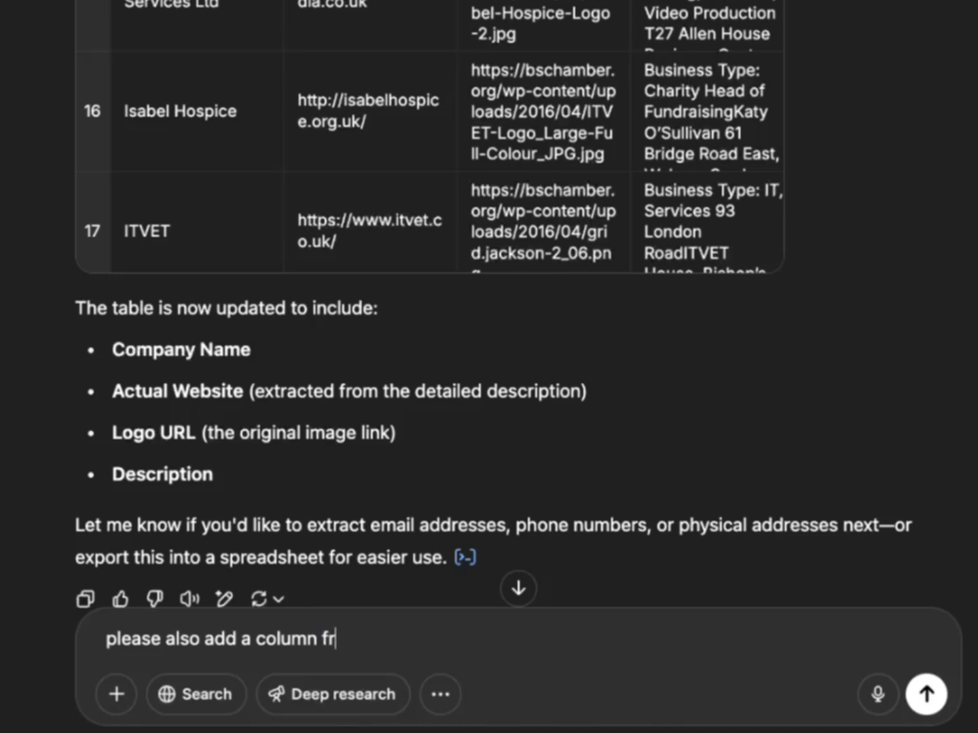
{"action": "key", "text": "BackSpace"}
{"action": "type", "text": "or the"}
{"action": "type", "text": " phone number and in"}
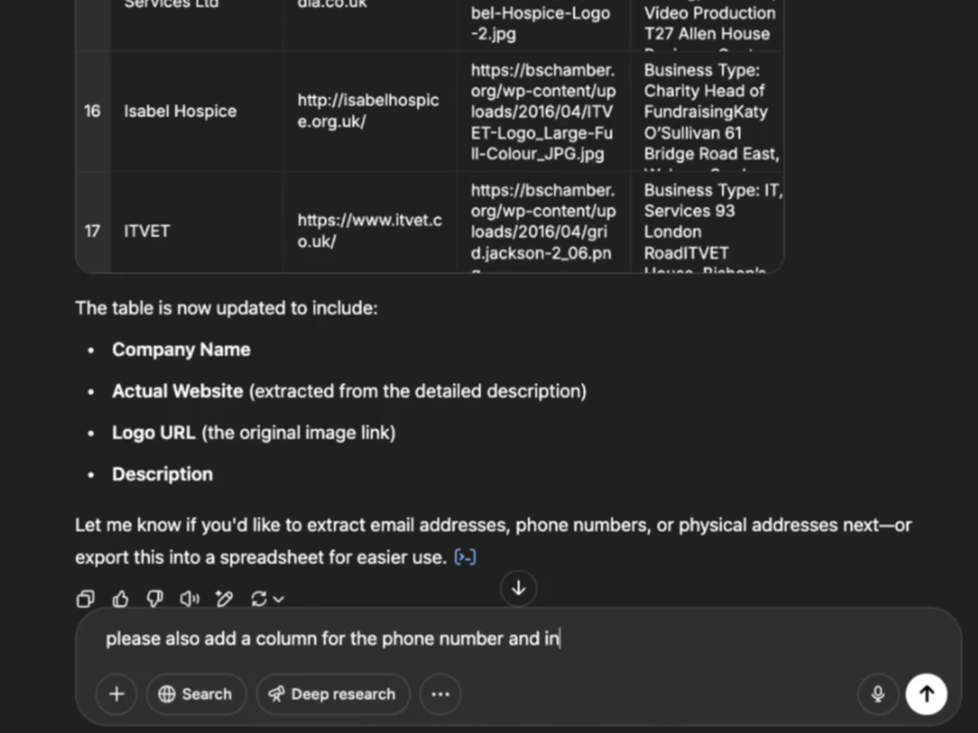
{"action": "type", "text": "clude the main num"}
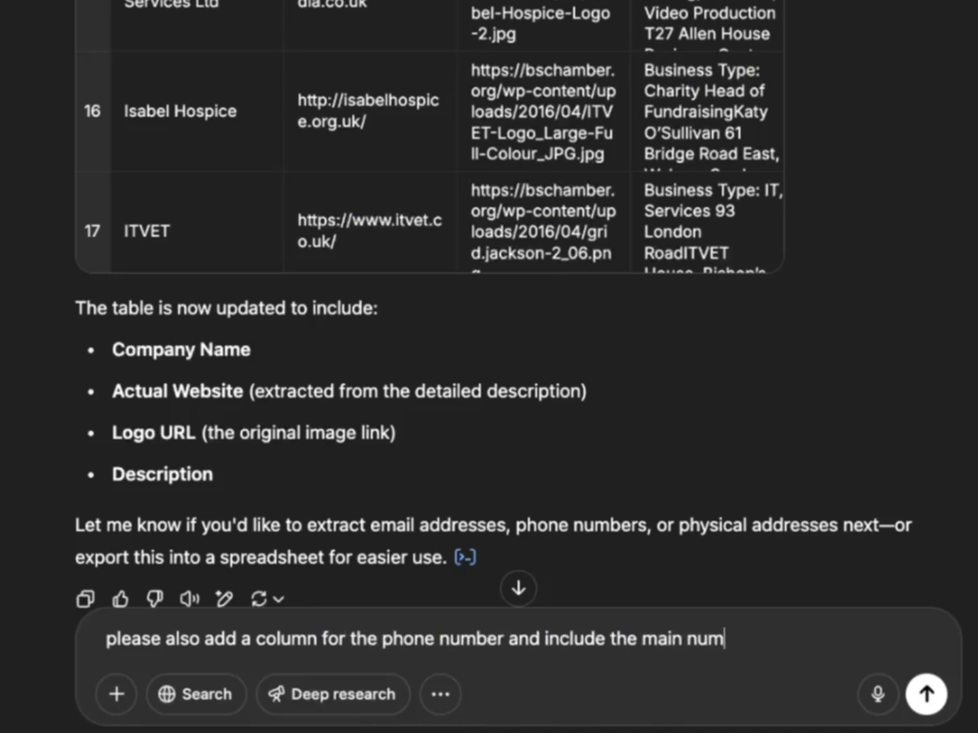
{"action": "type", "text": "ber not any fax numbers"}
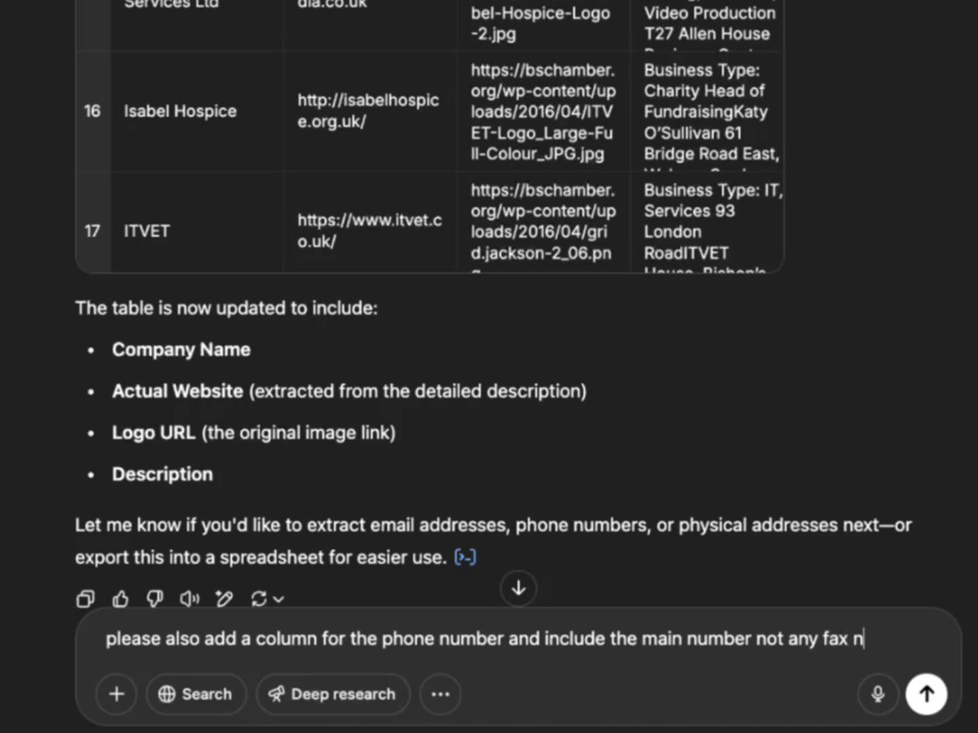
{"action": "key", "text": "Return"}
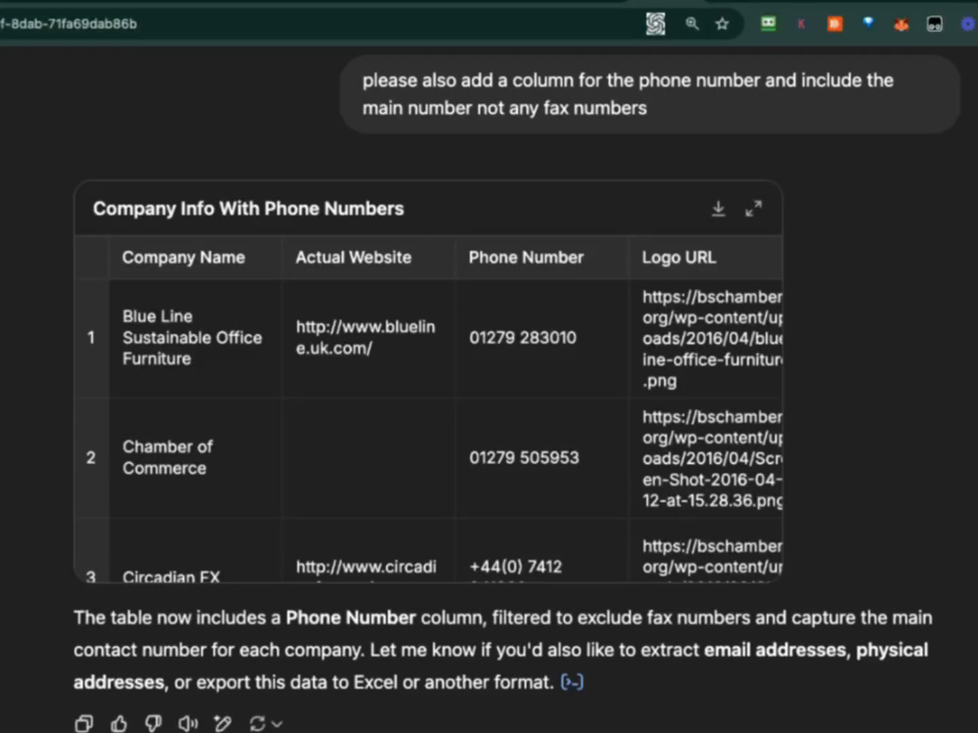
Check the table with phone numbers and switch to Airtable by opening airtable.com in a new browser tab
{"action": "scroll", "coordinate": [552, 453], "scroll_direction": "down", "scroll_amount": 10}
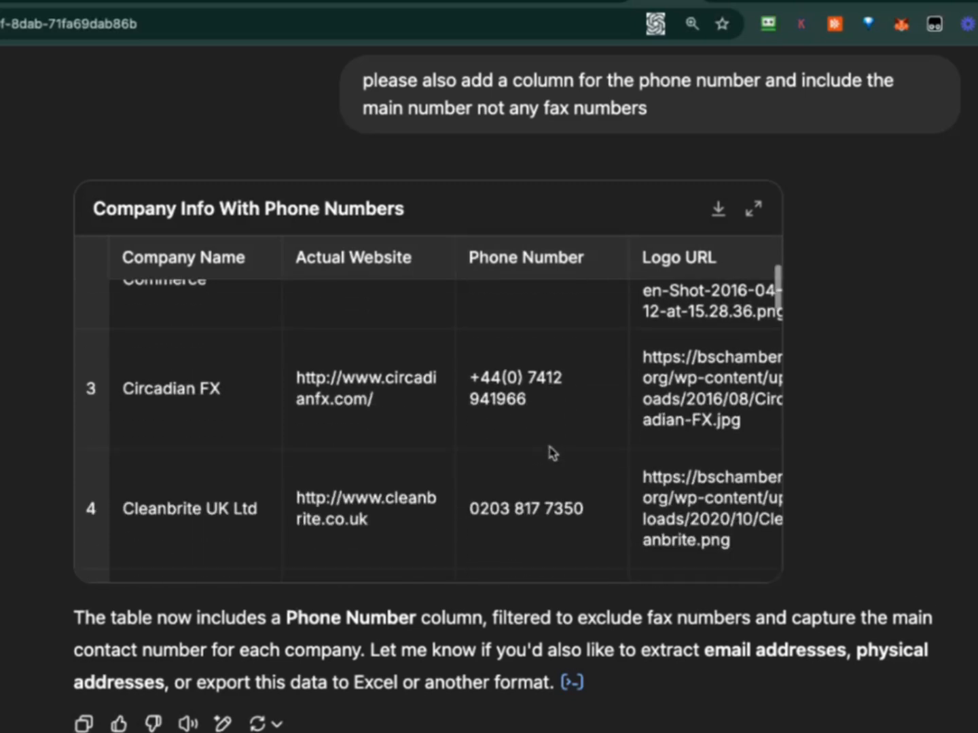
{"action": "scroll", "coordinate": [551, 453], "scroll_direction": "up", "scroll_amount": 10}
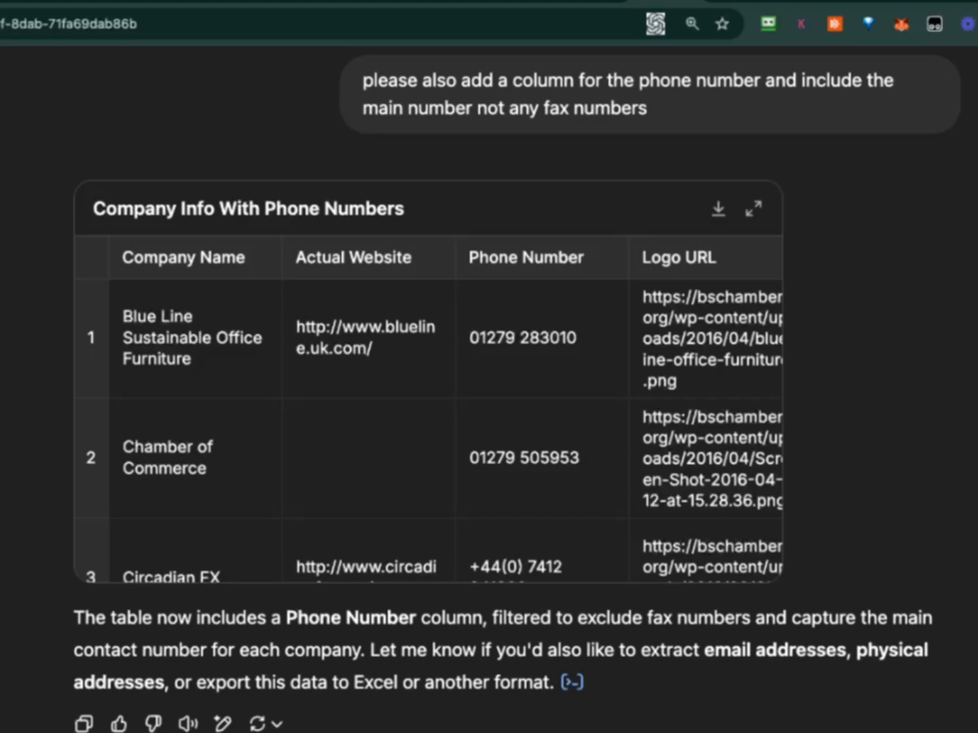
{"action": "key", "text": "super+t"}
{"action": "type", "text": "airtable.com"}
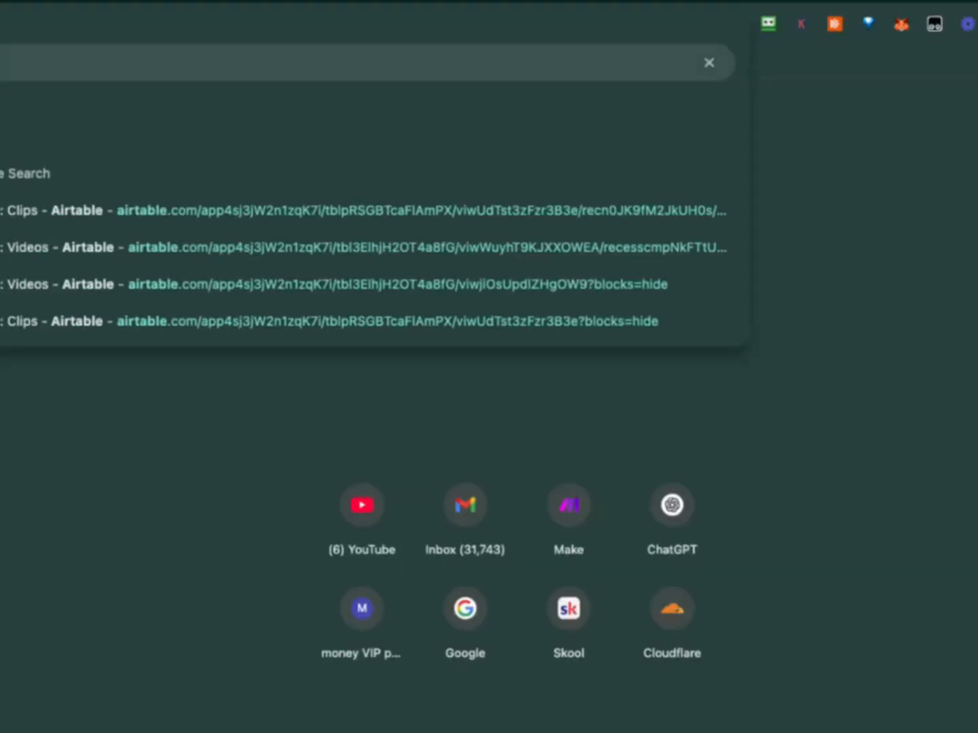
{"action": "key", "text": "Return"}
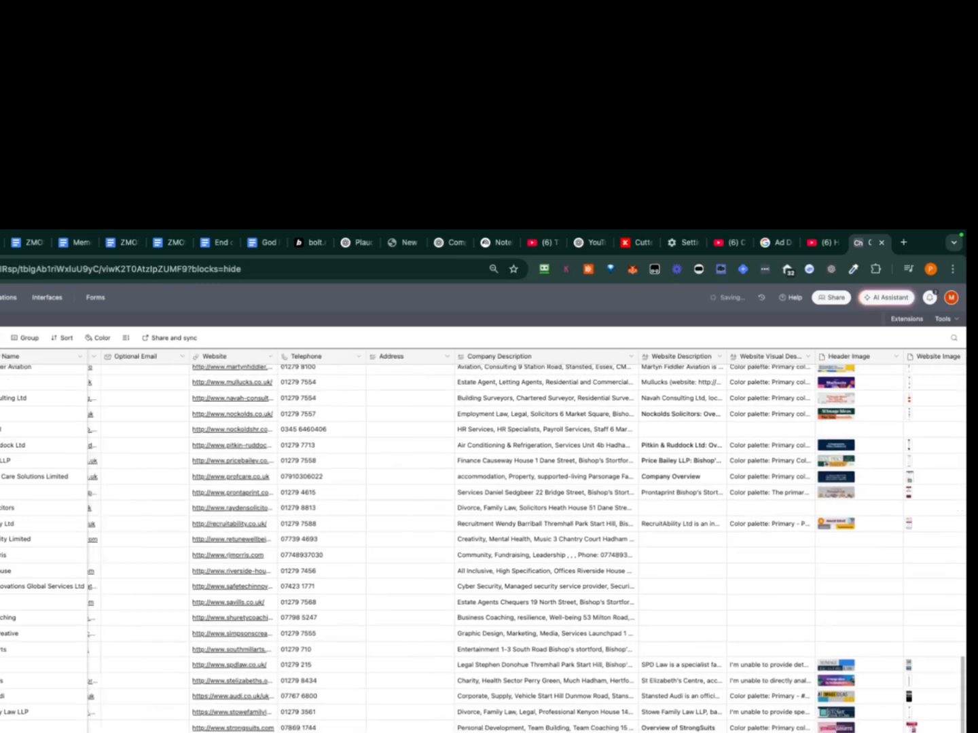
Read the full website visual description of the aviation consulting company, covering its color palette, typography, layout and emotional tone, and close the cell
{"action": "scroll", "coordinate": [527, 543], "scroll_direction": "right", "scroll_amount": 5}
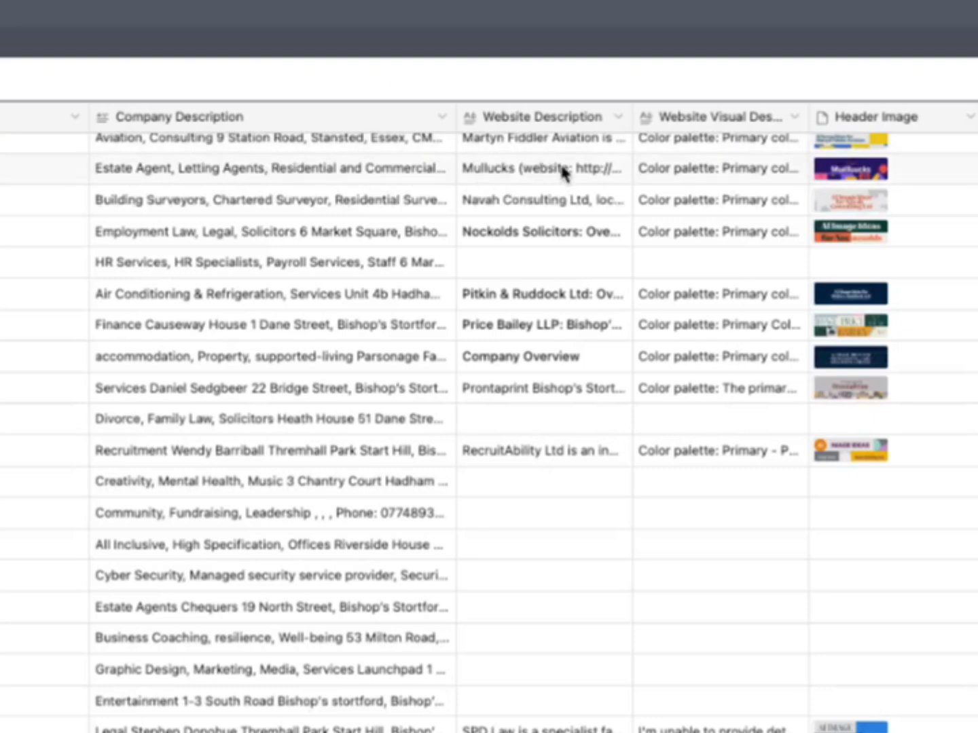
{"action": "left_click", "coordinate": [693, 144]}
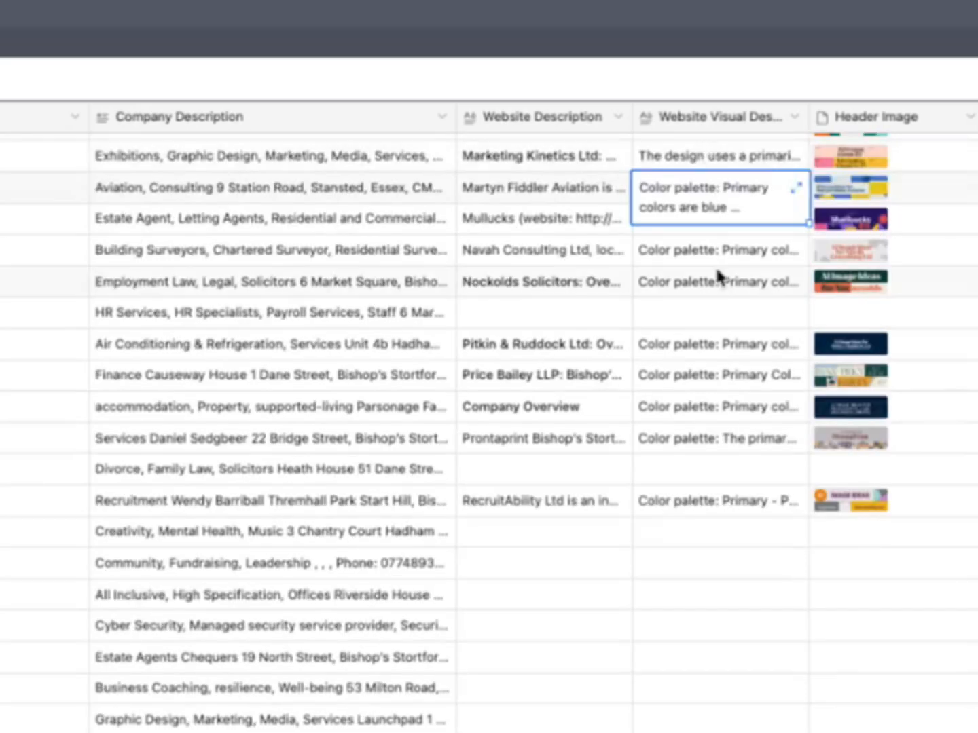
{"action": "left_click", "coordinate": [699, 249]}
{"action": "left_click", "coordinate": [677, 188]}
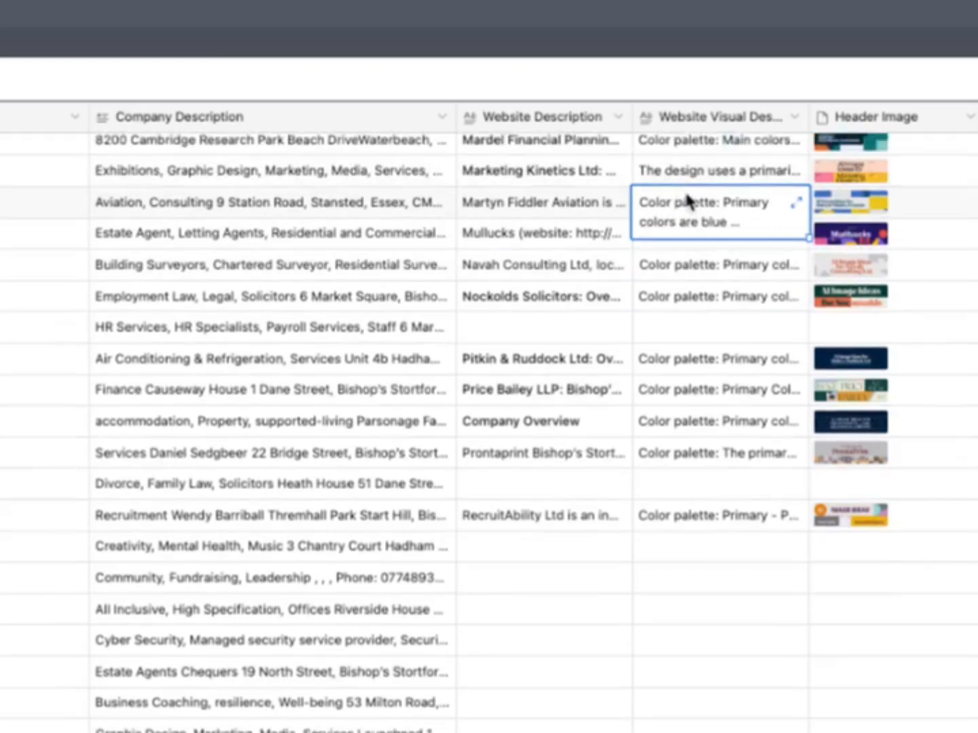
{"action": "left_click", "coordinate": [700, 213]}
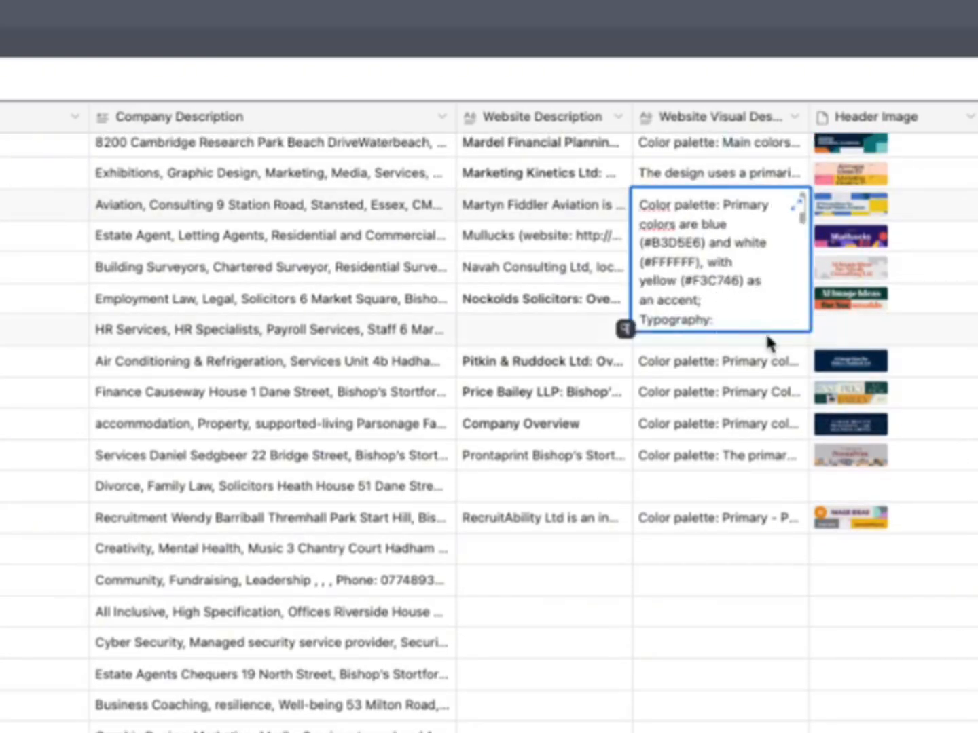
{"action": "scroll", "coordinate": [746, 273], "scroll_direction": "down", "scroll_amount": 3}
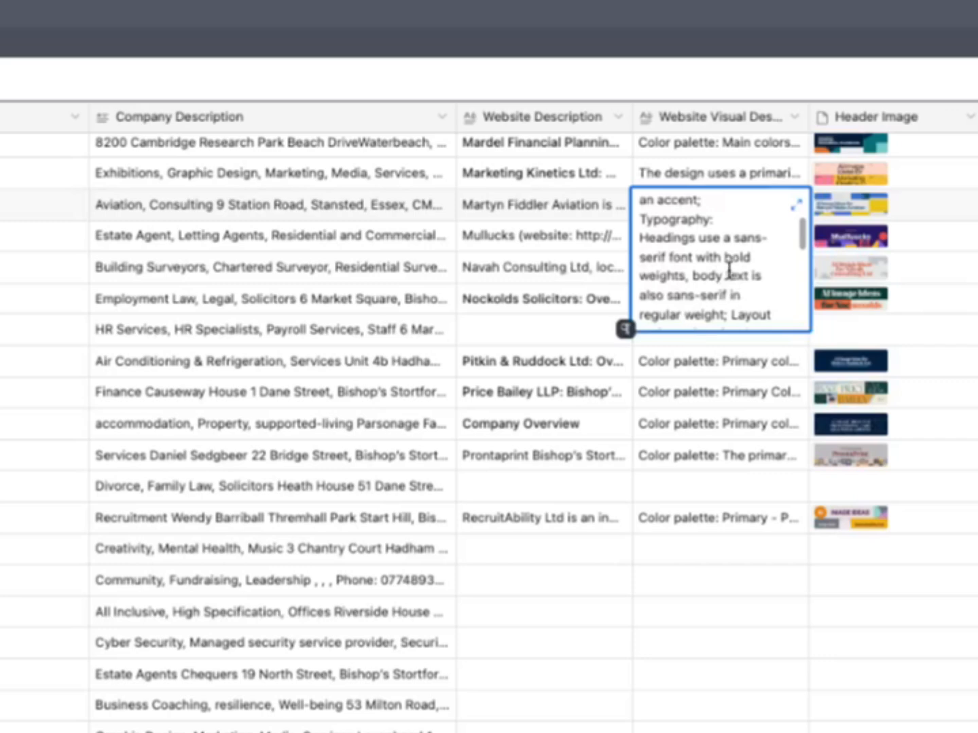
{"action": "scroll", "coordinate": [729, 272], "scroll_direction": "down", "scroll_amount": 2}
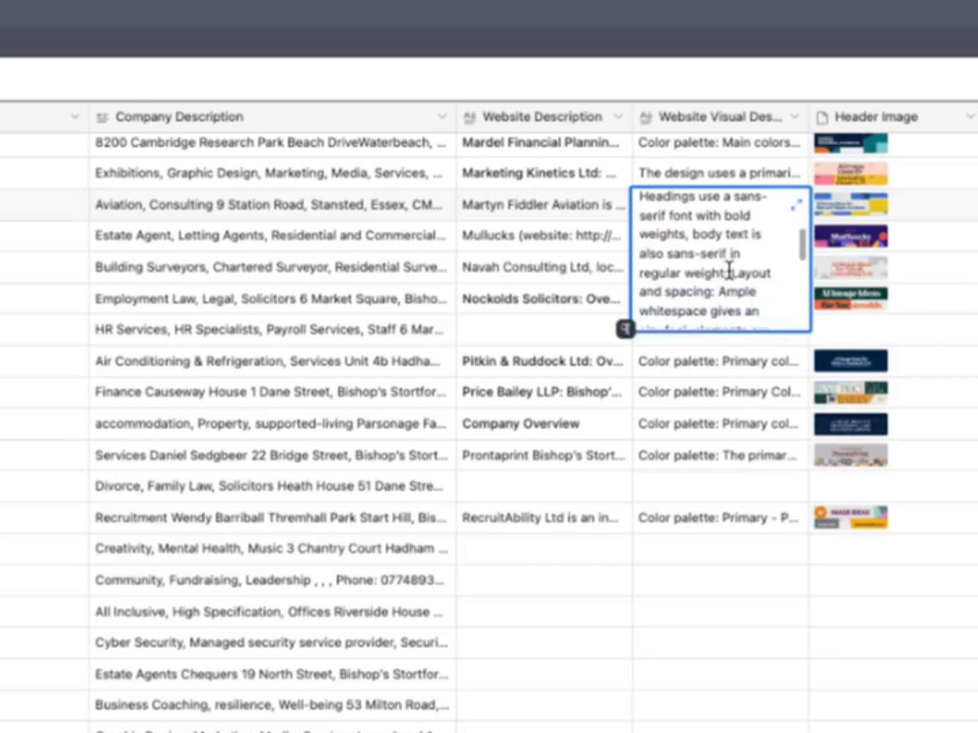
{"action": "scroll", "coordinate": [720, 239], "scroll_direction": "down", "scroll_amount": 4}
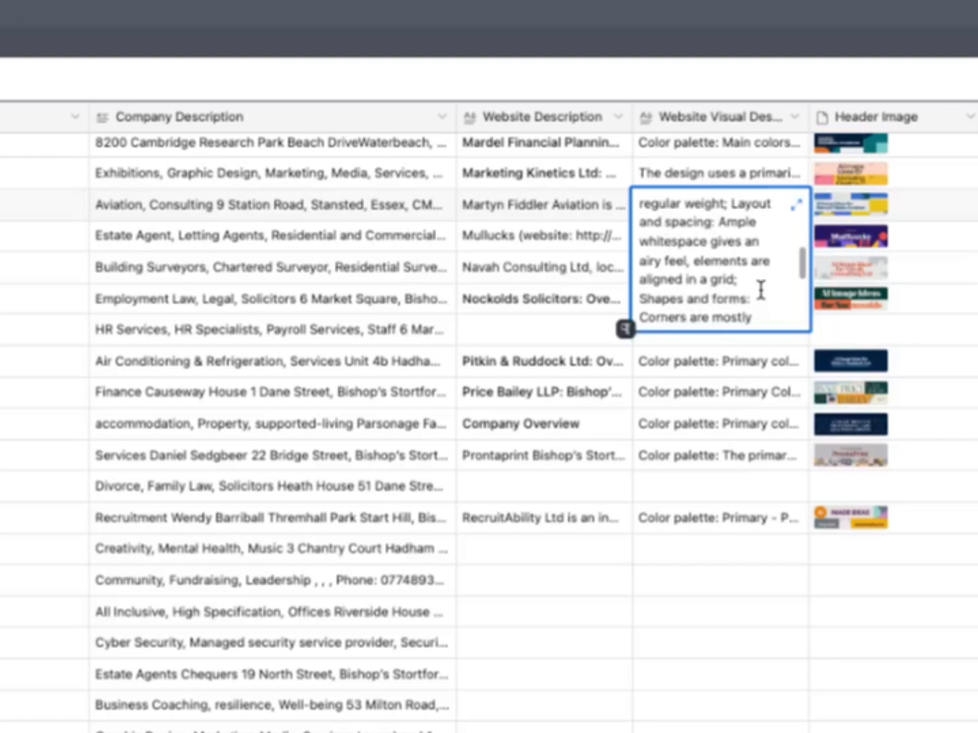
{"action": "scroll", "coordinate": [762, 290], "scroll_direction": "down", "scroll_amount": 3}
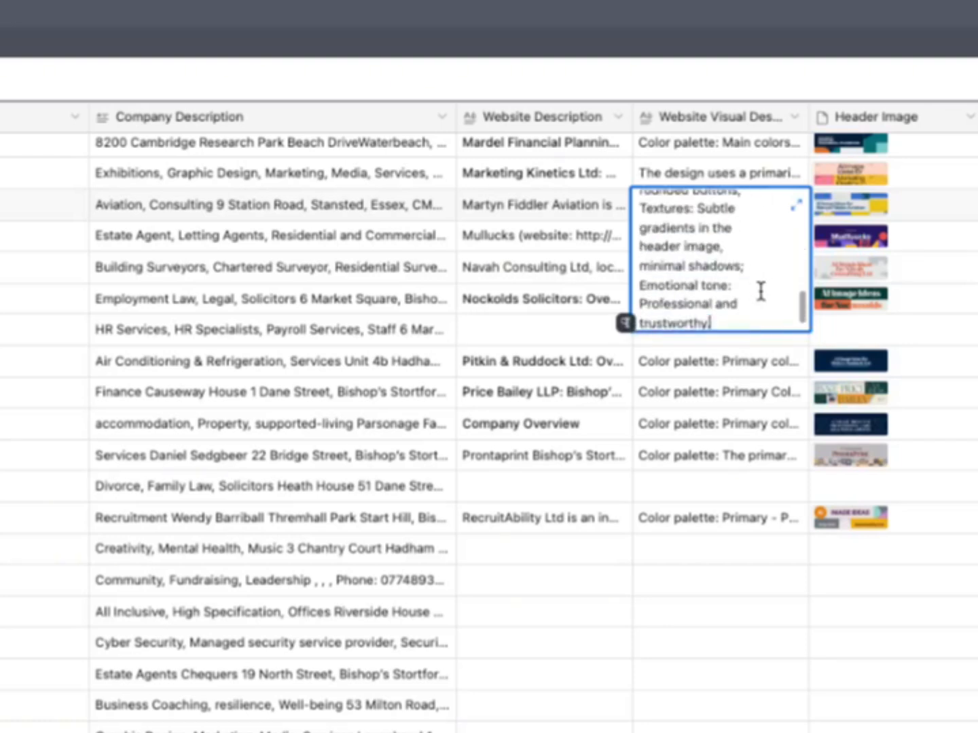
{"action": "left_click", "coordinate": [721, 379]}
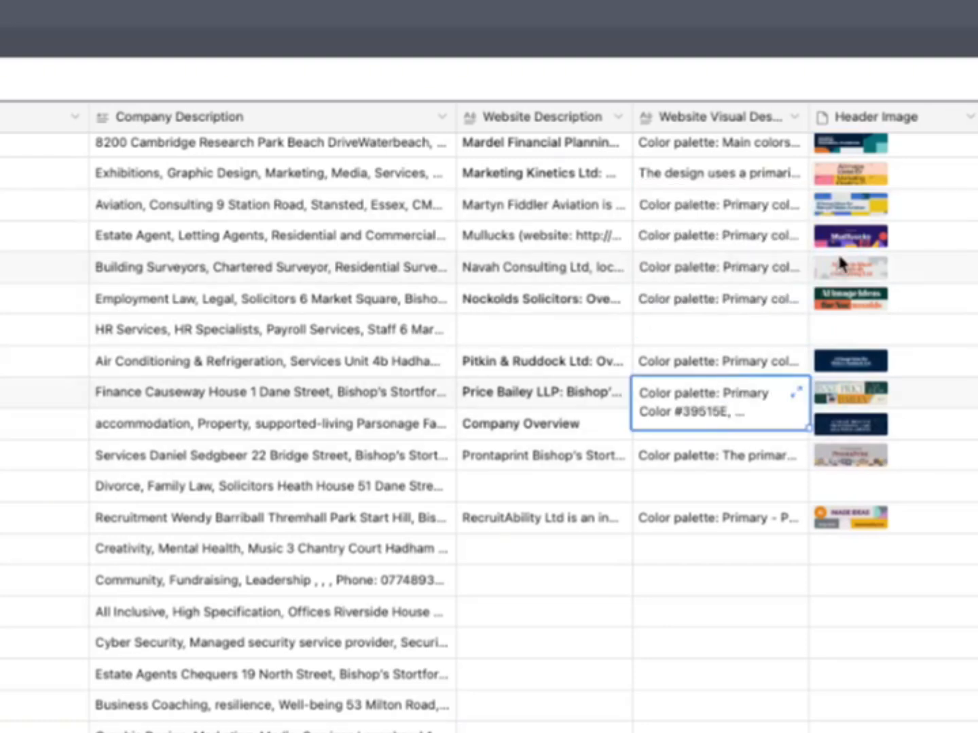
View the header images of Mardel Financial Planning and Nockolds at full size, closing each preview
{"action": "left_click", "coordinate": [859, 151]}
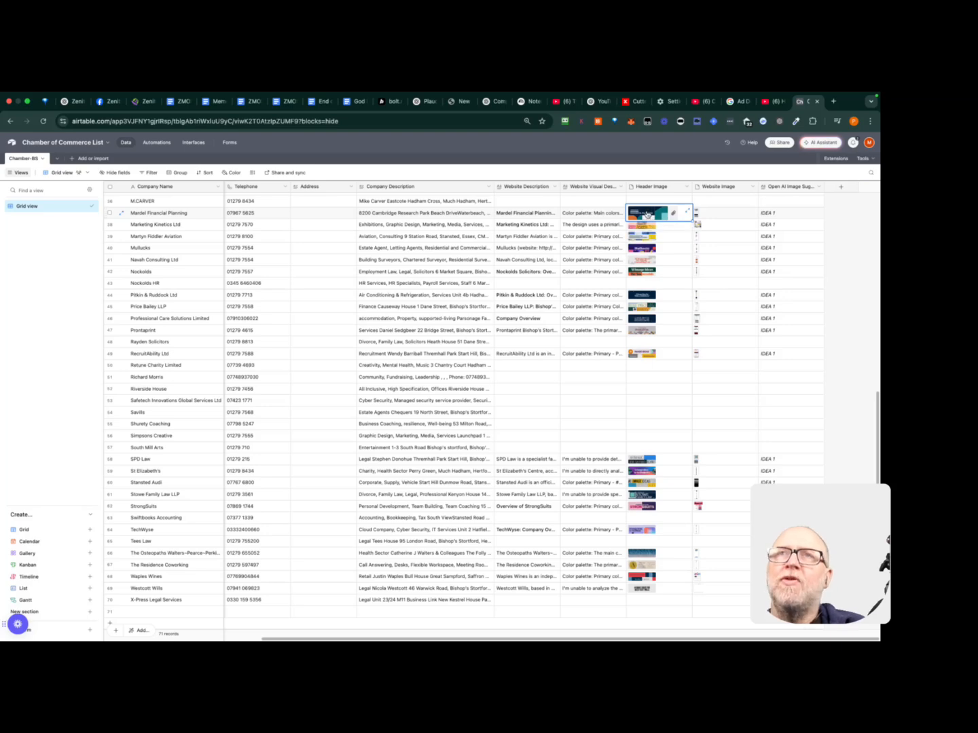
{"action": "left_click", "coordinate": [647, 215]}
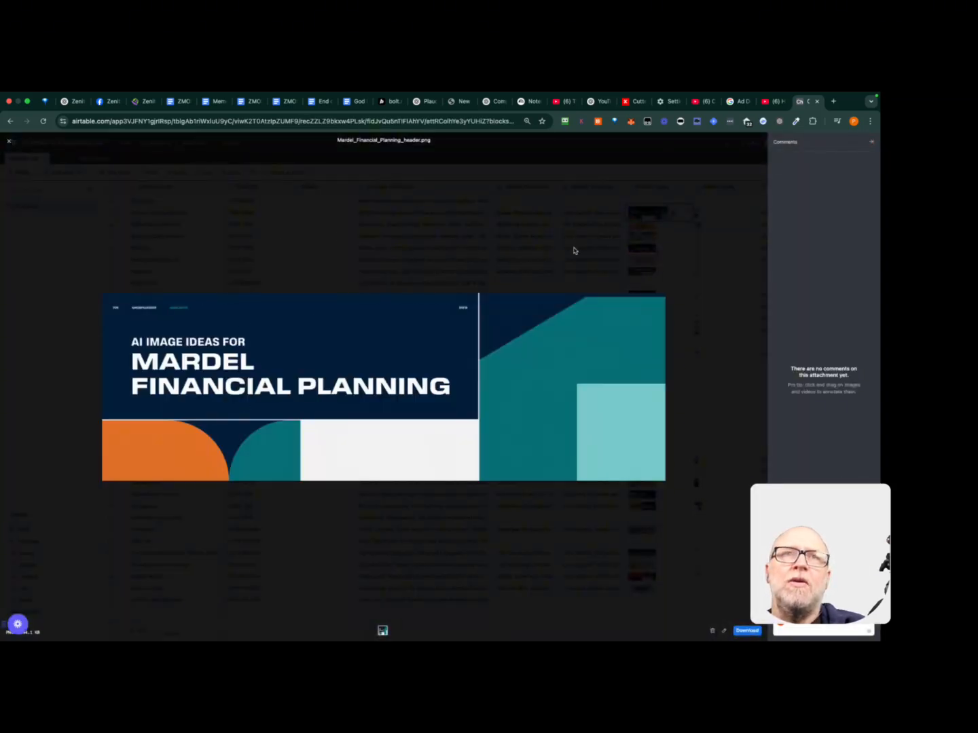
{"action": "left_click", "coordinate": [9, 142]}
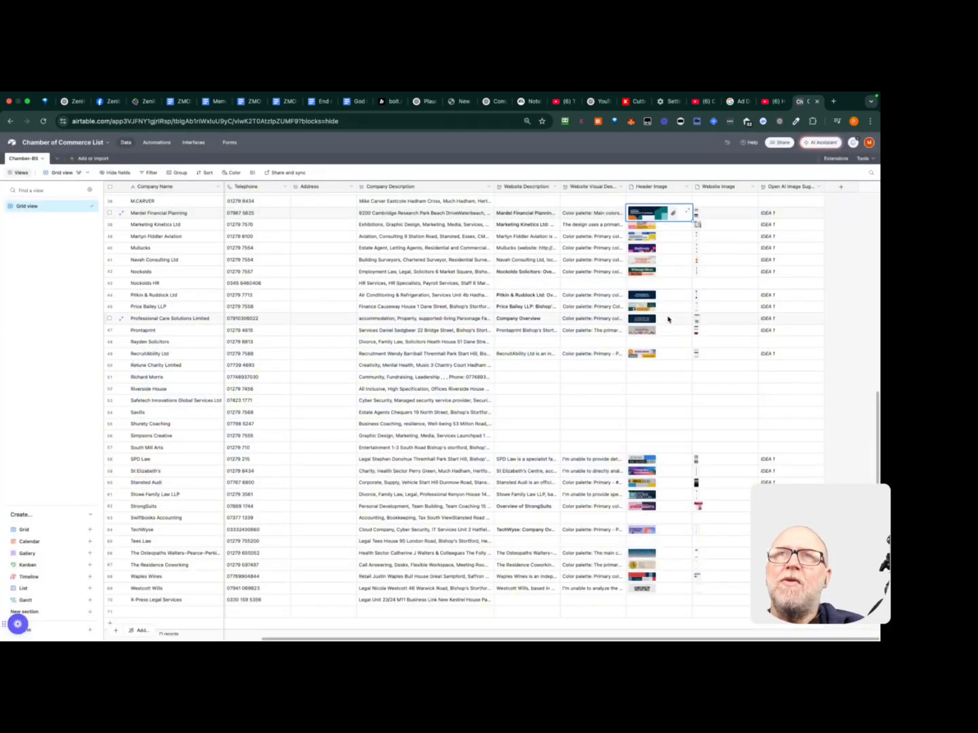
{"action": "left_click", "coordinate": [643, 273]}
{"action": "left_click", "coordinate": [643, 272]}
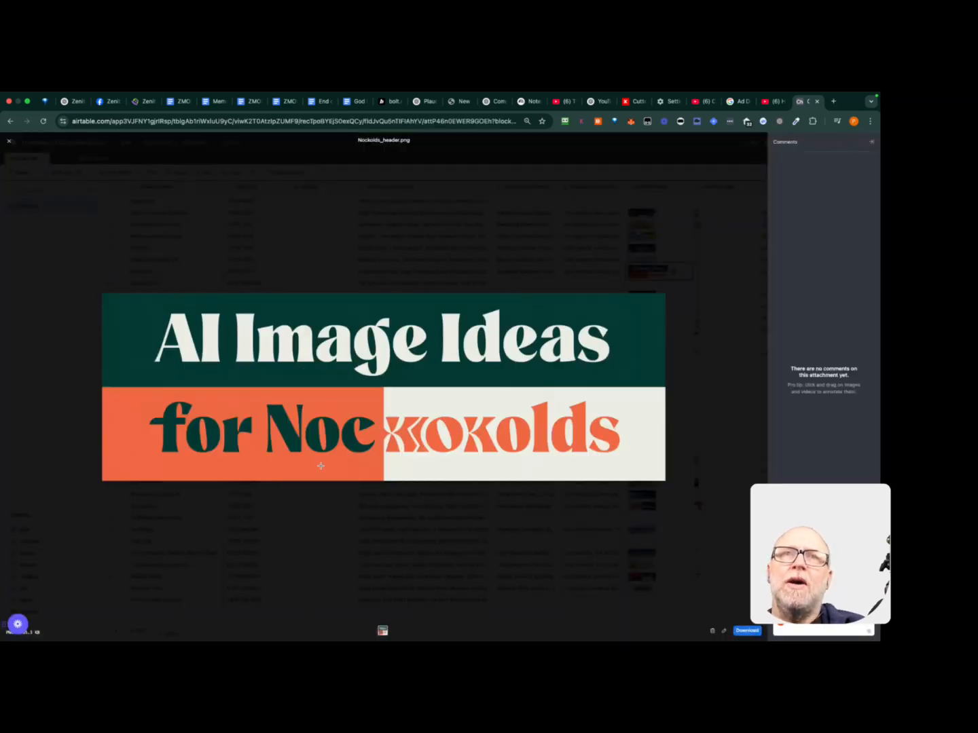
{"action": "left_click", "coordinate": [370, 253]}
View the header images of SPD Law and Stansted Audi at full size, closing each preview
{"action": "left_click", "coordinate": [649, 462]}
{"action": "left_click", "coordinate": [649, 462]}
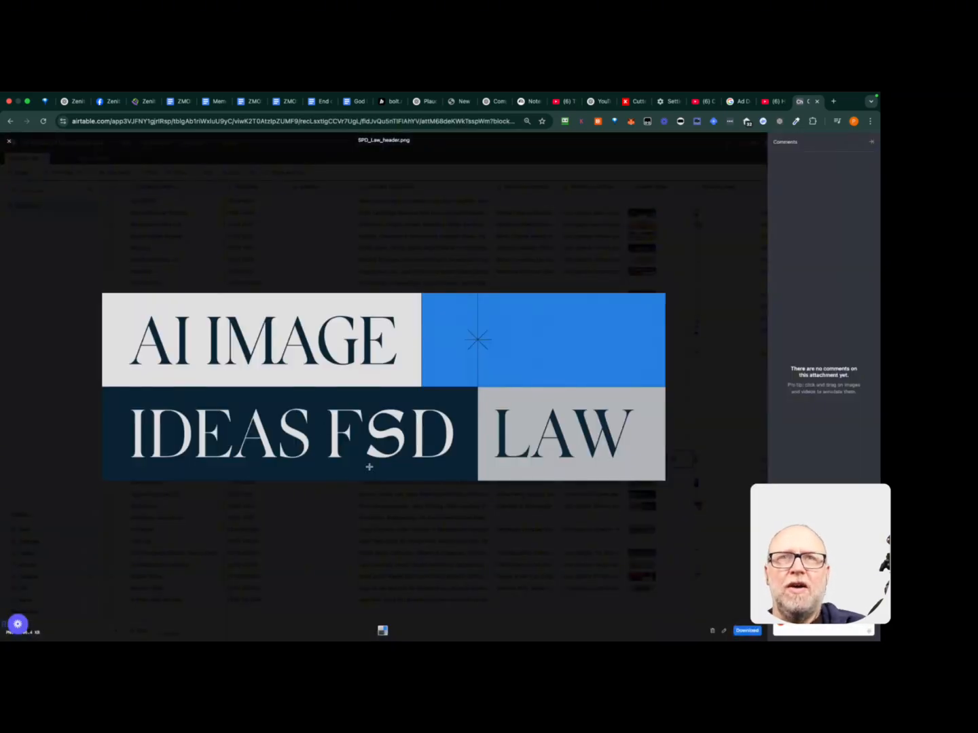
{"action": "left_click", "coordinate": [510, 215]}
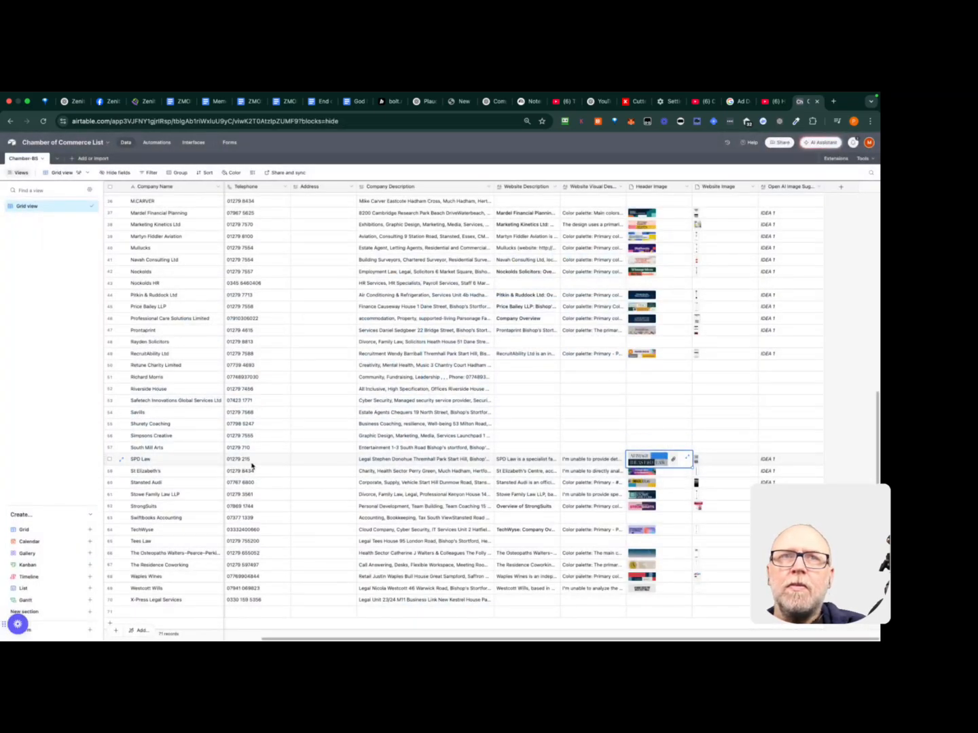
{"action": "left_click", "coordinate": [642, 482]}
{"action": "left_click", "coordinate": [642, 482]}
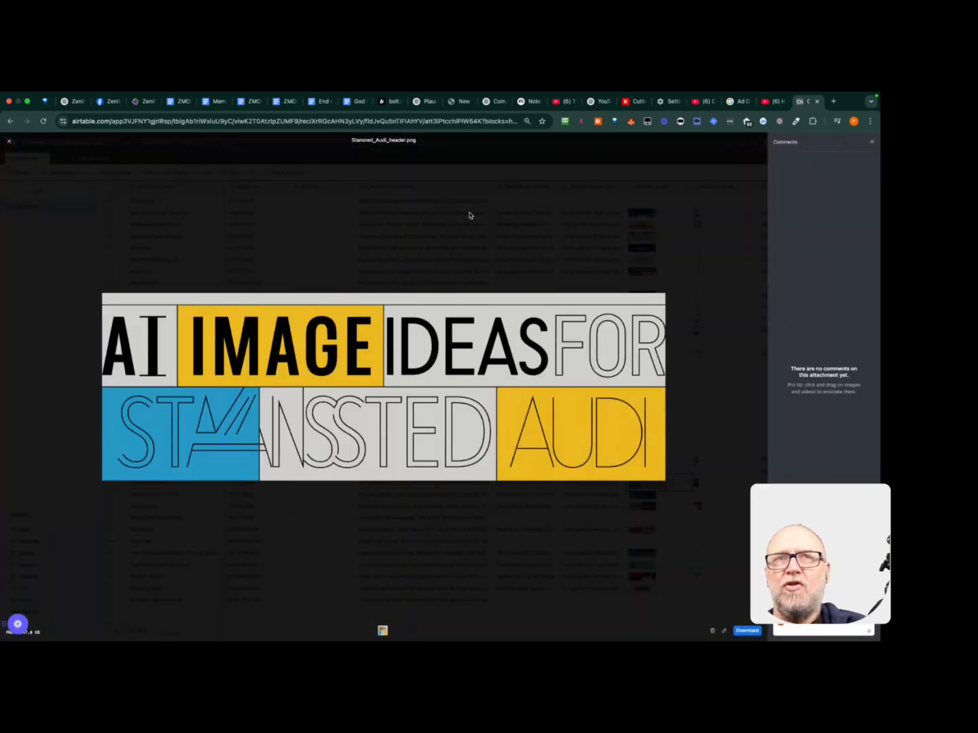
{"action": "left_click", "coordinate": [408, 291]}
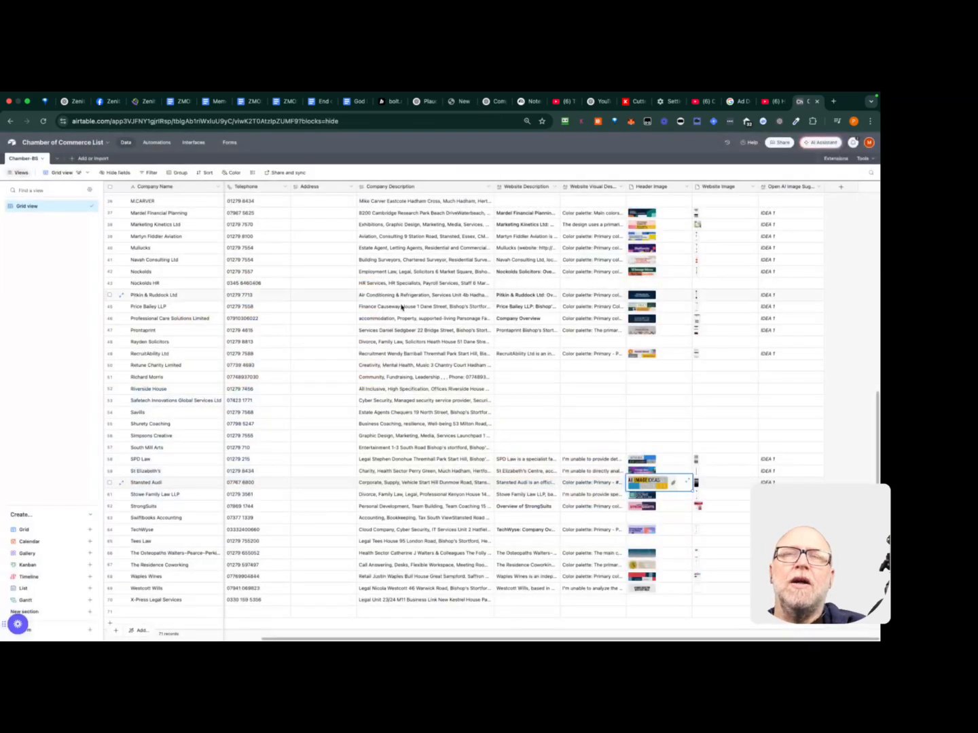
View the website images of Navah Consulting Ltd and RecruitAbility Ltd at full size, closing each preview
{"action": "left_click", "coordinate": [697, 214]}
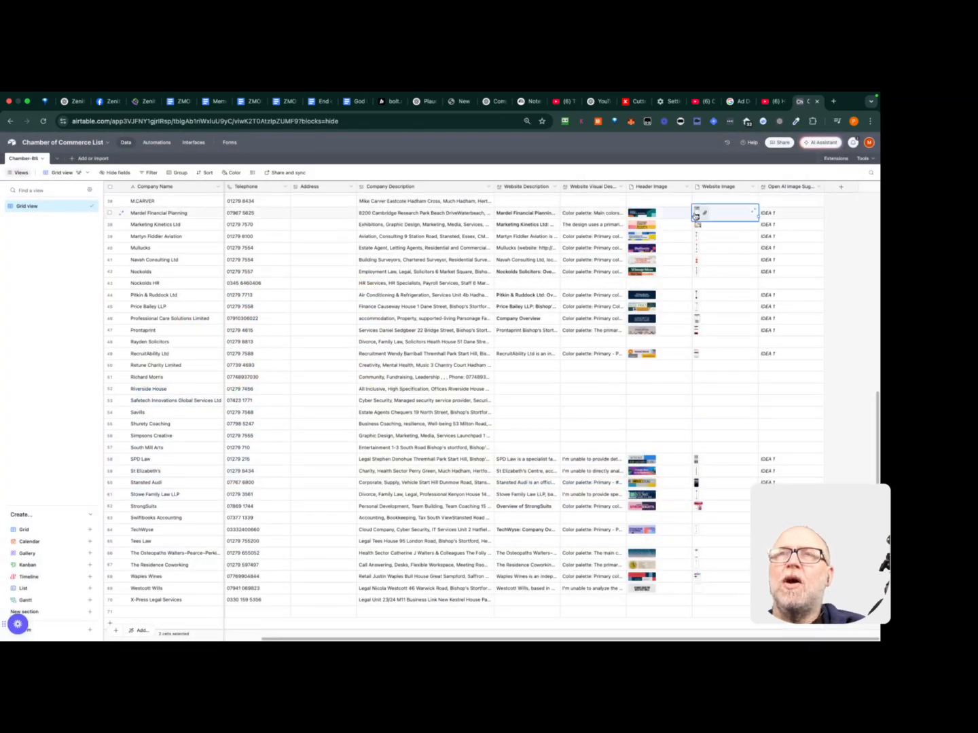
{"action": "scroll", "coordinate": [697, 217], "scroll_direction": "up", "scroll_amount": 1}
{"action": "left_click", "coordinate": [697, 225]}
{"action": "left_click", "coordinate": [696, 269]}
{"action": "left_click", "coordinate": [696, 268]}
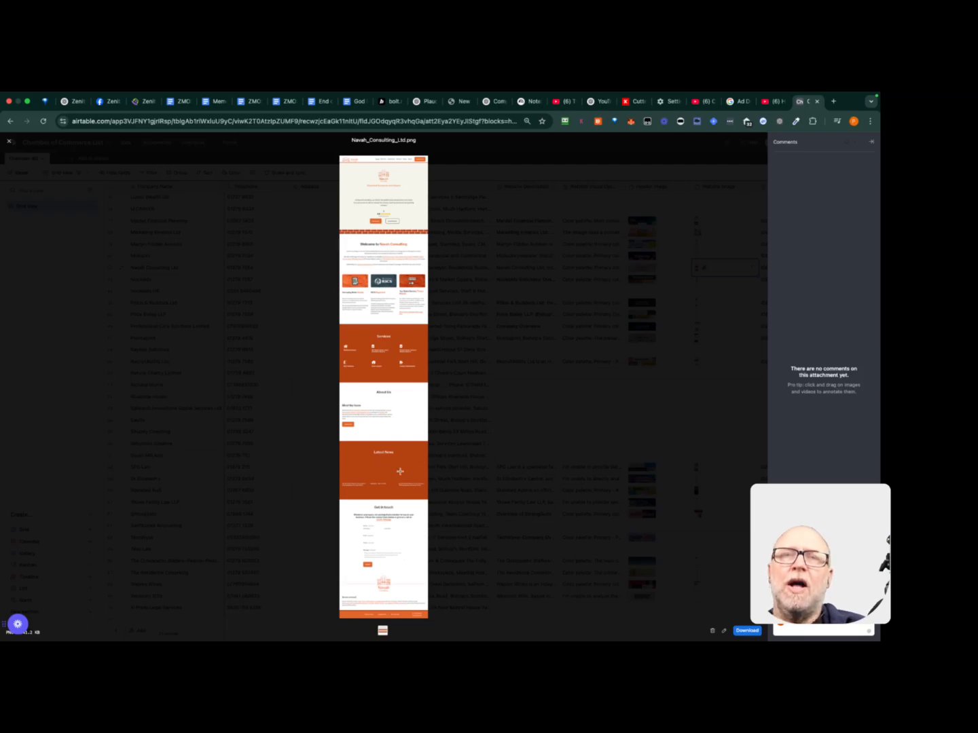
{"action": "left_click", "coordinate": [610, 322]}
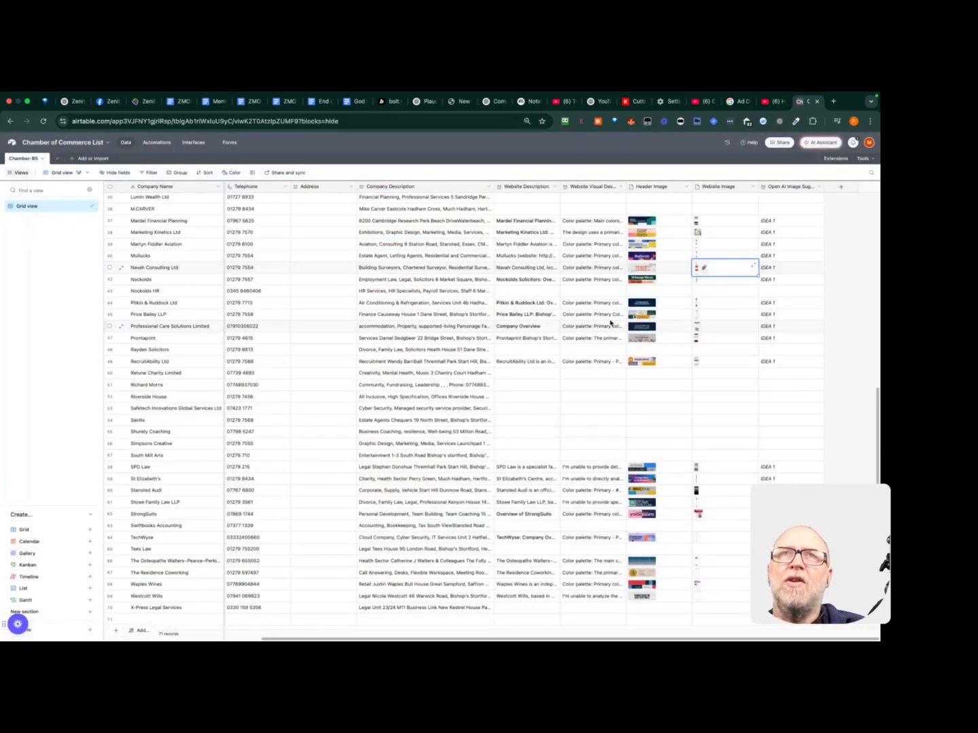
{"action": "left_click", "coordinate": [700, 365]}
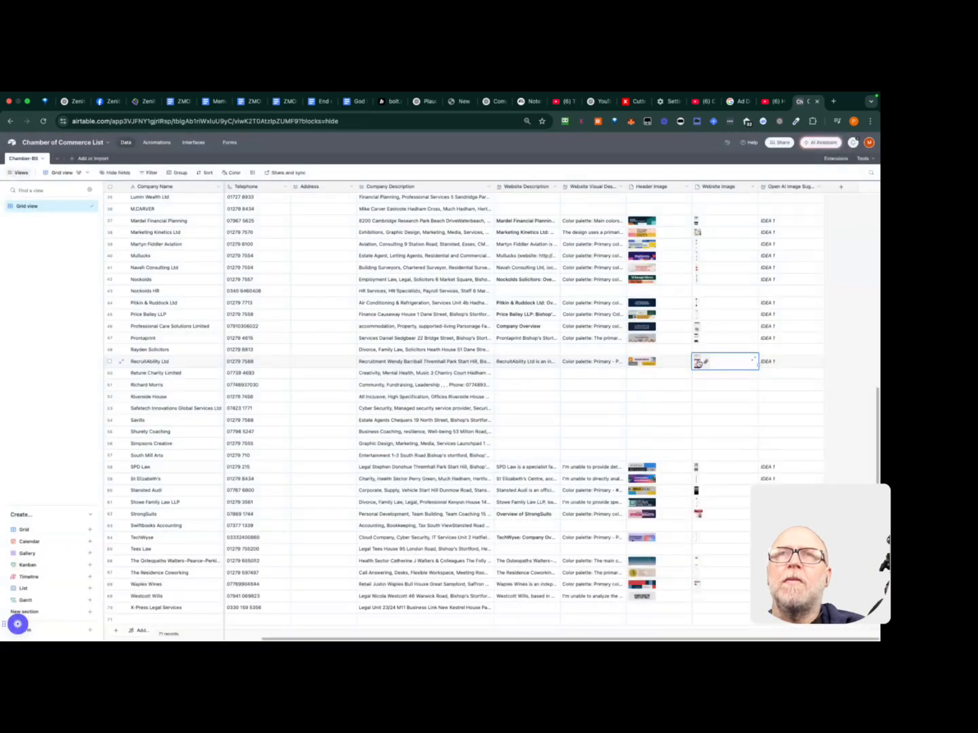
{"action": "left_click", "coordinate": [699, 363]}
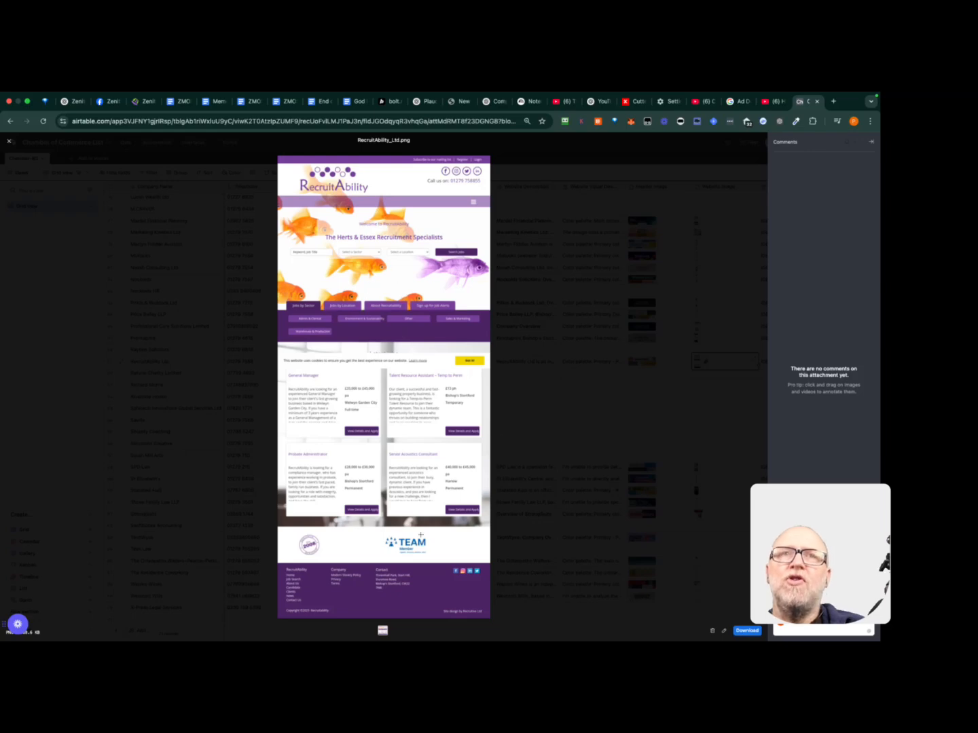
{"action": "left_click", "coordinate": [574, 326]}
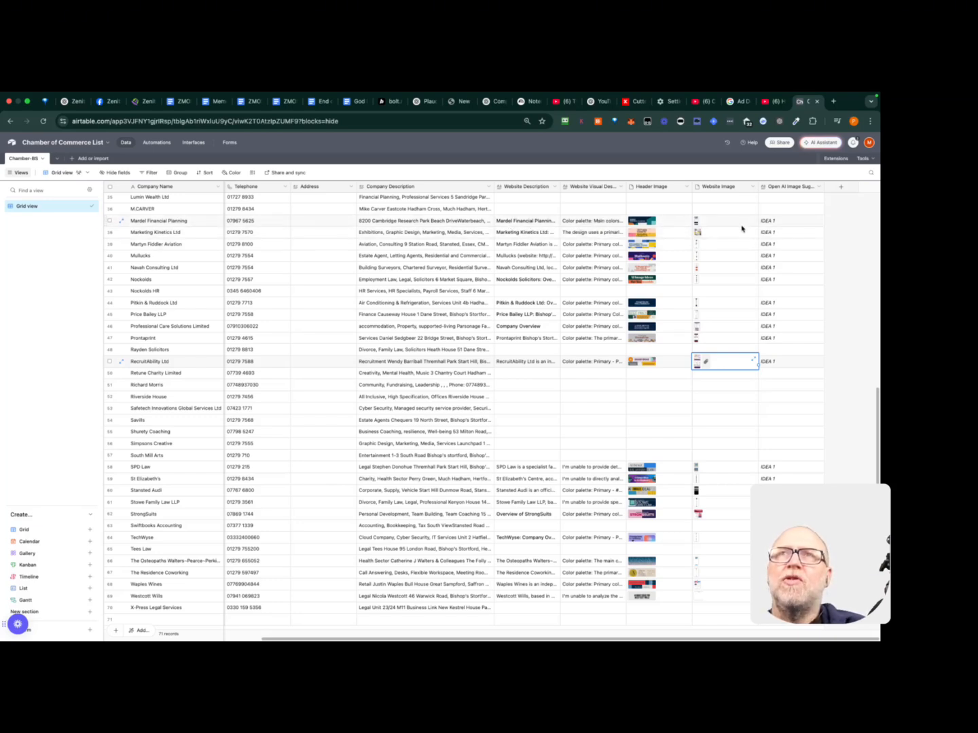
Read the first two image ideas in Mardel Financial Planning's Open AI image suggestions, including title, description and purpose, and close the cell
{"action": "left_click", "coordinate": [774, 221]}
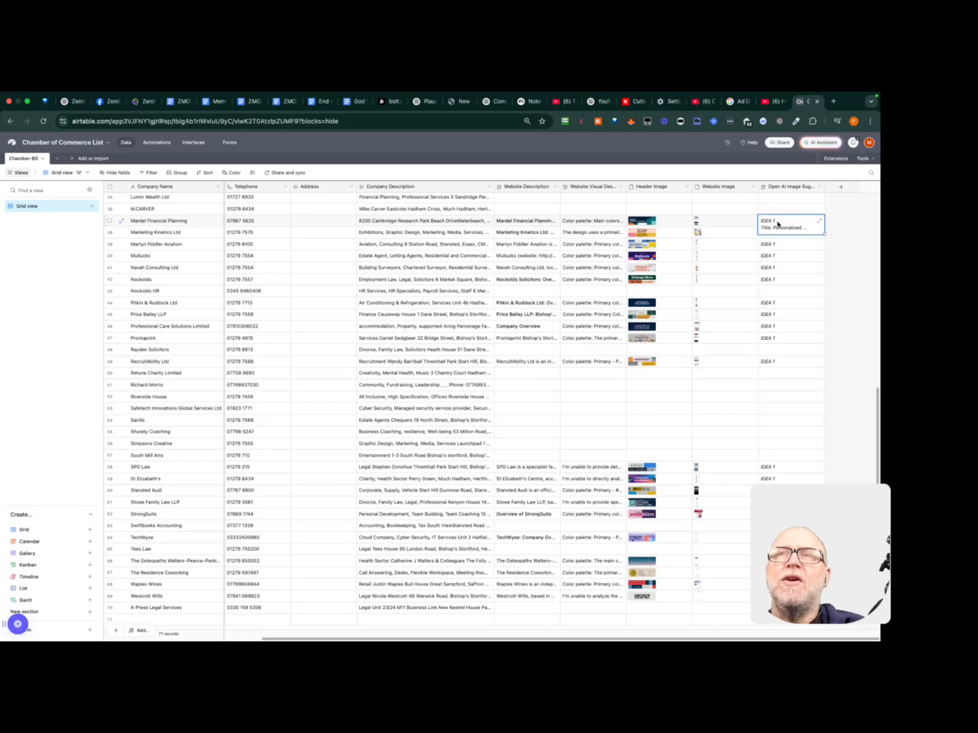
{"action": "left_click", "coordinate": [777, 223]}
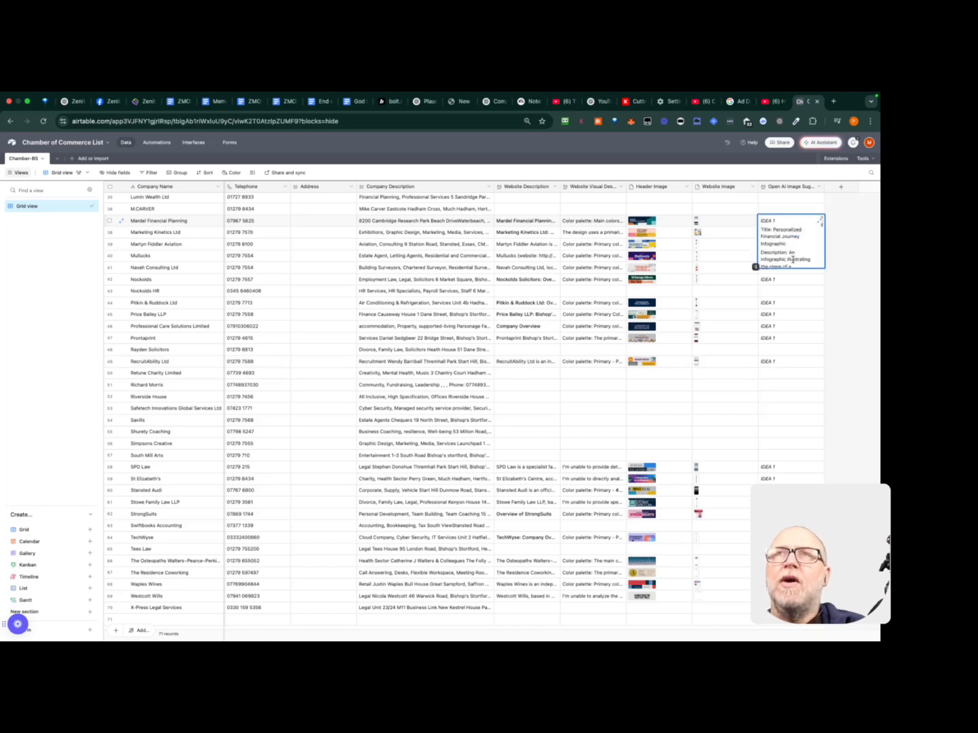
{"action": "scroll", "coordinate": [793, 260], "scroll_direction": "down", "scroll_amount": 3}
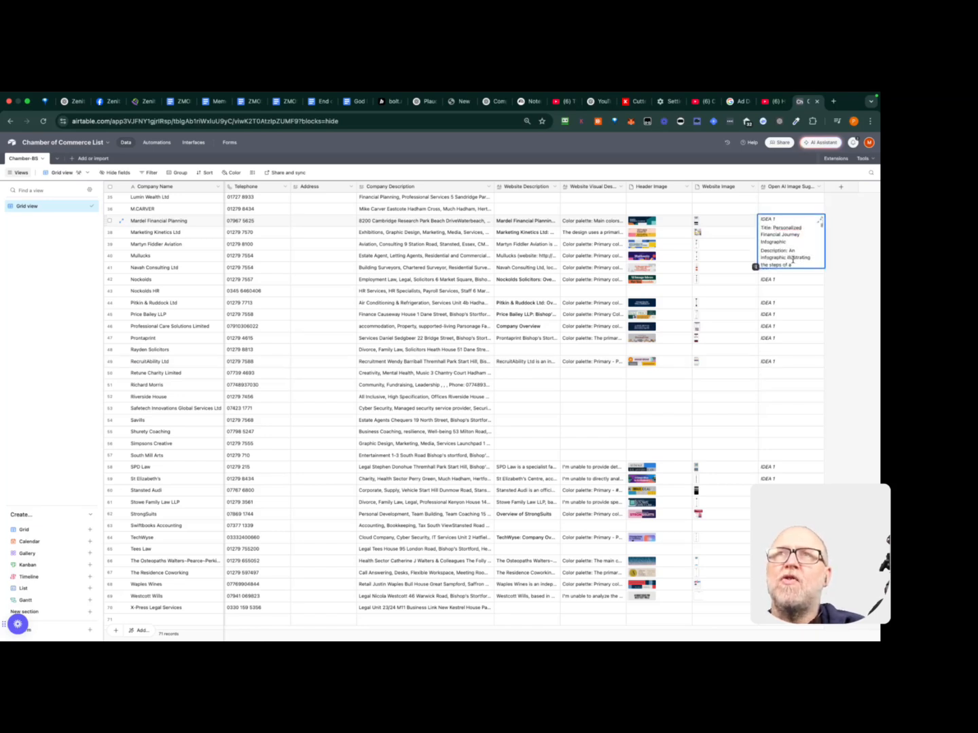
{"action": "scroll", "coordinate": [793, 260], "scroll_direction": "down", "scroll_amount": 3}
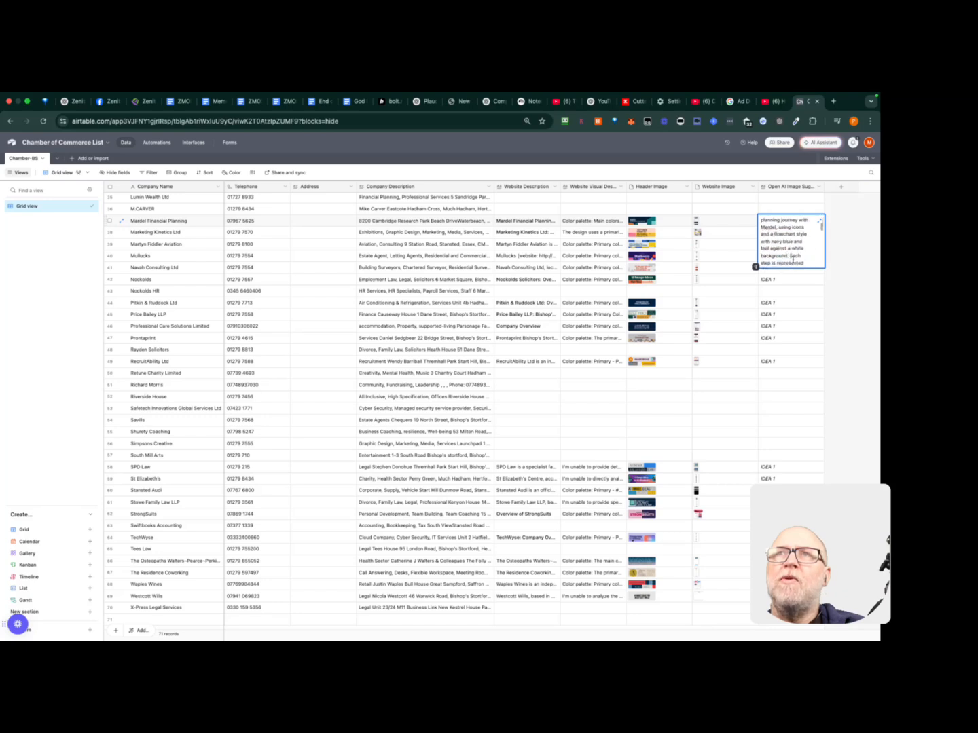
{"action": "scroll", "coordinate": [792, 259], "scroll_direction": "down", "scroll_amount": 5}
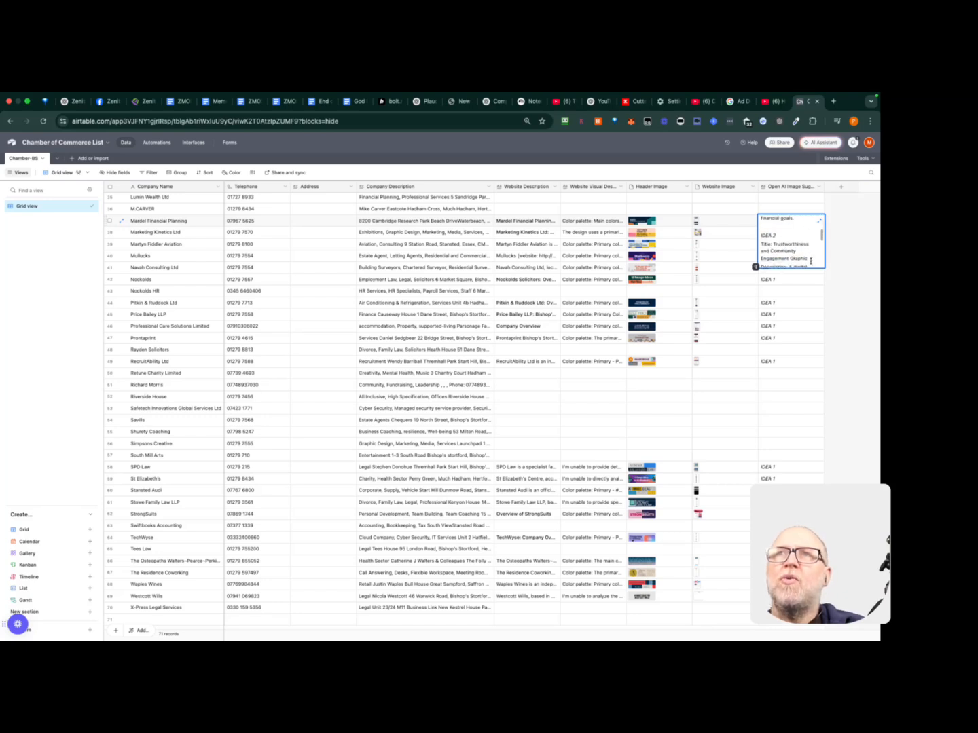
{"action": "scroll", "coordinate": [809, 252], "scroll_direction": "down", "scroll_amount": 3}
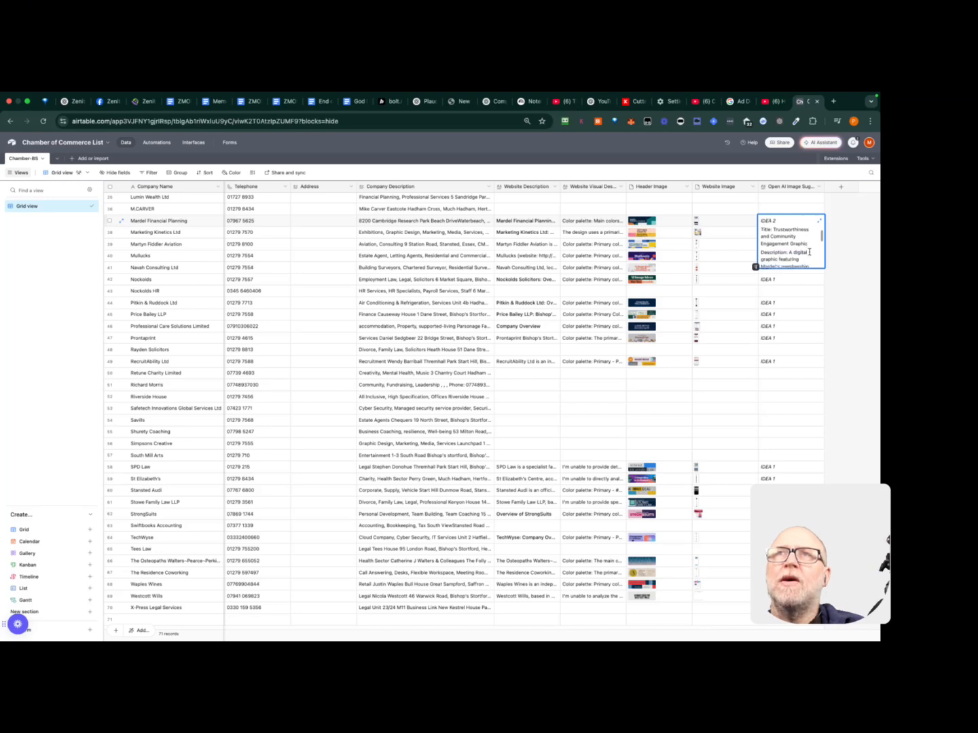
{"action": "scroll", "coordinate": [809, 251], "scroll_direction": "down", "scroll_amount": 2}
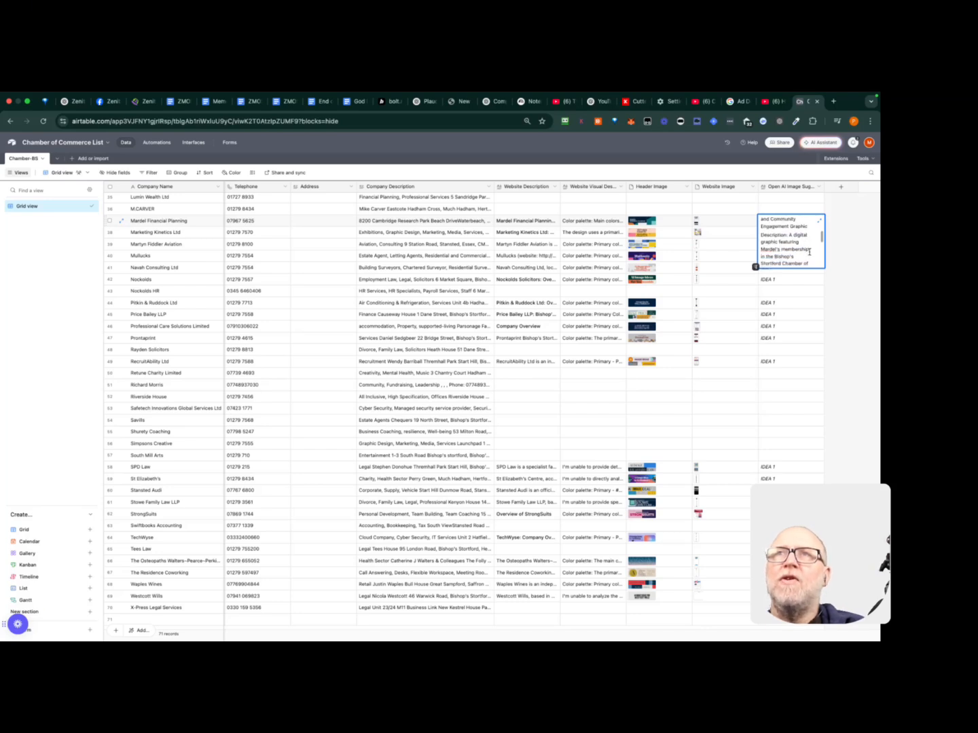
{"action": "scroll", "coordinate": [810, 260], "scroll_direction": "down", "scroll_amount": 4}
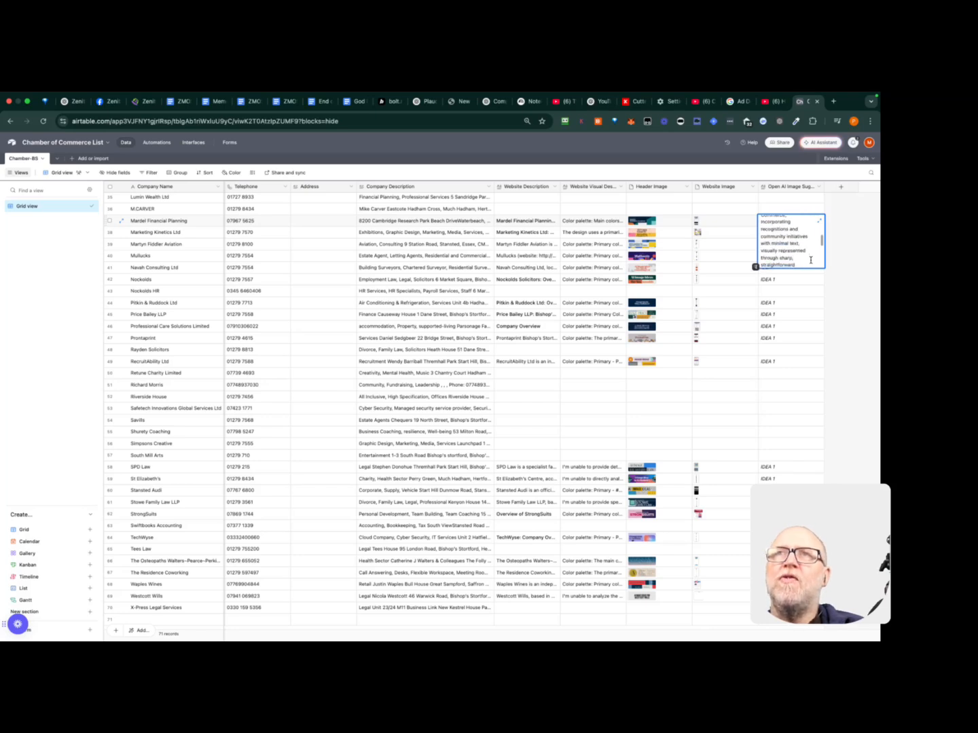
{"action": "scroll", "coordinate": [810, 260], "scroll_direction": "down", "scroll_amount": 1}
{"action": "scroll", "coordinate": [810, 260], "scroll_direction": "down", "scroll_amount": 3}
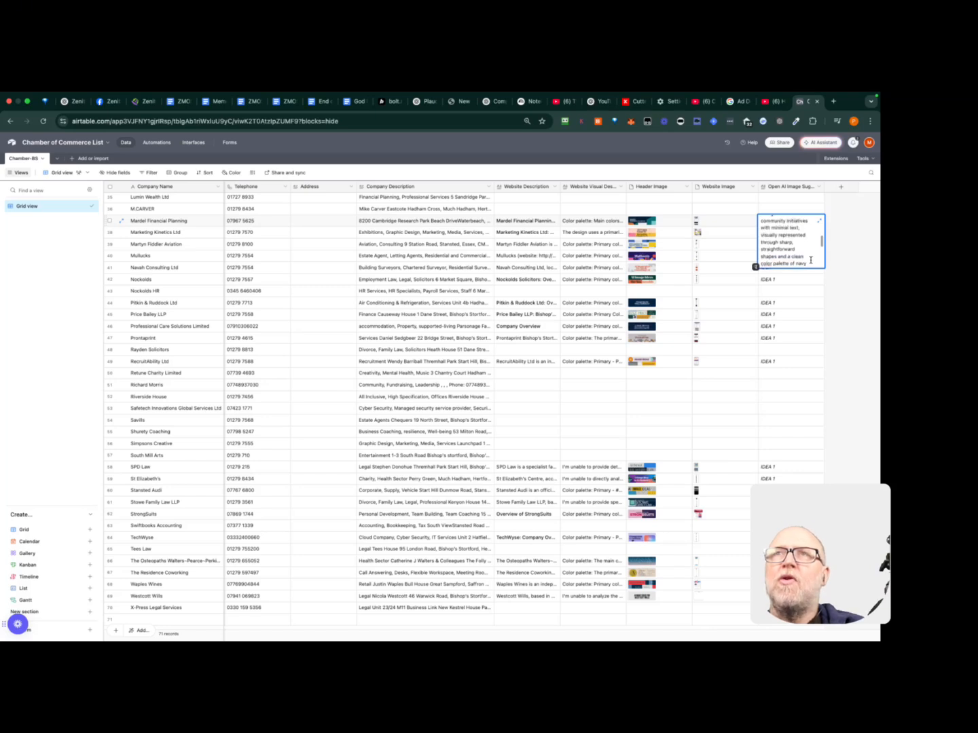
{"action": "scroll", "coordinate": [810, 260], "scroll_direction": "down", "scroll_amount": 3}
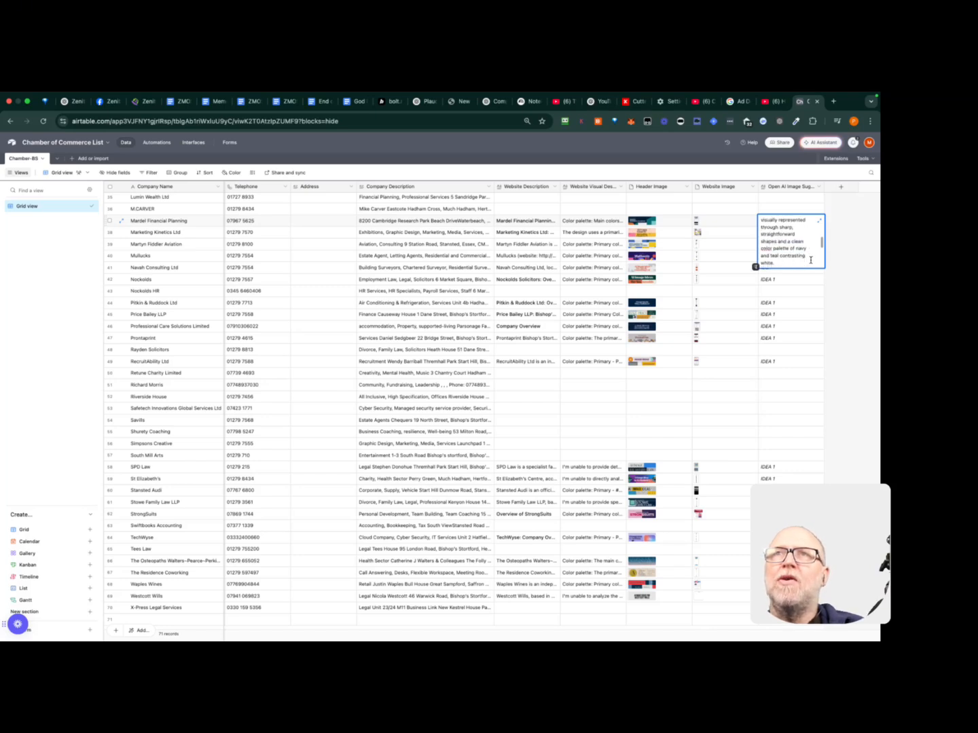
{"action": "scroll", "coordinate": [810, 260], "scroll_direction": "down", "scroll_amount": 3}
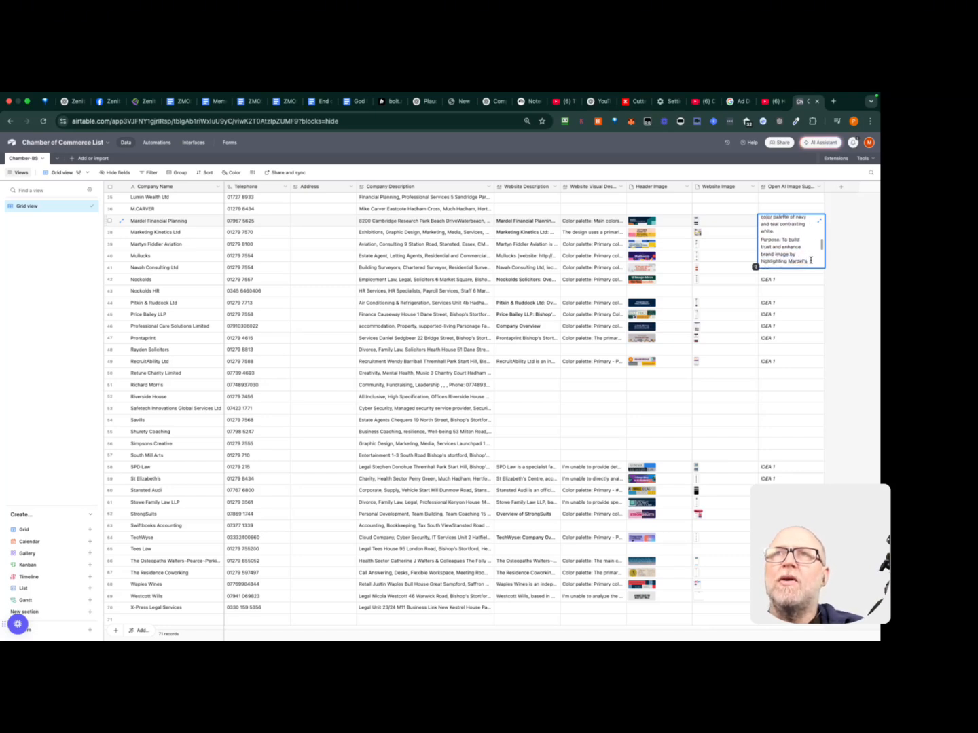
{"action": "scroll", "coordinate": [812, 258], "scroll_direction": "down", "scroll_amount": 4}
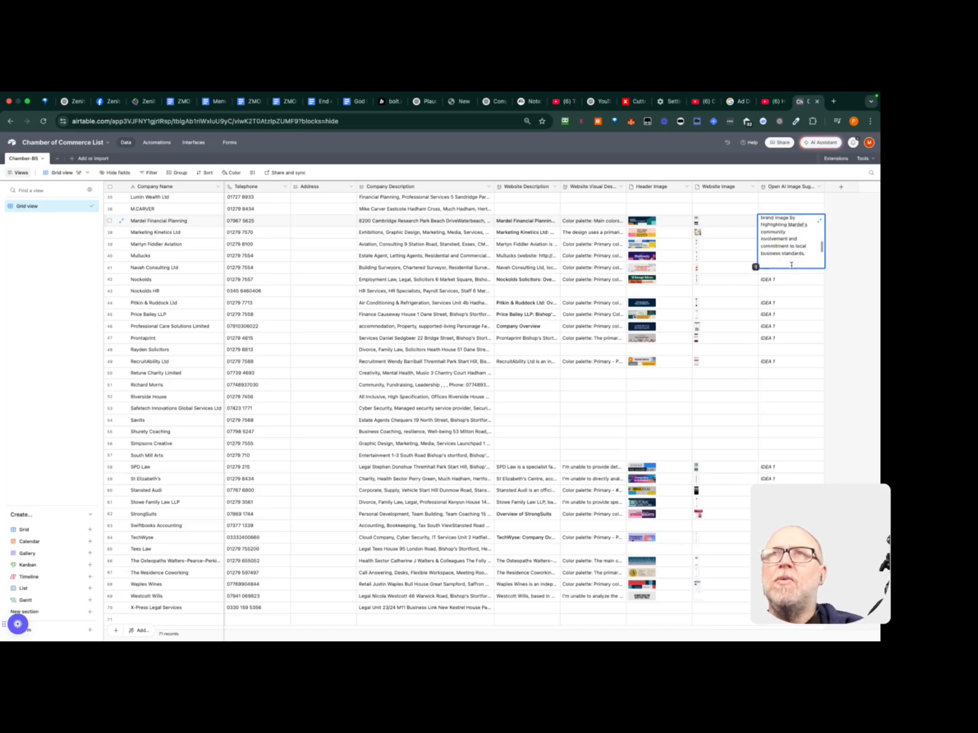
{"action": "left_click", "coordinate": [851, 306]}
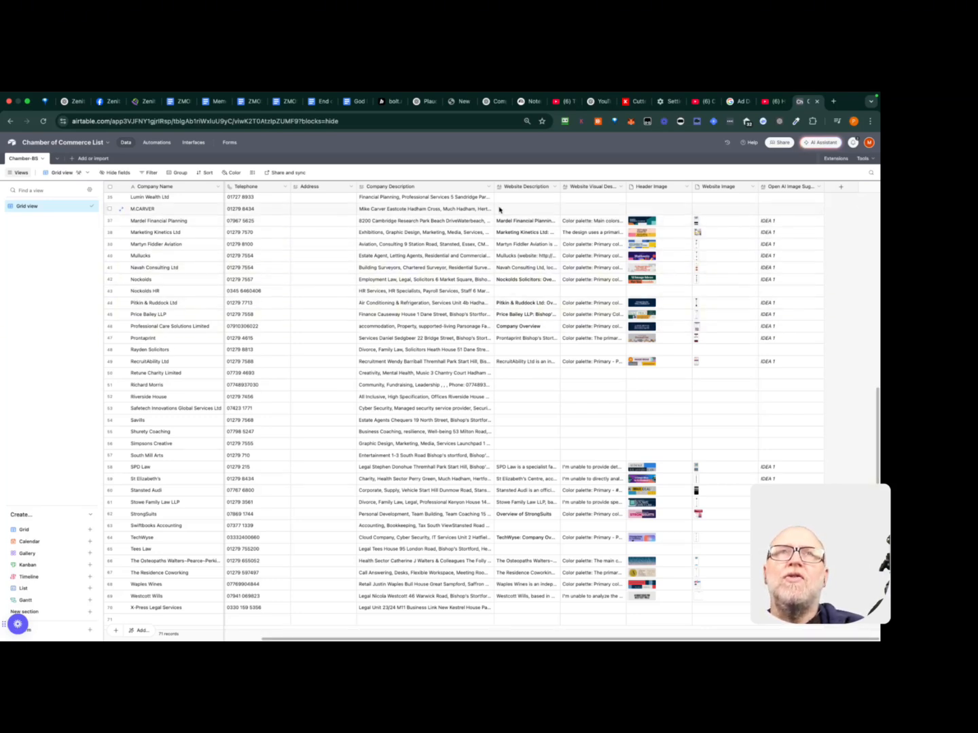
Look over the company records in the grid, checking the description, header image, website image and image suggestion columns
{"action": "scroll", "coordinate": [324, 284], "scroll_direction": "up", "scroll_amount": 10}
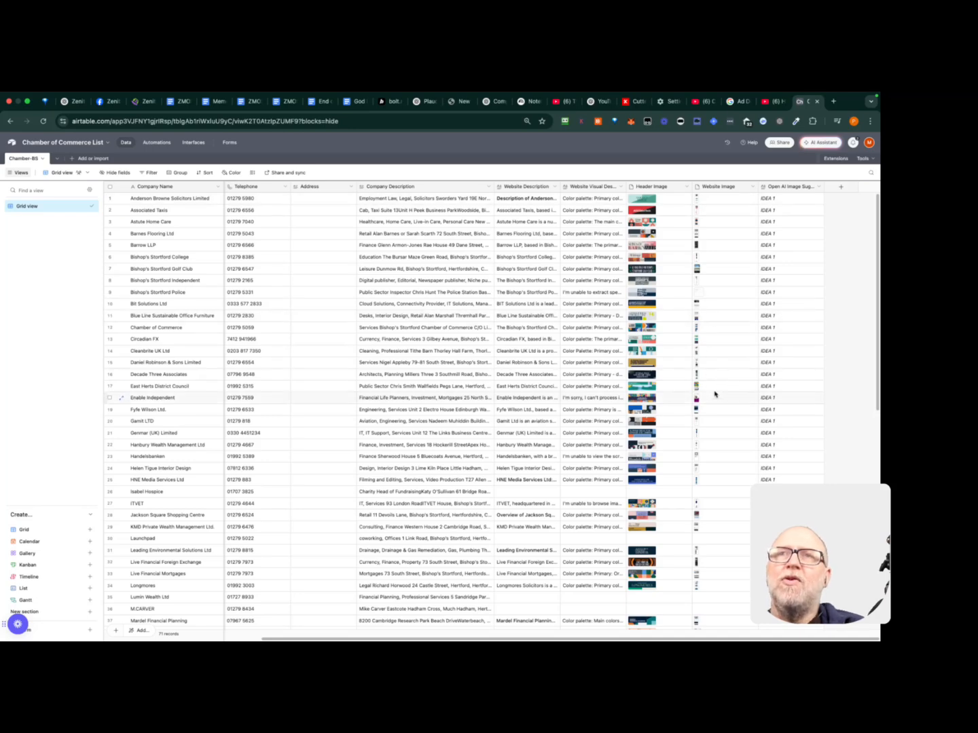
{"action": "scroll", "coordinate": [721, 442], "scroll_direction": "down", "scroll_amount": 4}
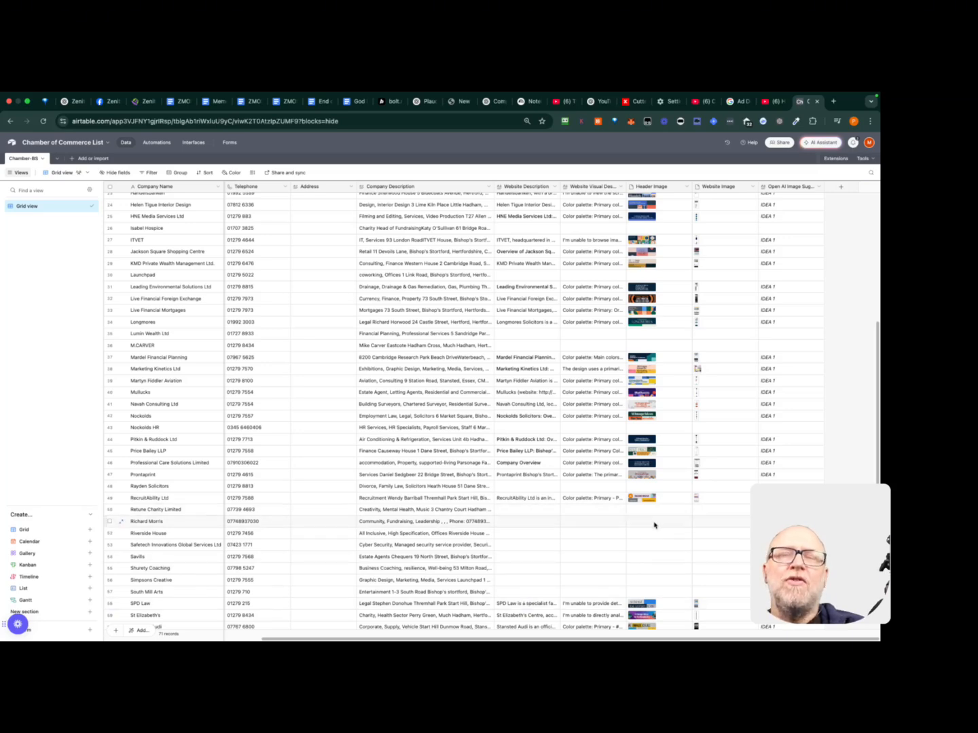
{"action": "scroll", "coordinate": [654, 525], "scroll_direction": "down", "scroll_amount": 2}
{"action": "scroll", "coordinate": [678, 475], "scroll_direction": "up", "scroll_amount": 10}
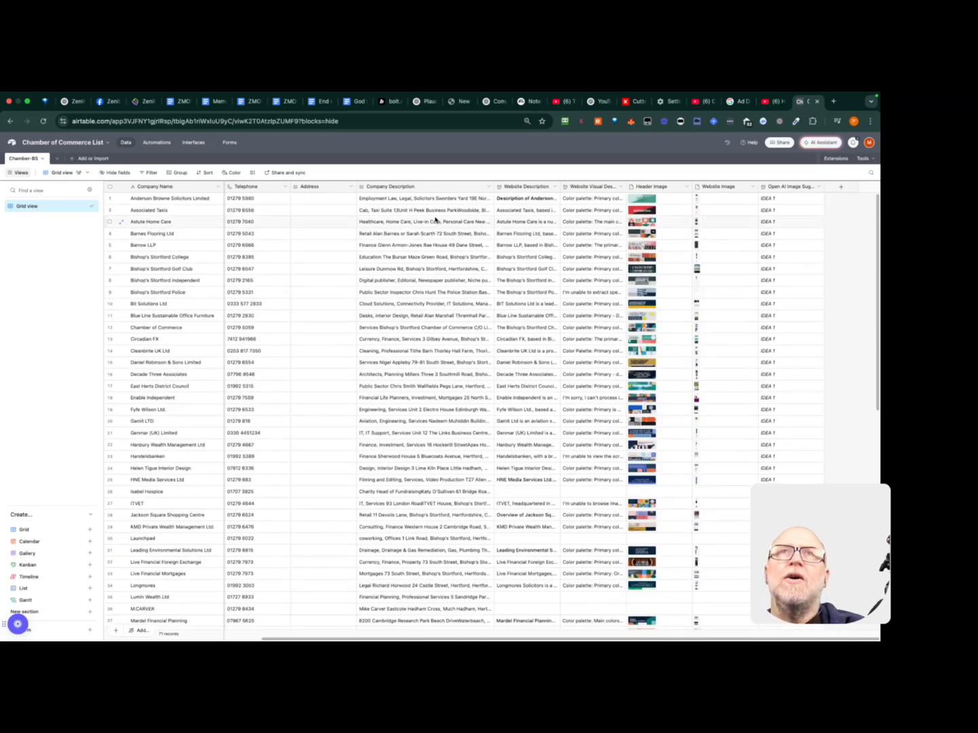
Open the Chamber of Commerce AI Image Creator Suggestions interface and review the Barnes Flooring Ltd record's header, image ideas and website image
{"action": "left_click", "coordinate": [11, 143]}
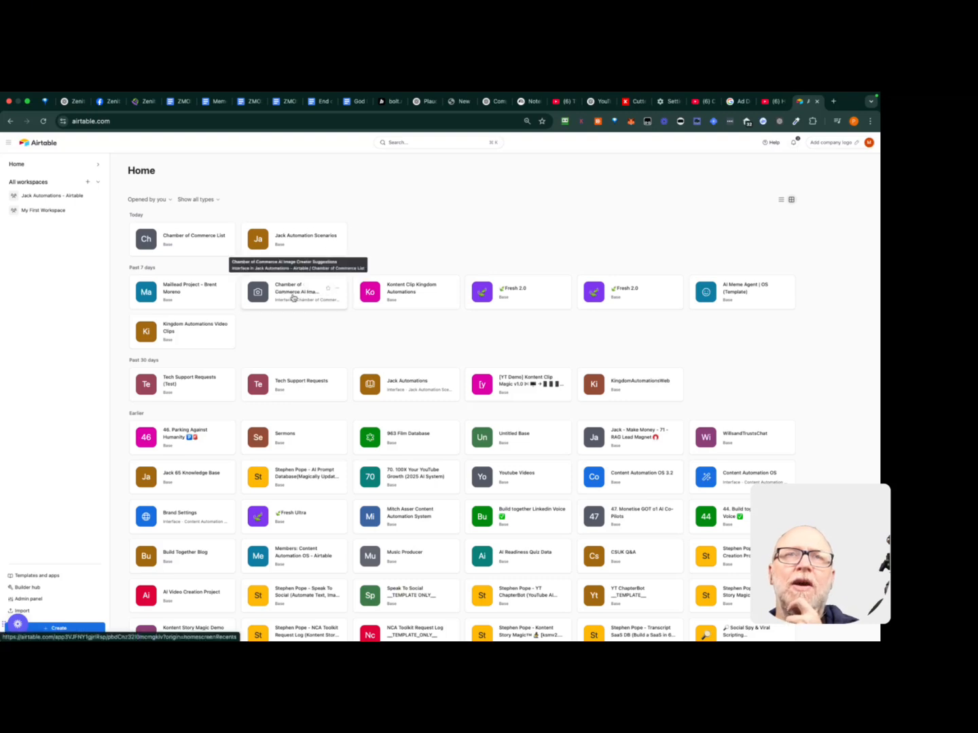
{"action": "left_click", "coordinate": [293, 298]}
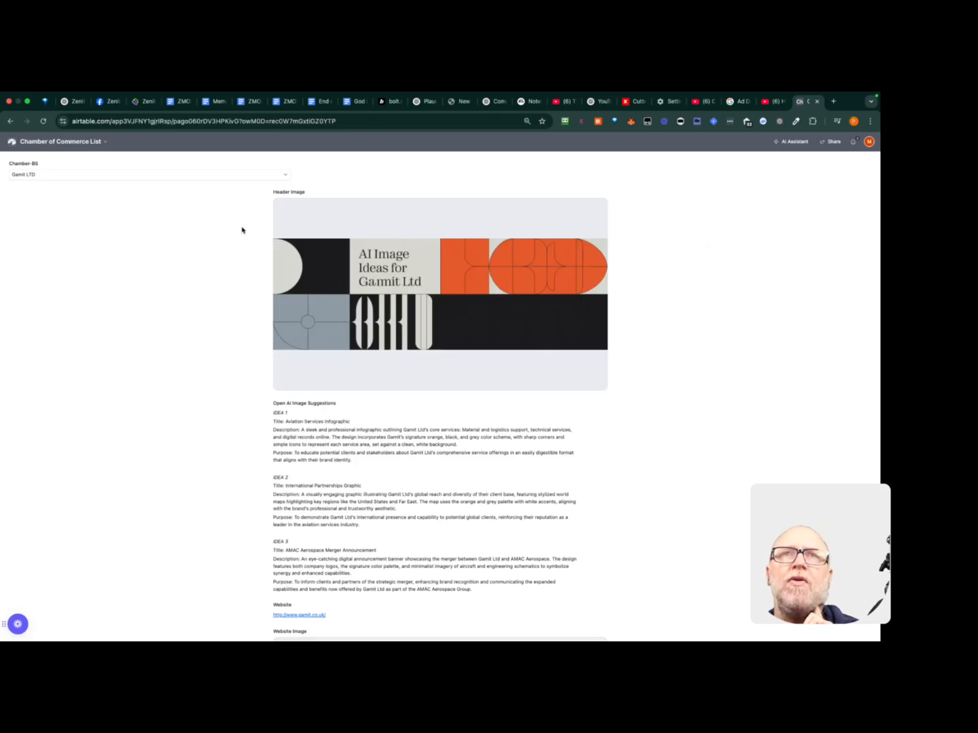
{"action": "left_click", "coordinate": [219, 175]}
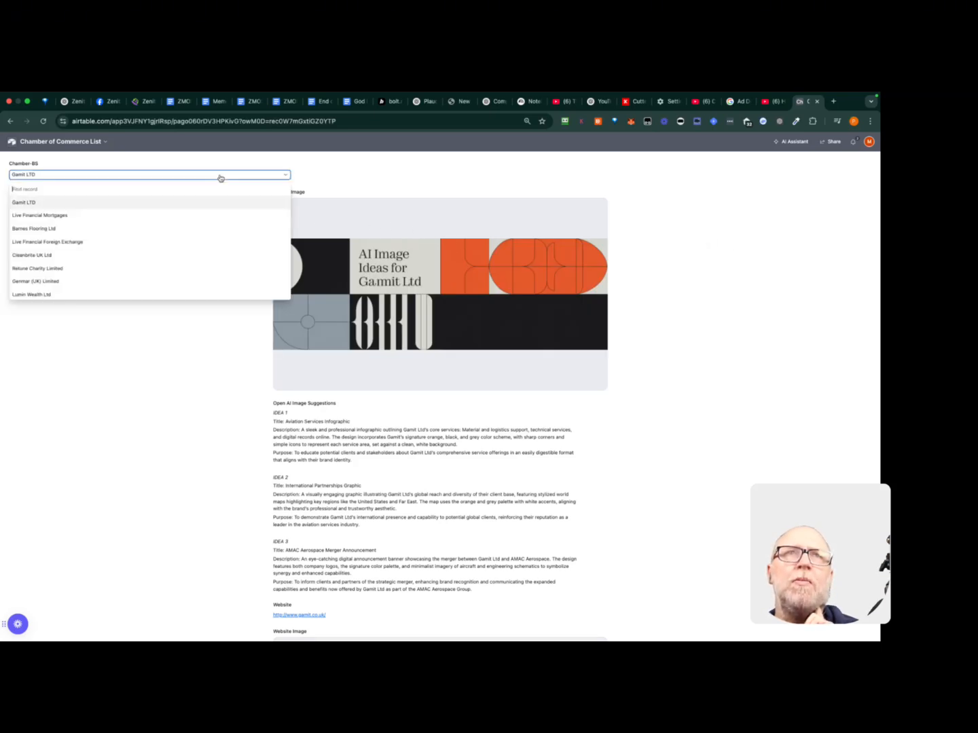
{"action": "left_click", "coordinate": [52, 228]}
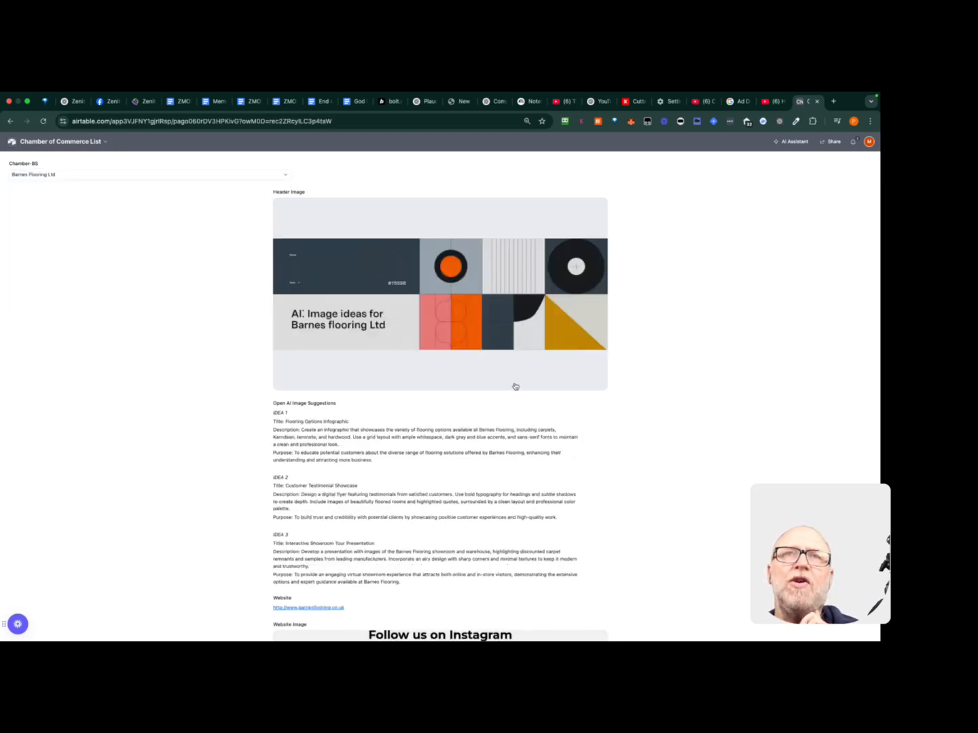
{"action": "scroll", "coordinate": [375, 442], "scroll_direction": "down", "scroll_amount": 5}
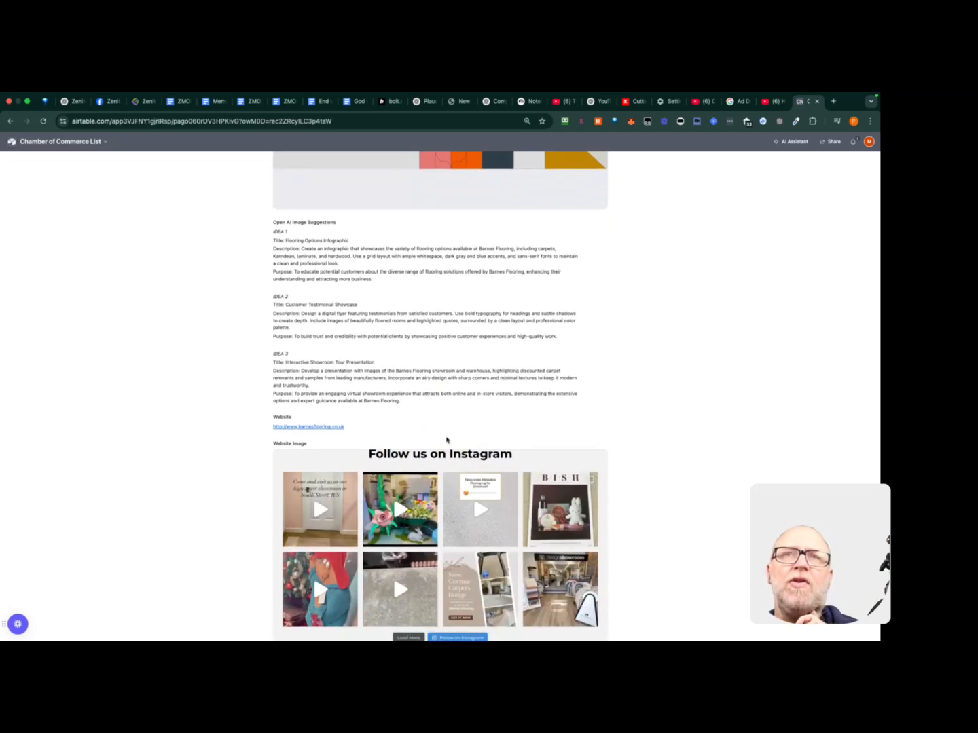
Read the website image and visual description of Barnes Flooring Ltd, and switch the interface to the Martyn Fiddler Aviation record
{"action": "scroll", "coordinate": [478, 466], "scroll_direction": "down", "scroll_amount": 3}
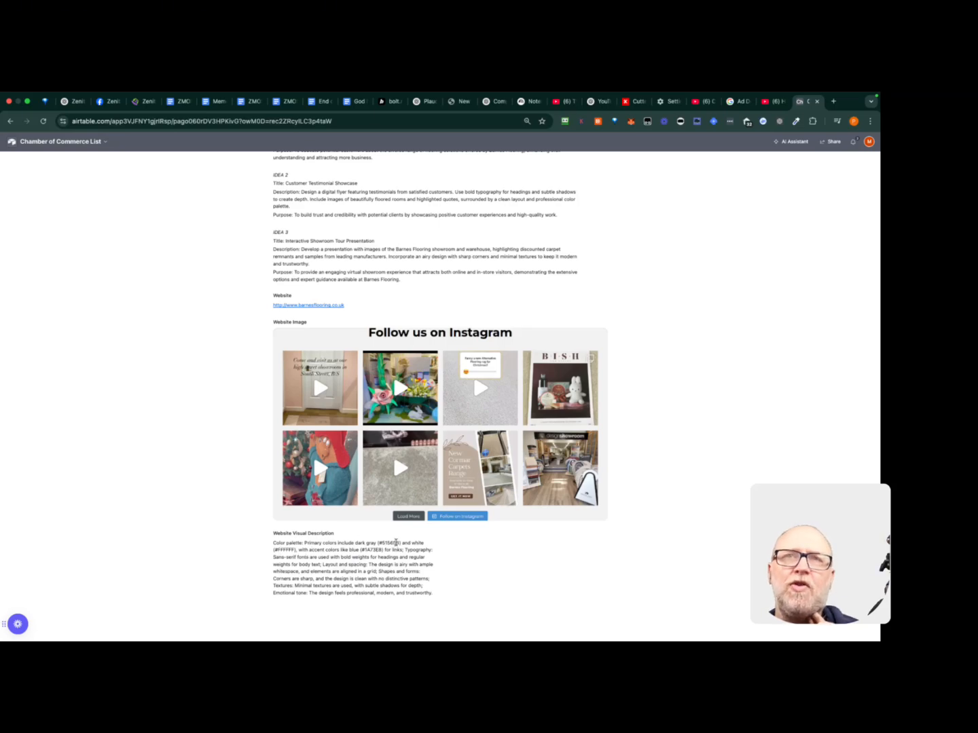
{"action": "scroll", "coordinate": [312, 547], "scroll_direction": "up", "scroll_amount": 7}
{"action": "left_click", "coordinate": [115, 177]}
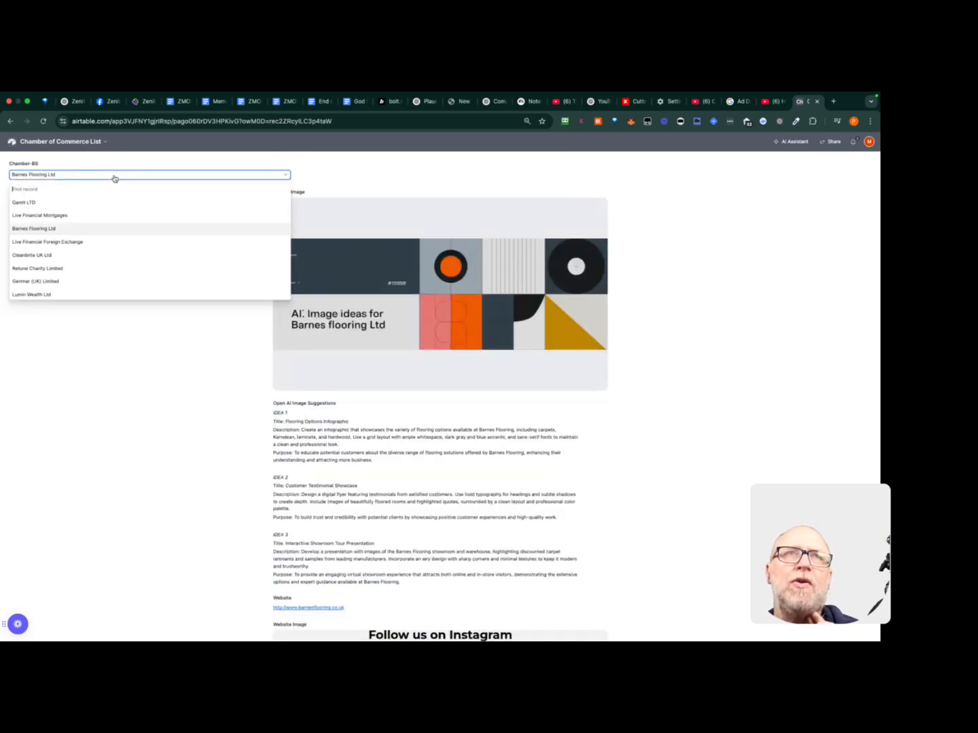
{"action": "scroll", "coordinate": [81, 268], "scroll_direction": "down", "scroll_amount": 2}
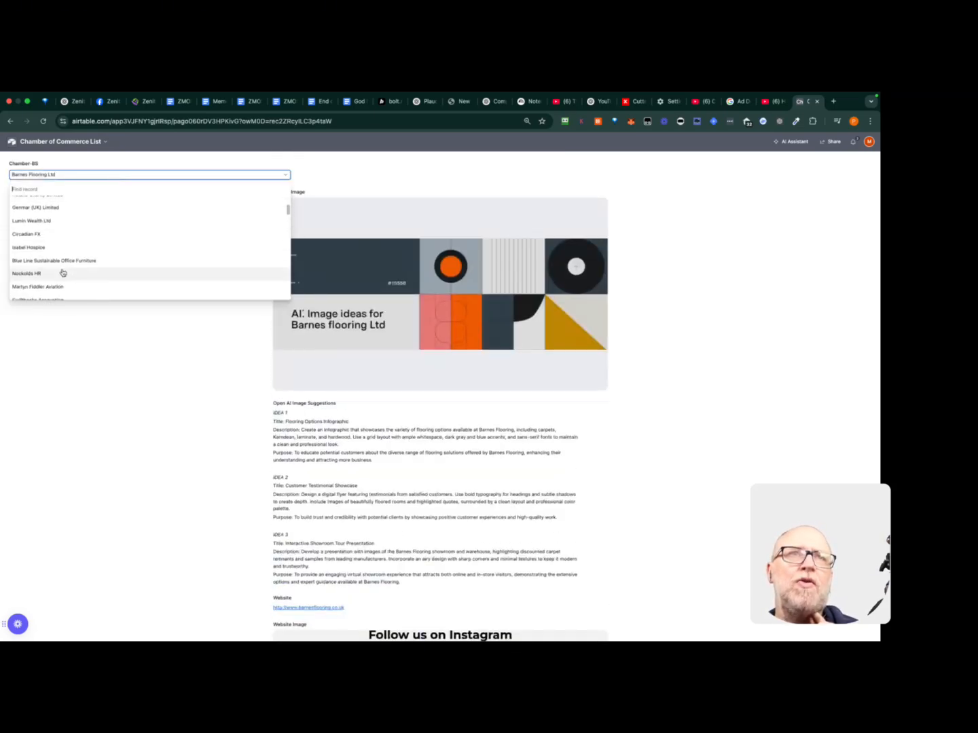
{"action": "left_click", "coordinate": [57, 288]}
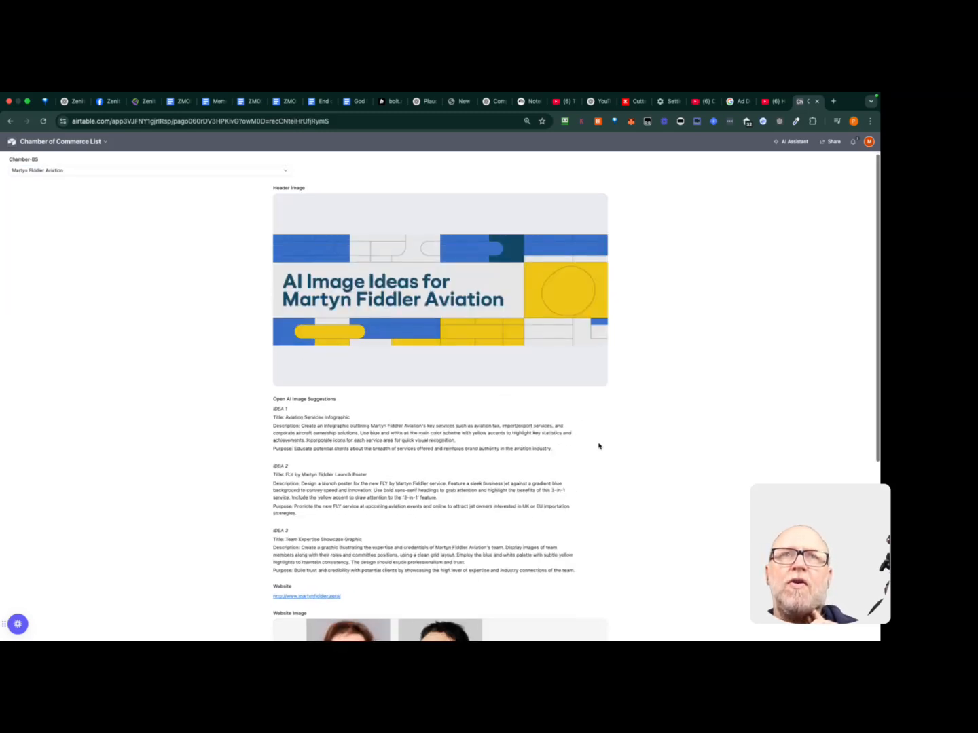
Review Martyn Fiddler Aviation's header image, image ideas, website image and website visual description
{"action": "scroll", "coordinate": [599, 447], "scroll_direction": "down", "scroll_amount": 5}
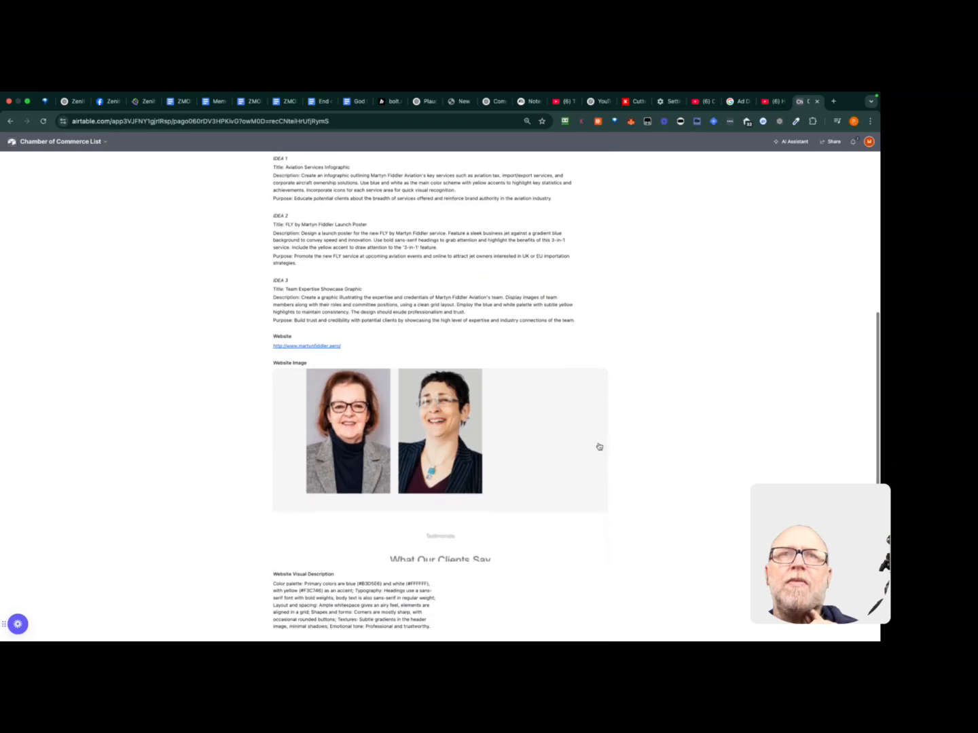
{"action": "scroll", "coordinate": [599, 446], "scroll_direction": "down", "scroll_amount": 1}
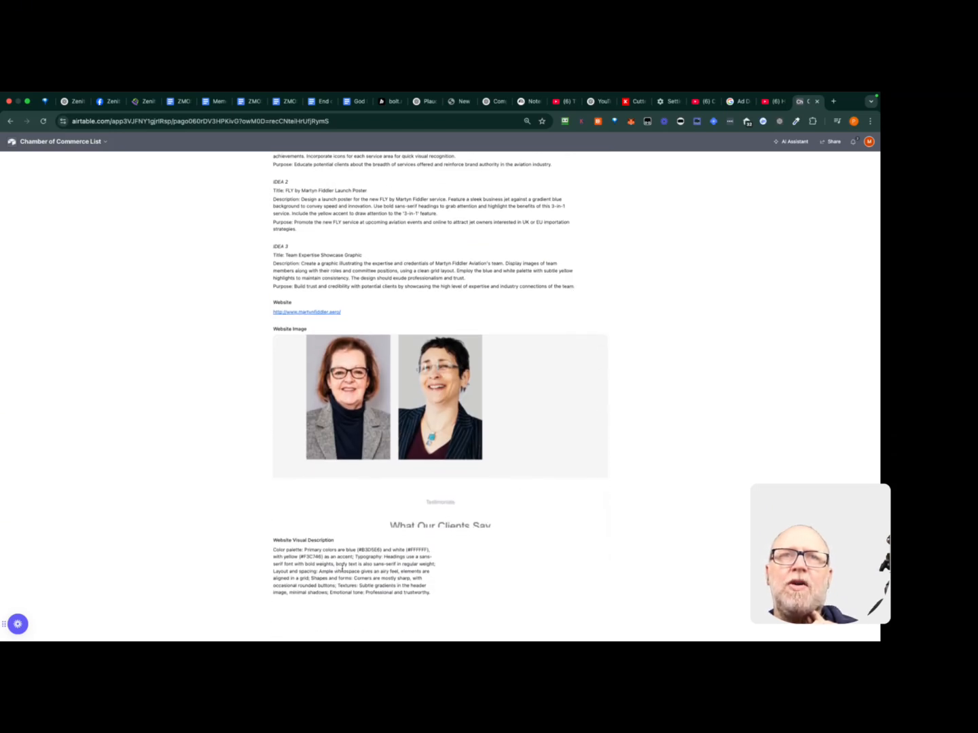
{"action": "scroll", "coordinate": [342, 568], "scroll_direction": "up", "scroll_amount": 6}
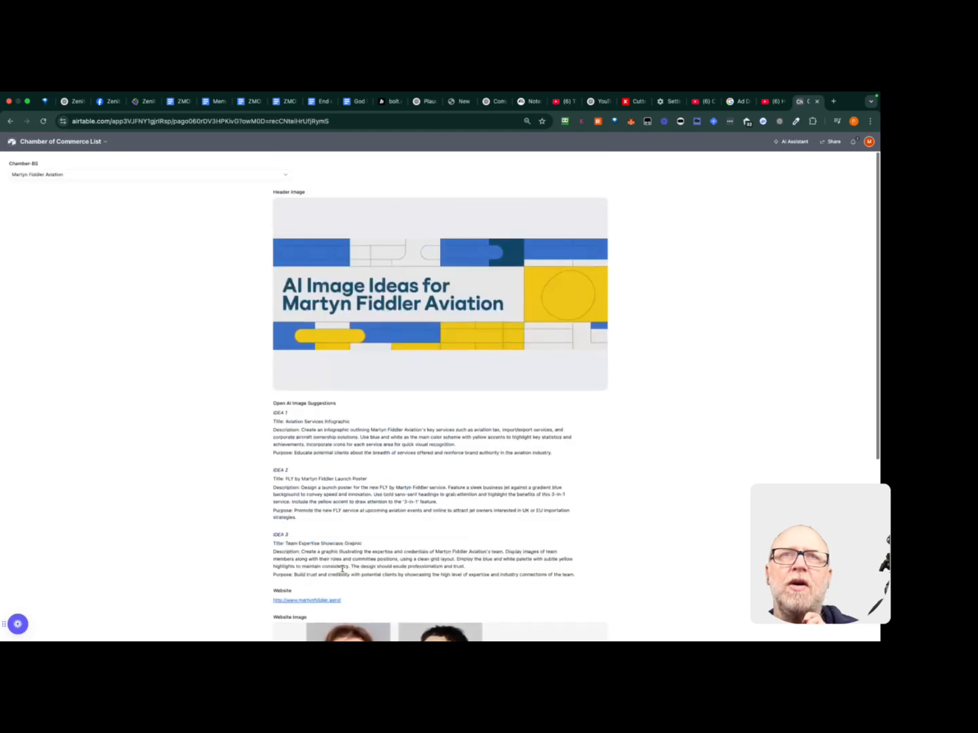
{"action": "left_click", "coordinate": [113, 174]}
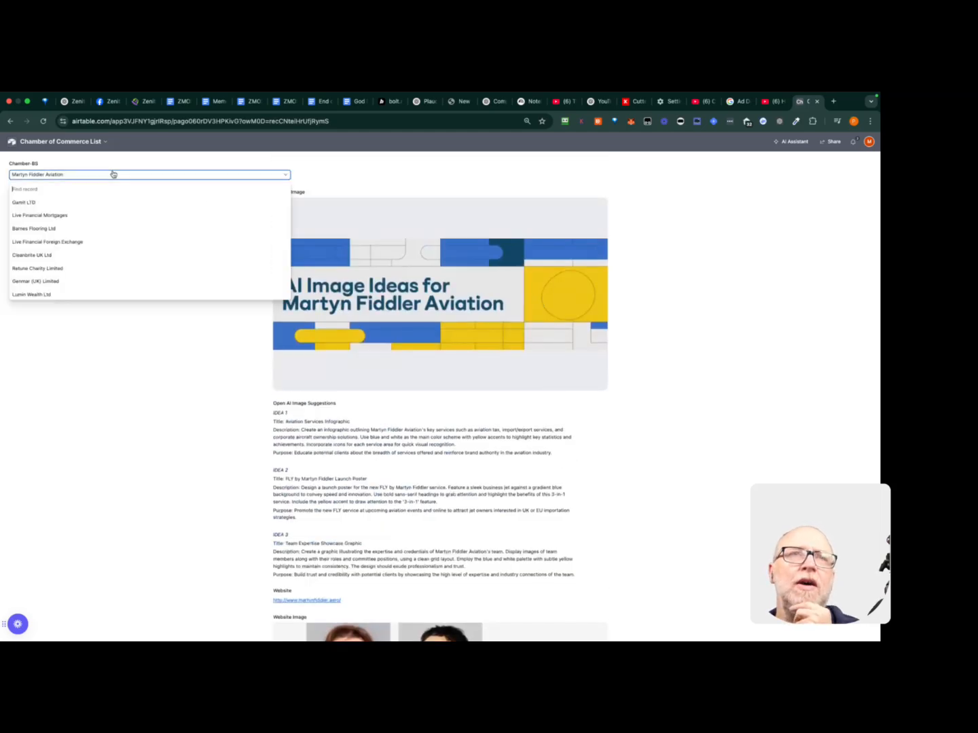
{"action": "left_click", "coordinate": [757, 248]}
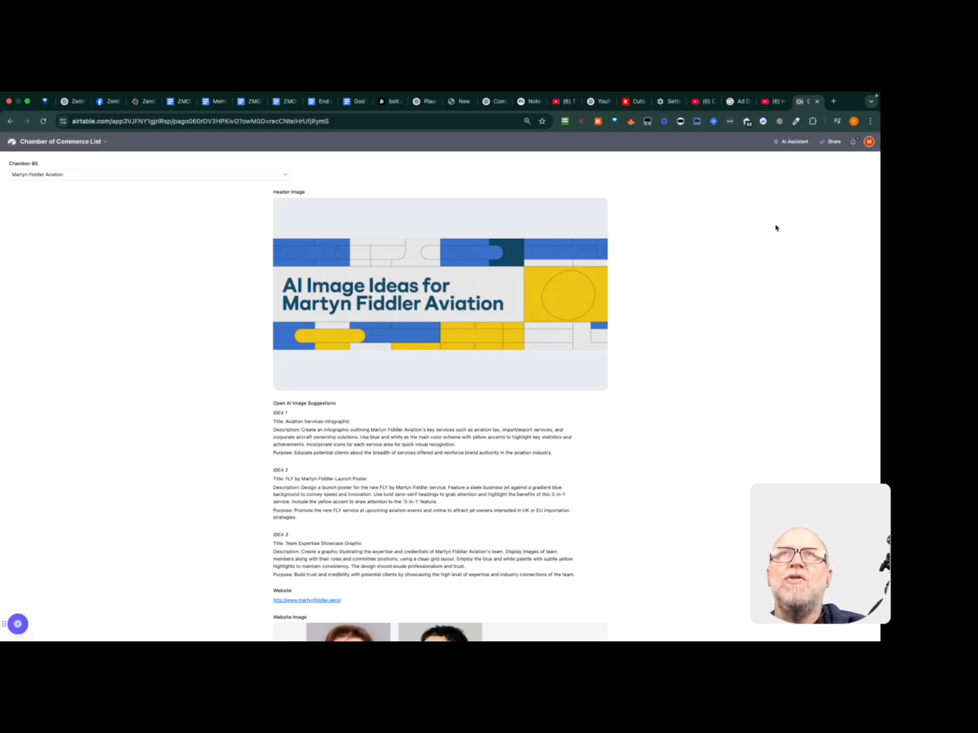
Open make.com in a new browser tab and log in to reach the organization dashboard
{"action": "left_click", "coordinate": [835, 112]}
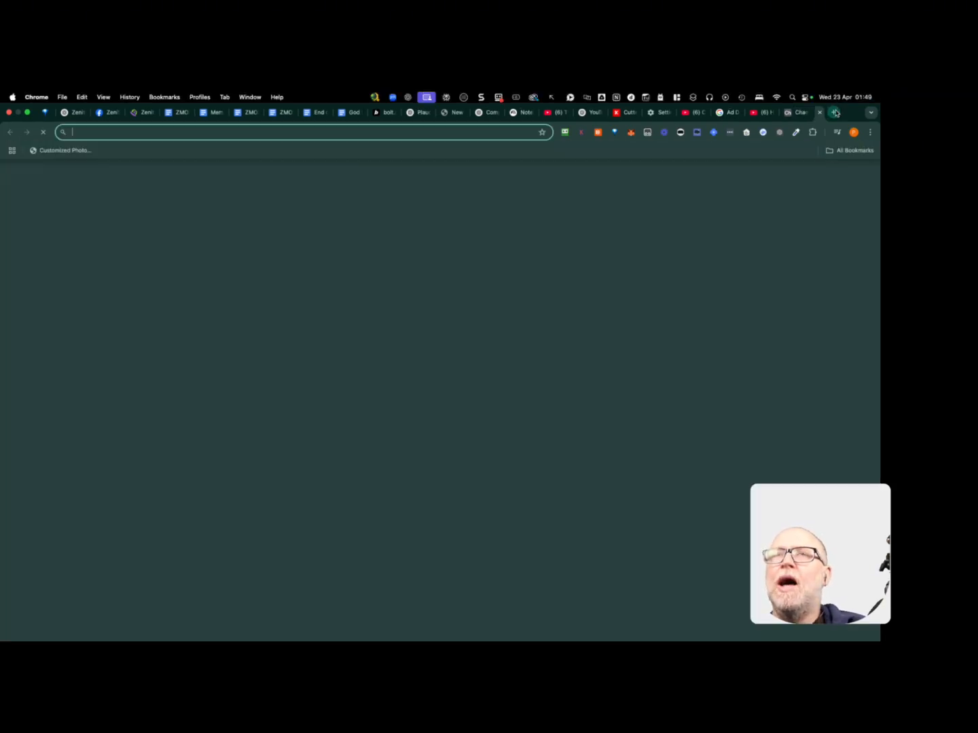
{"action": "type", "text": "make.com"}
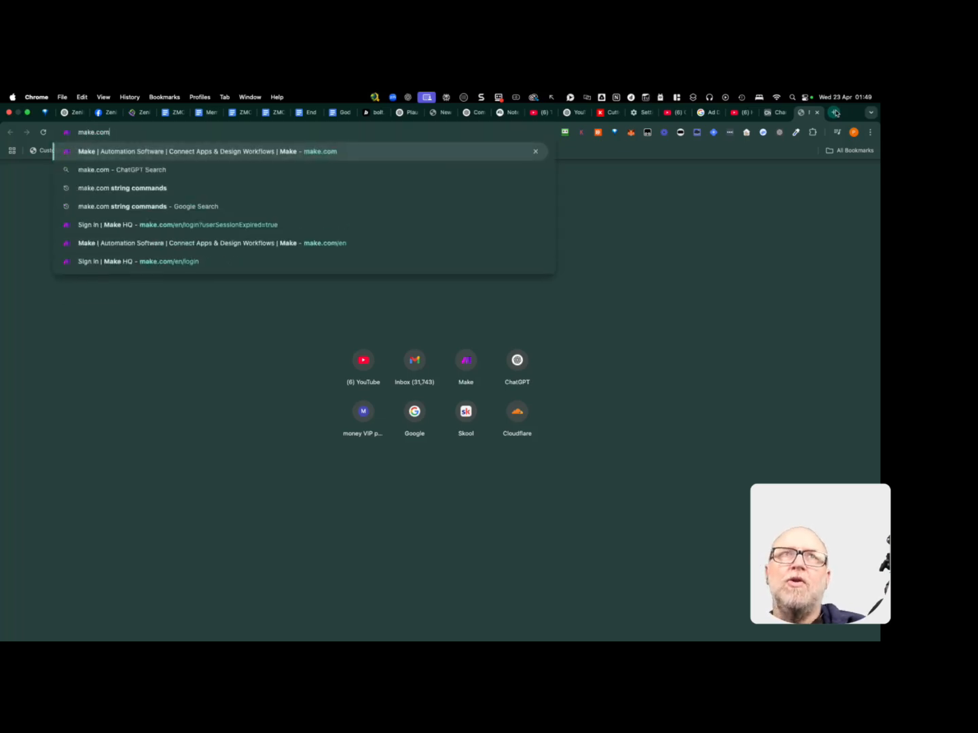
{"action": "key", "text": "Return"}
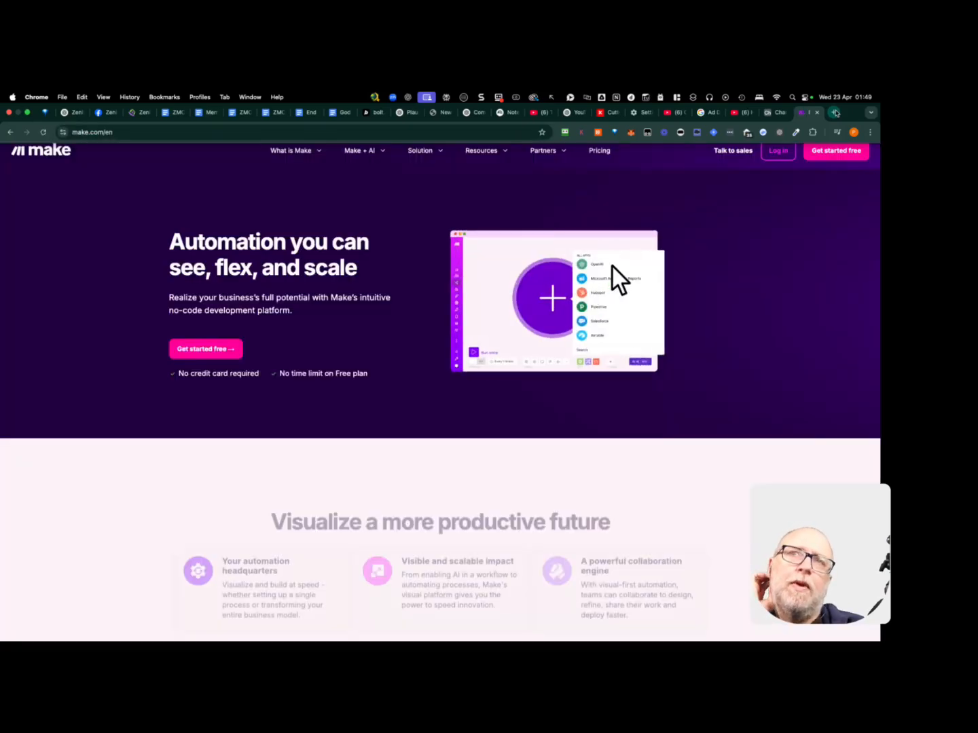
{"action": "left_click", "coordinate": [778, 152]}
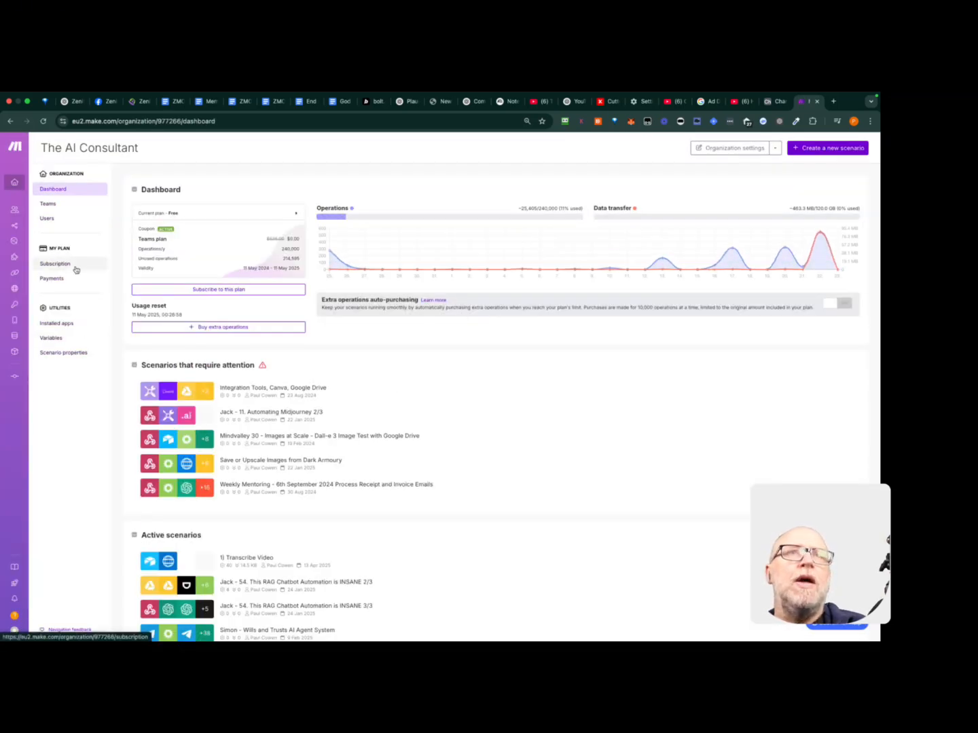
Open the list of all scenarios and sort it from newest to oldest
{"action": "mouse_move", "coordinate": [27, 275]}
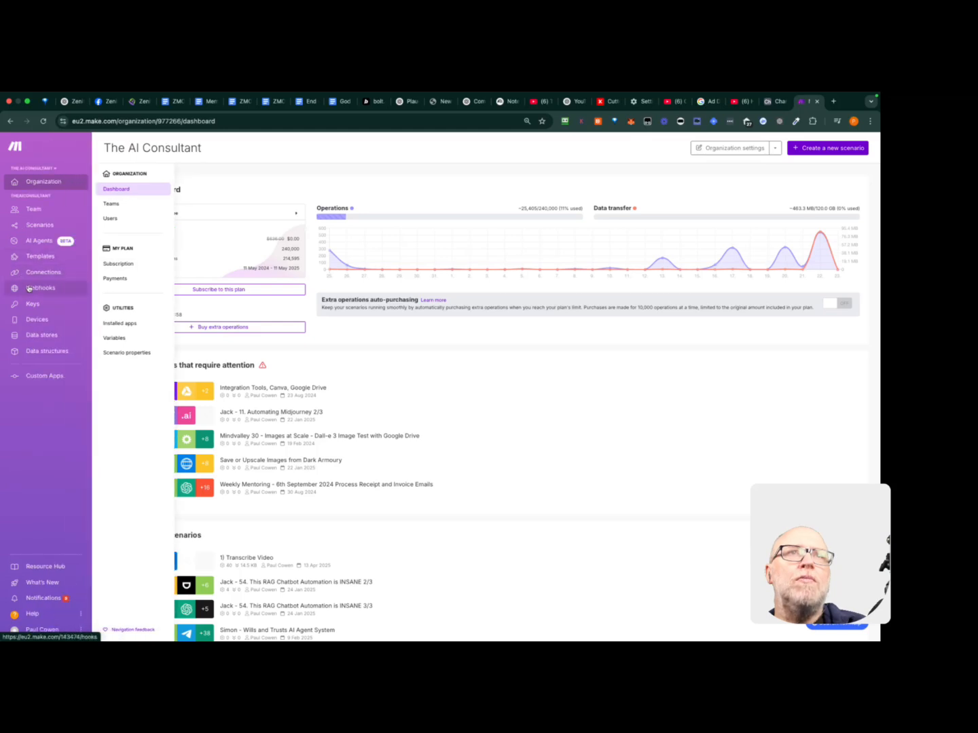
{"action": "left_click", "coordinate": [32, 228]}
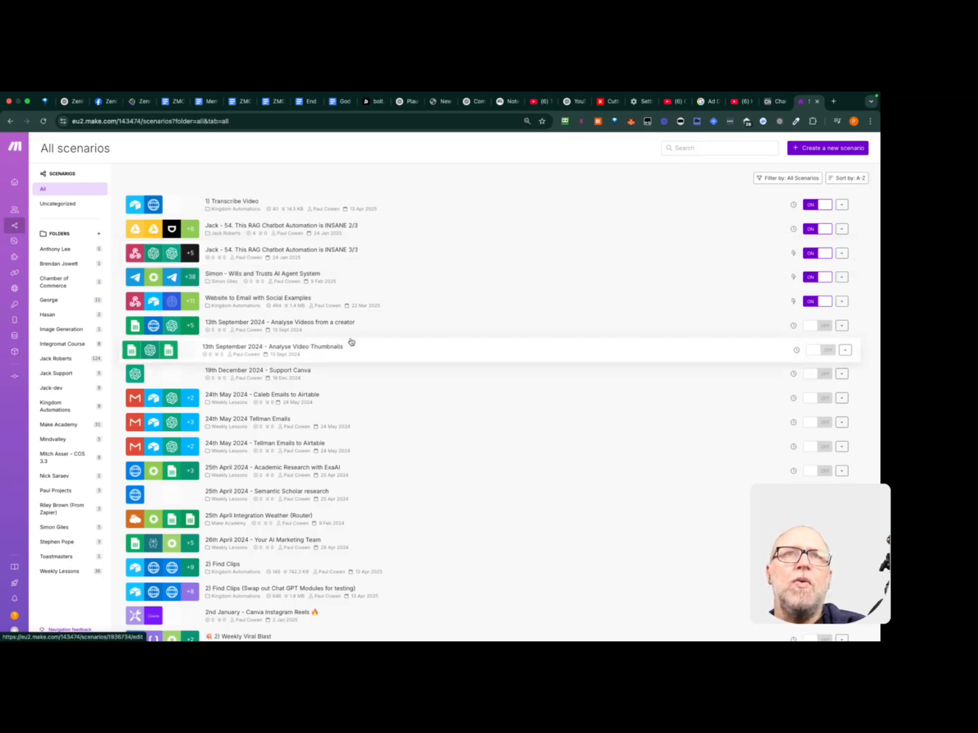
{"action": "scroll", "coordinate": [351, 341], "scroll_direction": "down", "scroll_amount": 20}
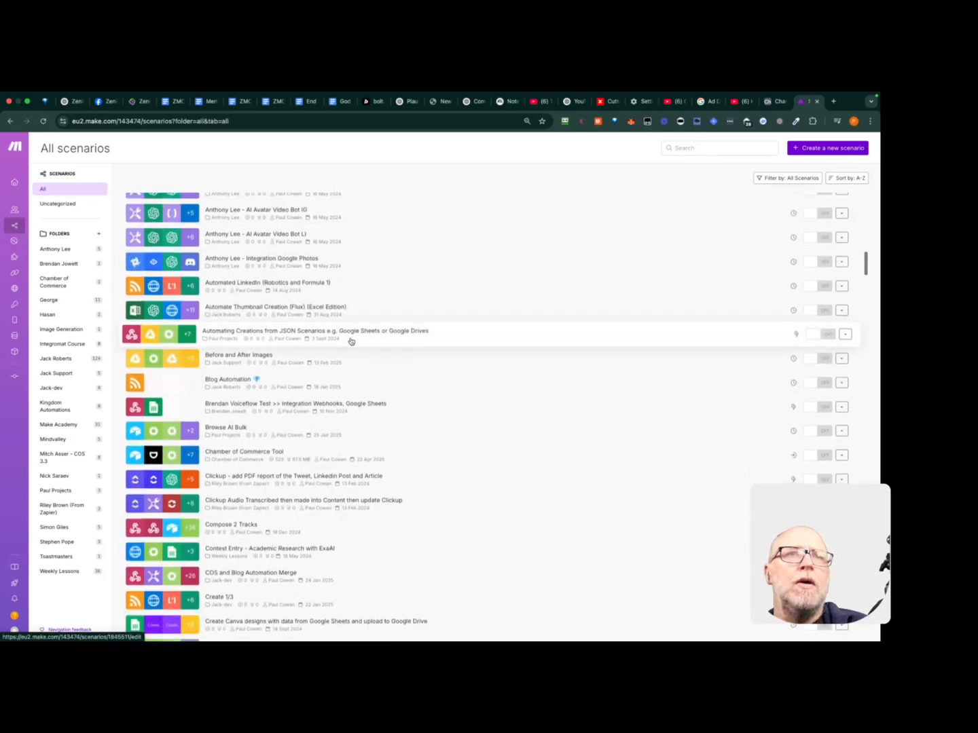
{"action": "scroll", "coordinate": [351, 342], "scroll_direction": "down", "scroll_amount": 20}
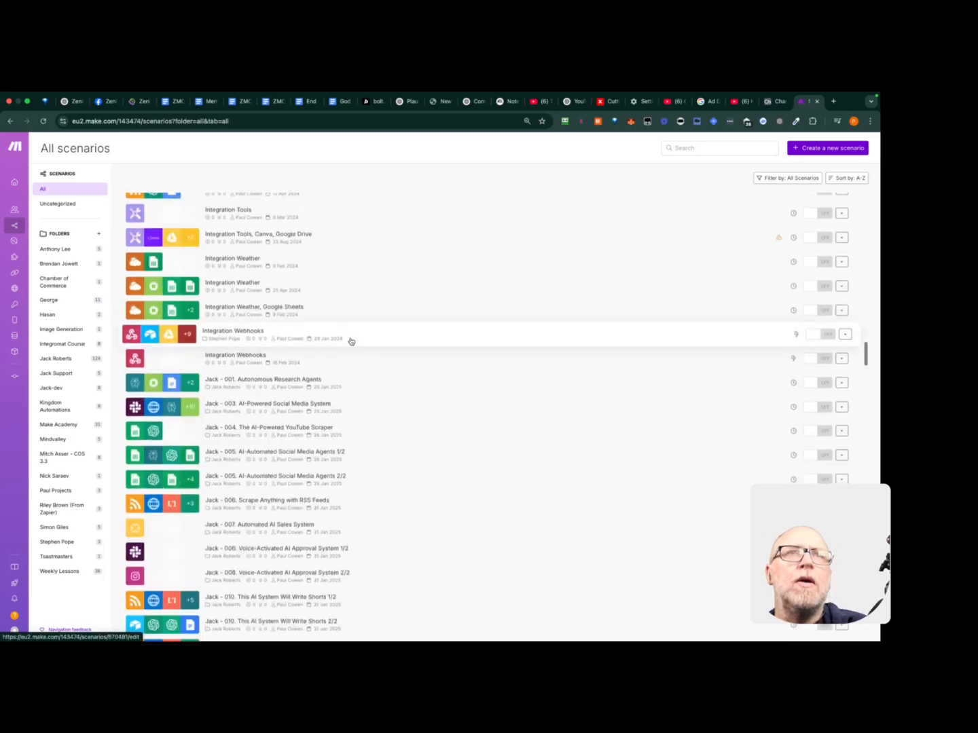
{"action": "scroll", "coordinate": [351, 341], "scroll_direction": "up", "scroll_amount": 20}
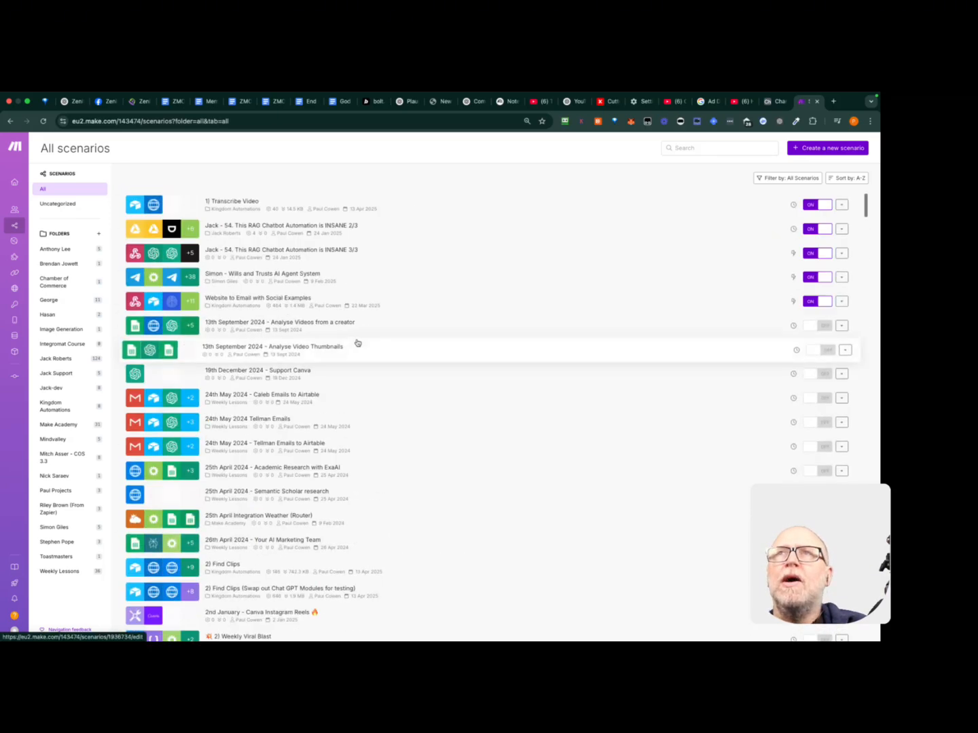
{"action": "left_click", "coordinate": [857, 177]}
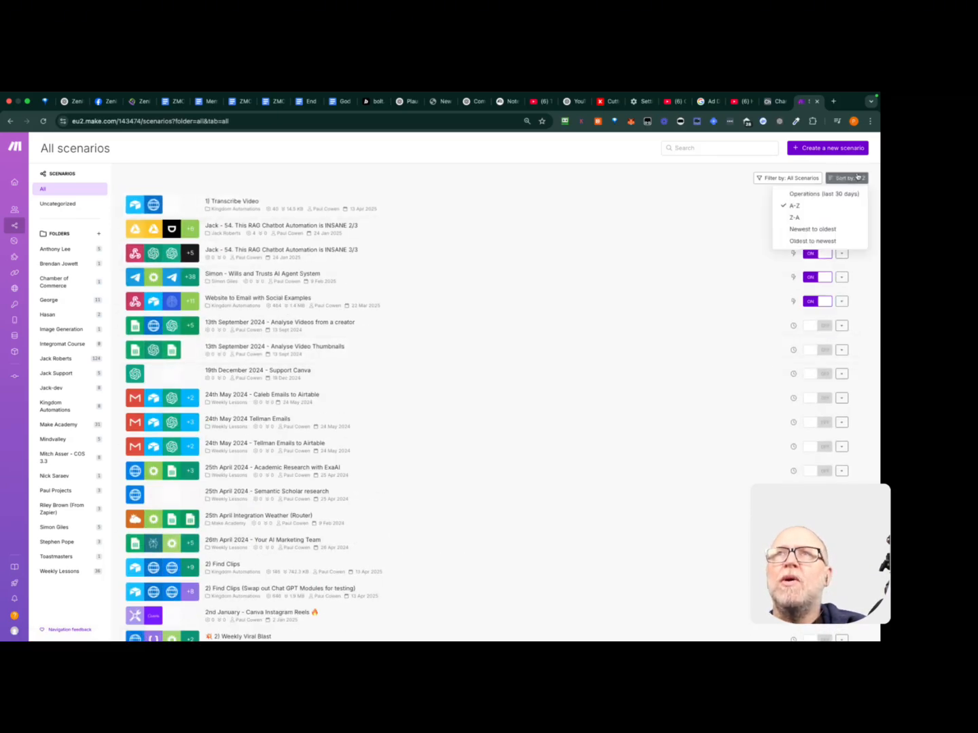
{"action": "left_click", "coordinate": [821, 230]}
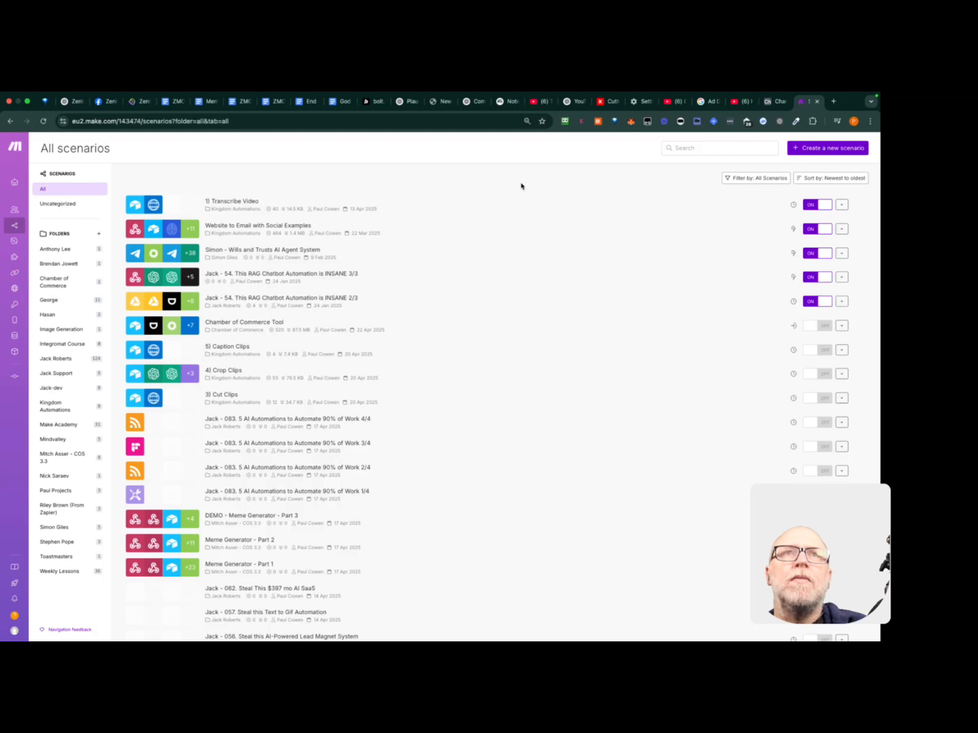
Open the Chamber of Commerce Tool scenario in the editor, showing its Airtable and Dumpling AI modules up close
{"action": "left_click", "coordinate": [244, 324]}
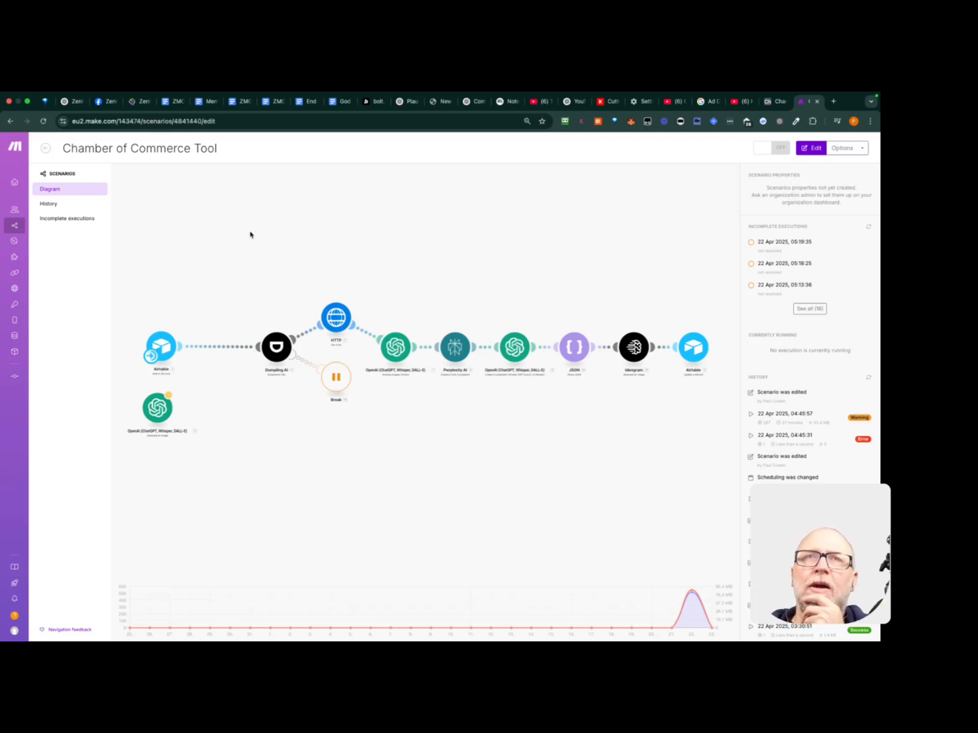
{"action": "left_click", "coordinate": [203, 396]}
{"action": "scroll", "coordinate": [162, 413], "scroll_direction": "up", "scroll_amount": 3}
{"action": "left_click_drag", "start_coordinate": [138, 395], "coordinate": [308, 421]}
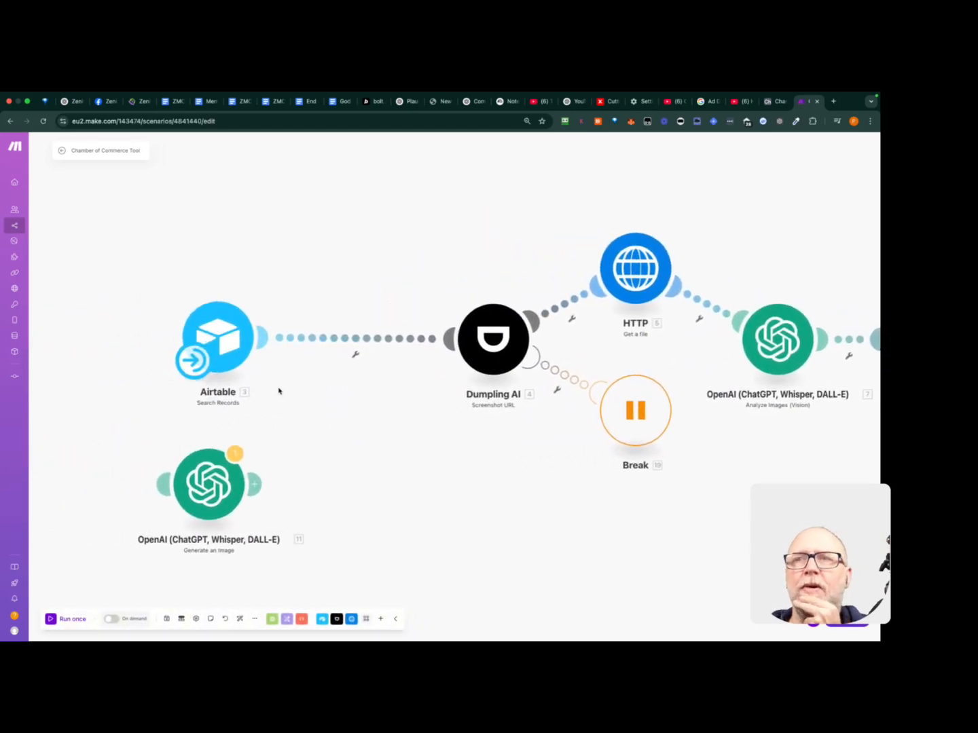
Inspect the Airtable Search Records module's base, table, output fields, formula and limit, and close its settings
{"action": "left_click", "coordinate": [220, 338]}
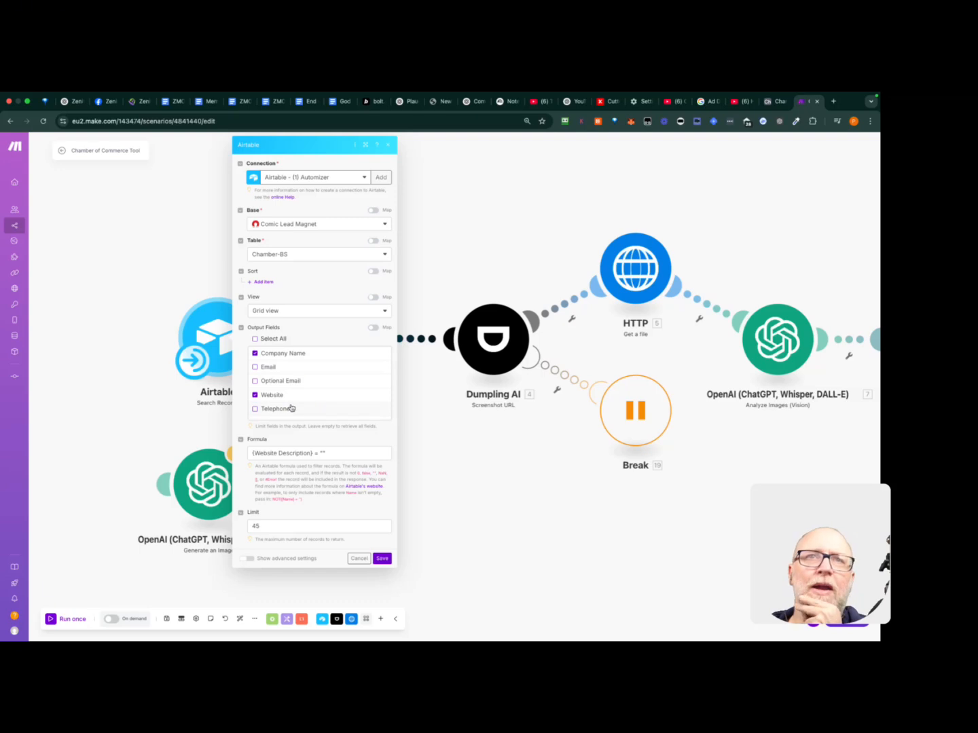
{"action": "left_click", "coordinate": [358, 558]}
Set Auto Scroll to Yes in the Dumpling AI Screenshot URL module and save the module
{"action": "left_click_drag", "start_coordinate": [490, 461], "coordinate": [297, 474]}
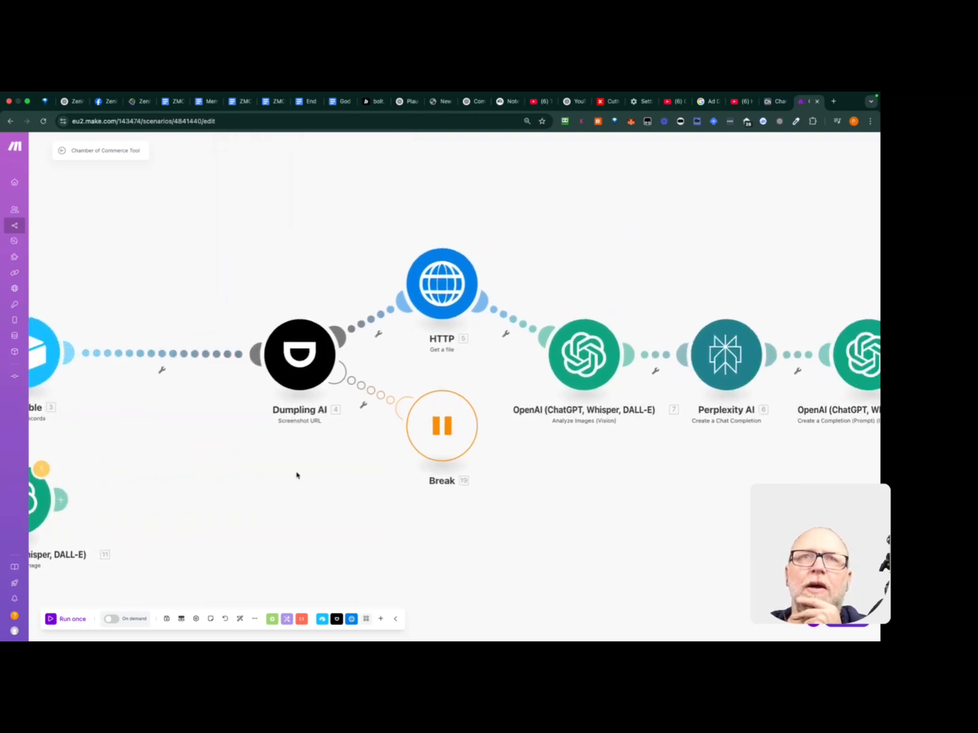
{"action": "left_click", "coordinate": [303, 360]}
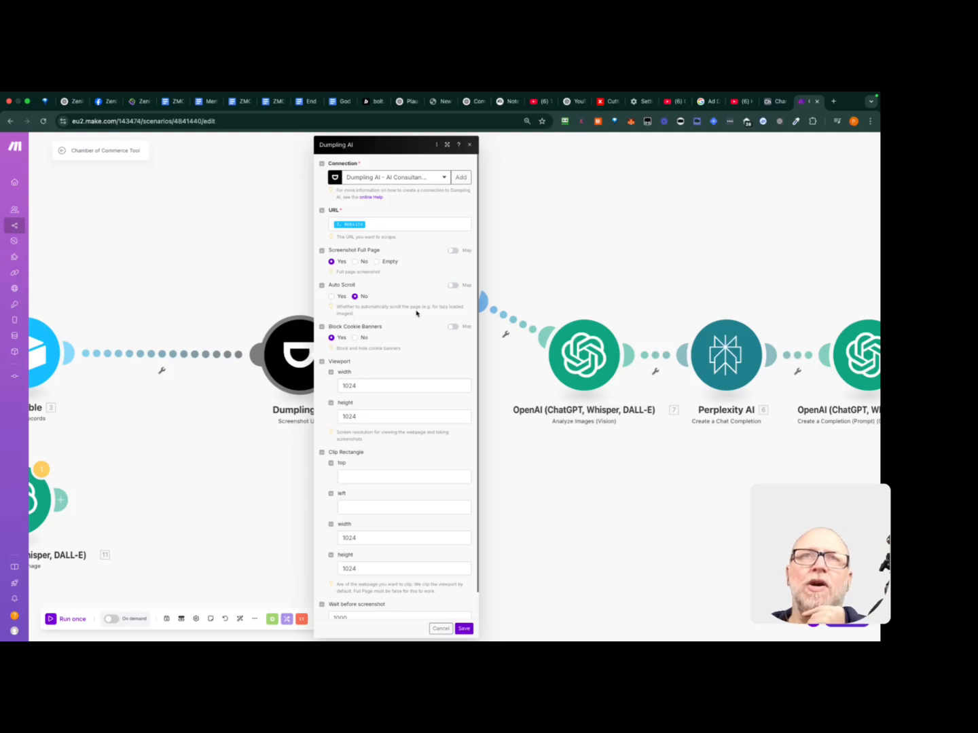
{"action": "left_click", "coordinate": [331, 297]}
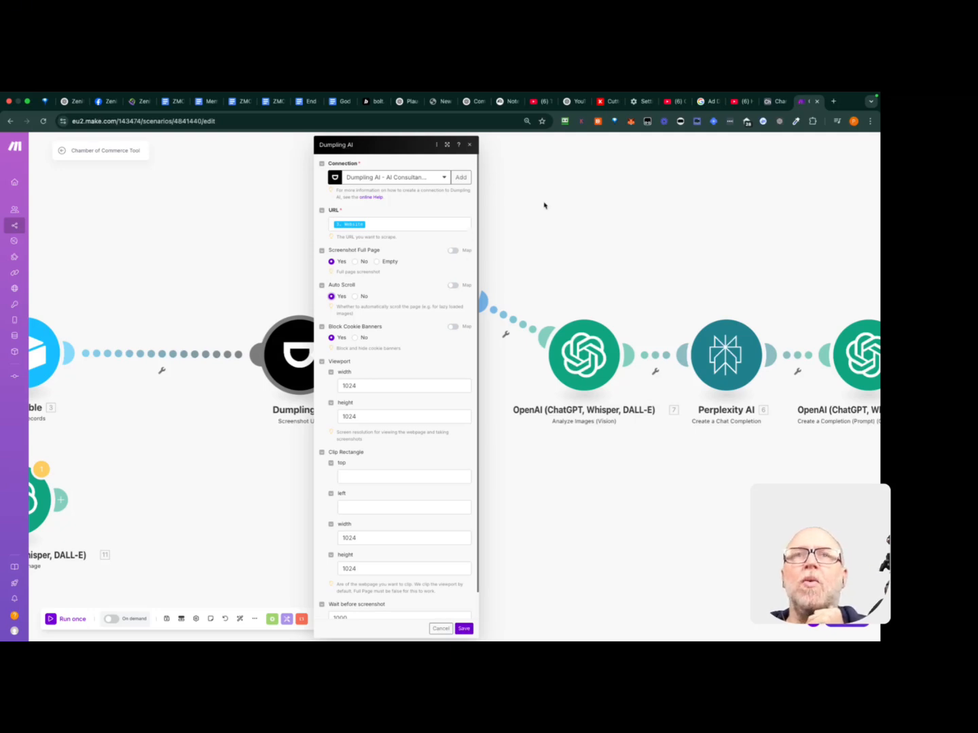
{"action": "left_click", "coordinate": [463, 628]}
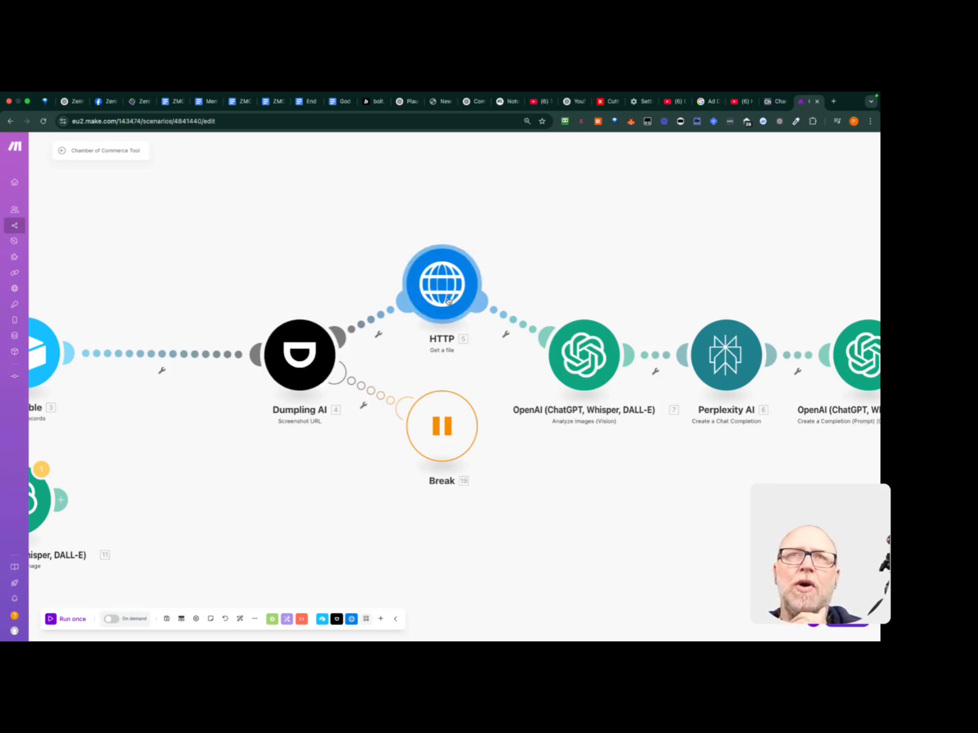
Read the full prompt, image source and model of the OpenAI Analyze Images module, and close its settings
{"action": "left_click_drag", "start_coordinate": [665, 230], "coordinate": [469, 215]}
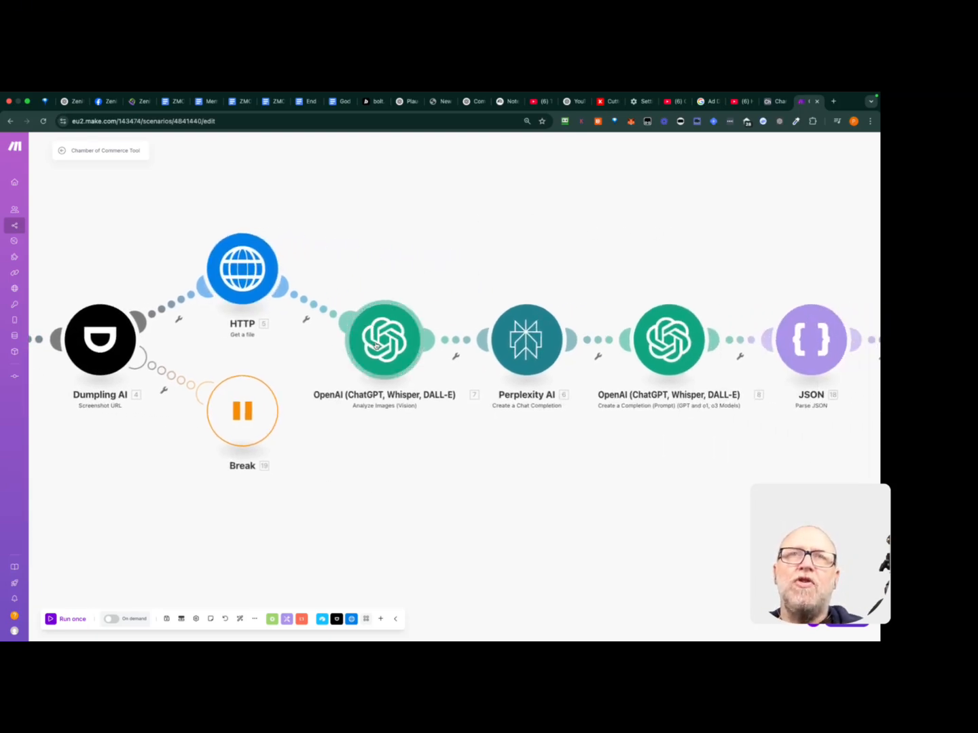
{"action": "left_click", "coordinate": [382, 334]}
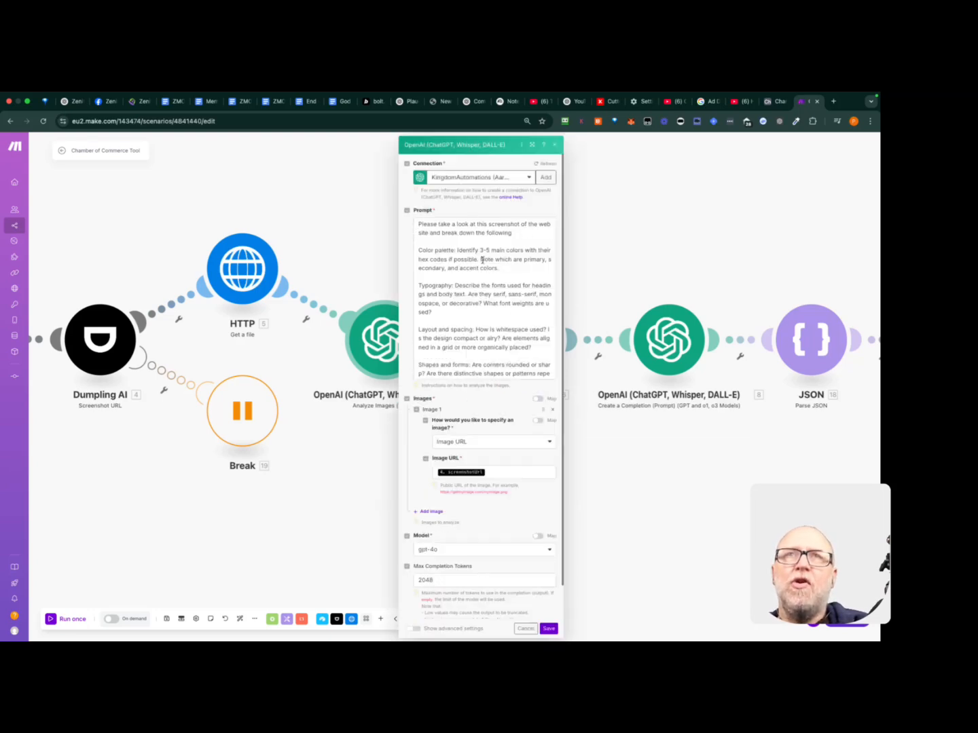
{"action": "scroll", "coordinate": [490, 309], "scroll_direction": "down", "scroll_amount": 1}
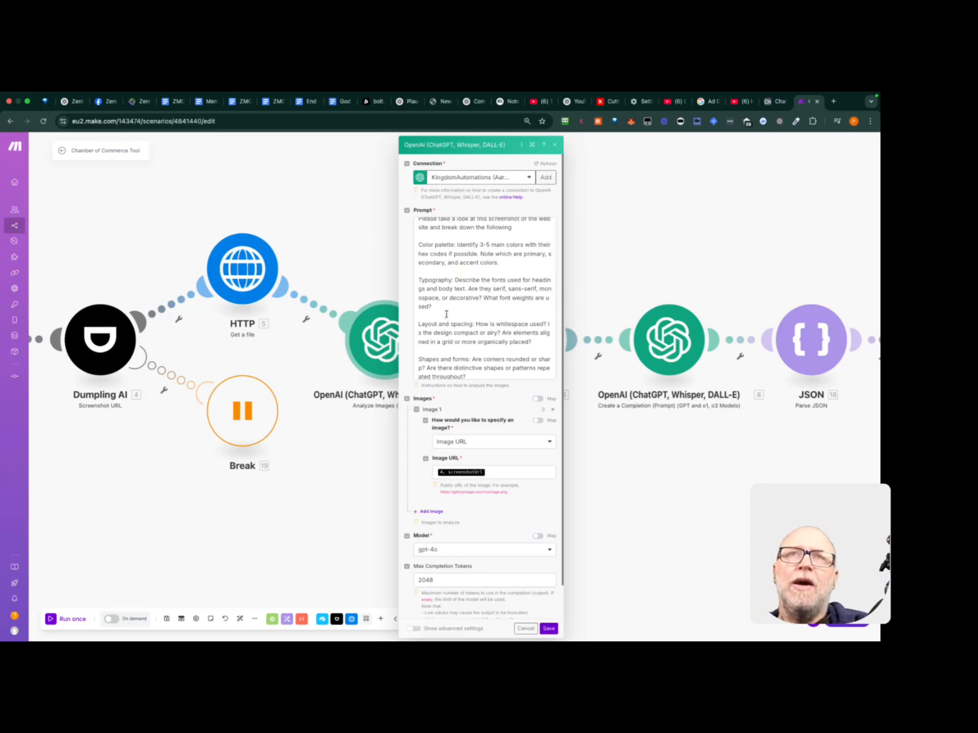
{"action": "scroll", "coordinate": [446, 314], "scroll_direction": "down", "scroll_amount": 5}
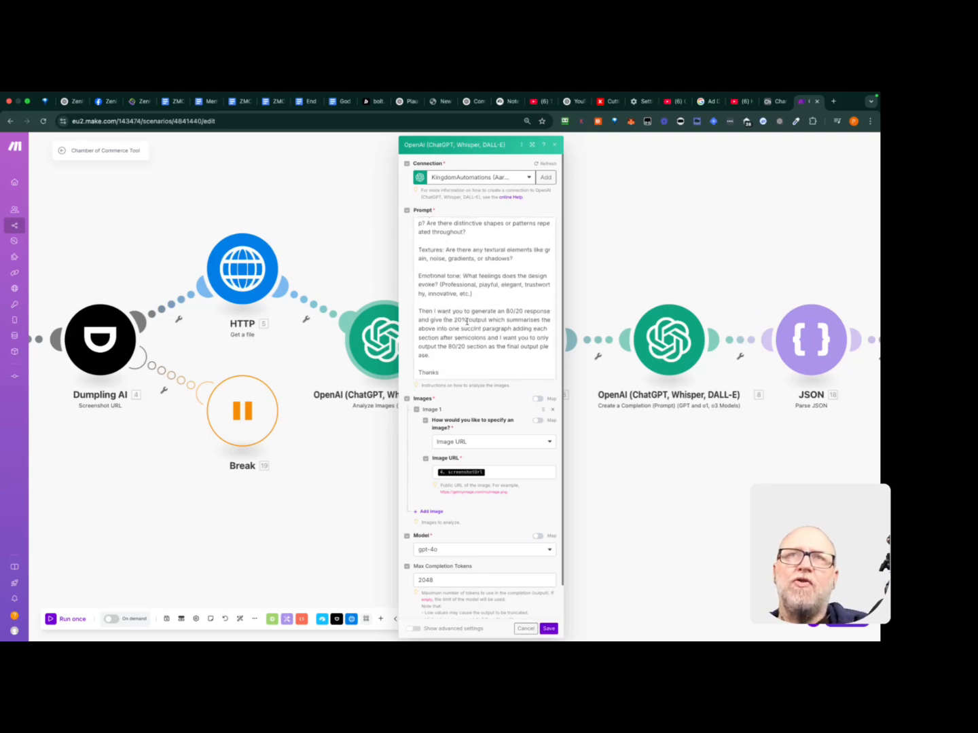
{"action": "scroll", "coordinate": [484, 347], "scroll_direction": "down", "scroll_amount": 1}
{"action": "scroll", "coordinate": [469, 285], "scroll_direction": "up", "scroll_amount": 6}
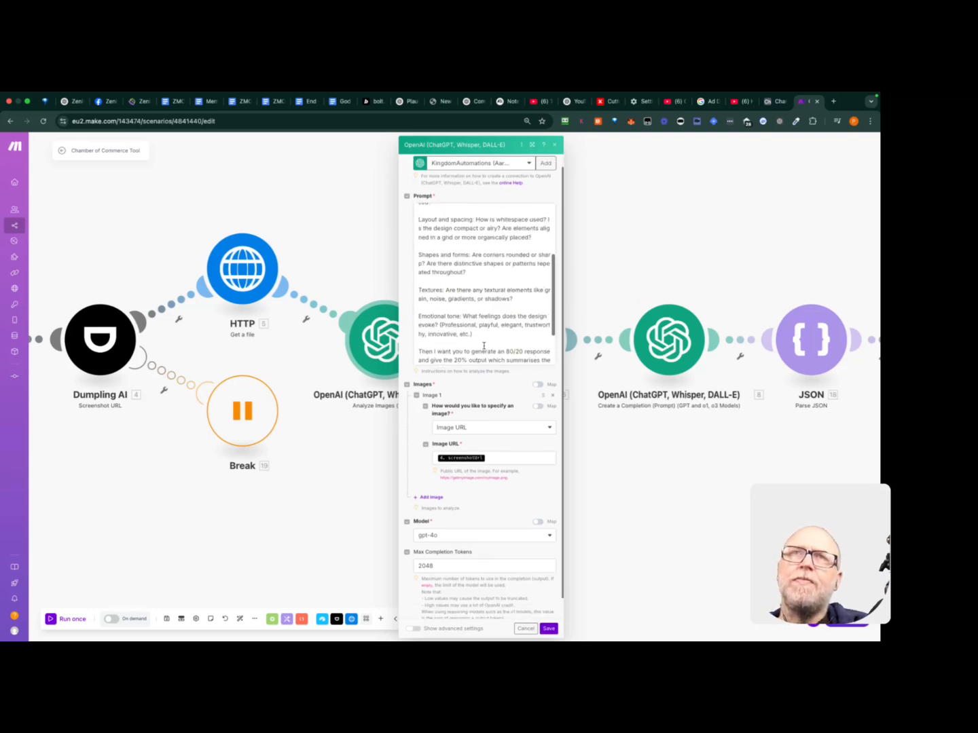
{"action": "scroll", "coordinate": [465, 268], "scroll_direction": "up", "scroll_amount": 1}
{"action": "scroll", "coordinate": [489, 271], "scroll_direction": "up", "scroll_amount": 3}
{"action": "scroll", "coordinate": [464, 307], "scroll_direction": "down", "scroll_amount": 4}
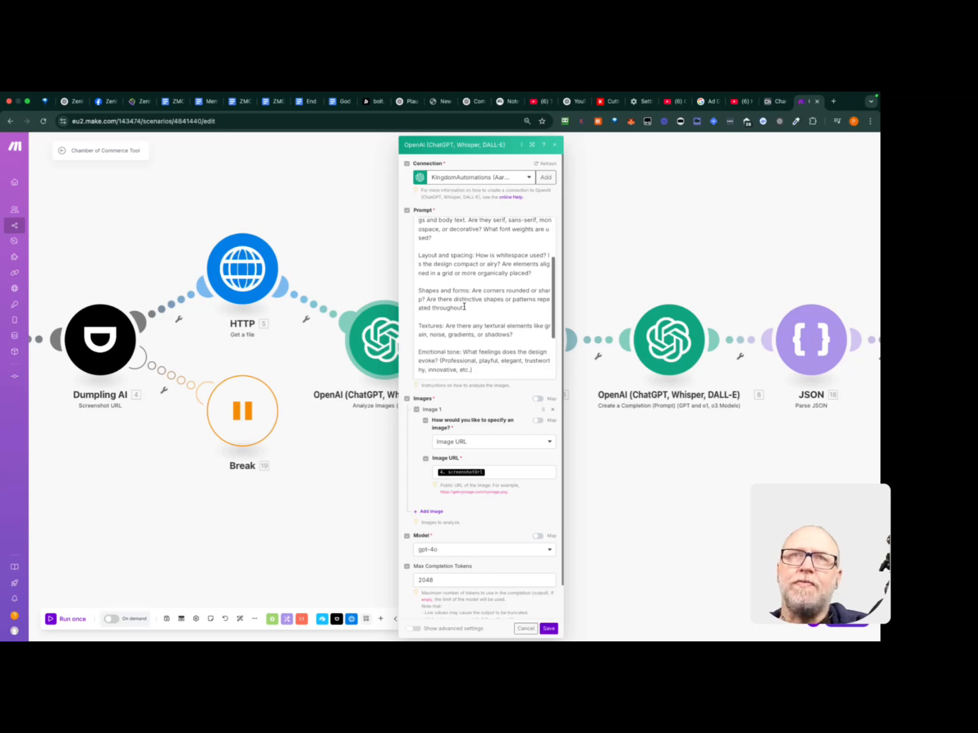
{"action": "left_click", "coordinate": [644, 248]}
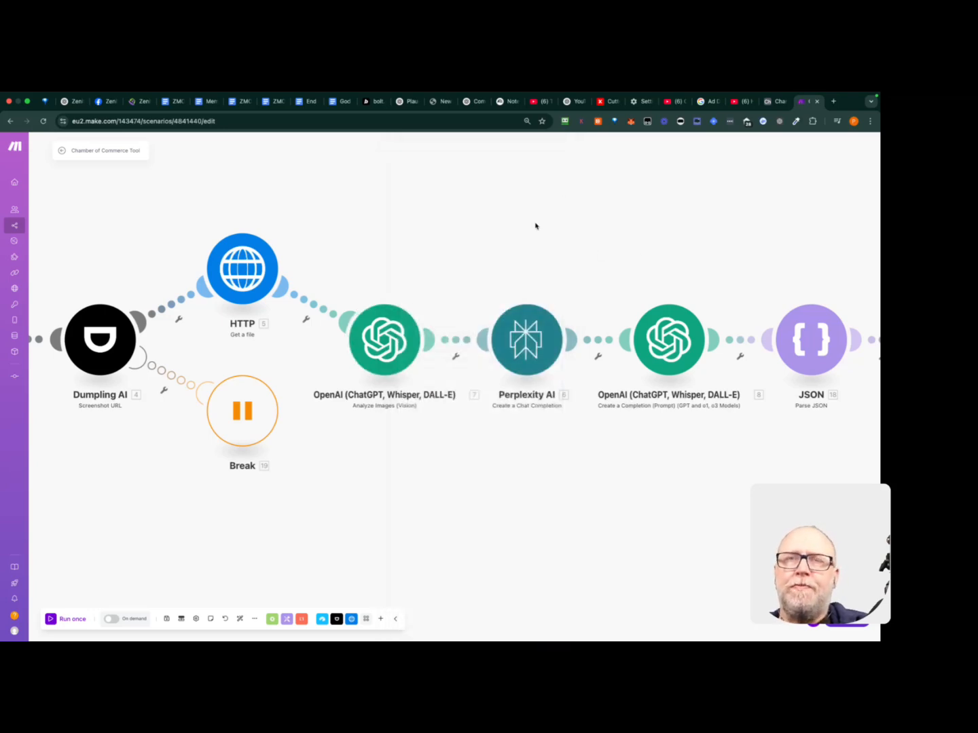
Read the Perplexity AI module's model, message prompt, mapped company fields and token limit, and close its settings
{"action": "left_click", "coordinate": [524, 353]}
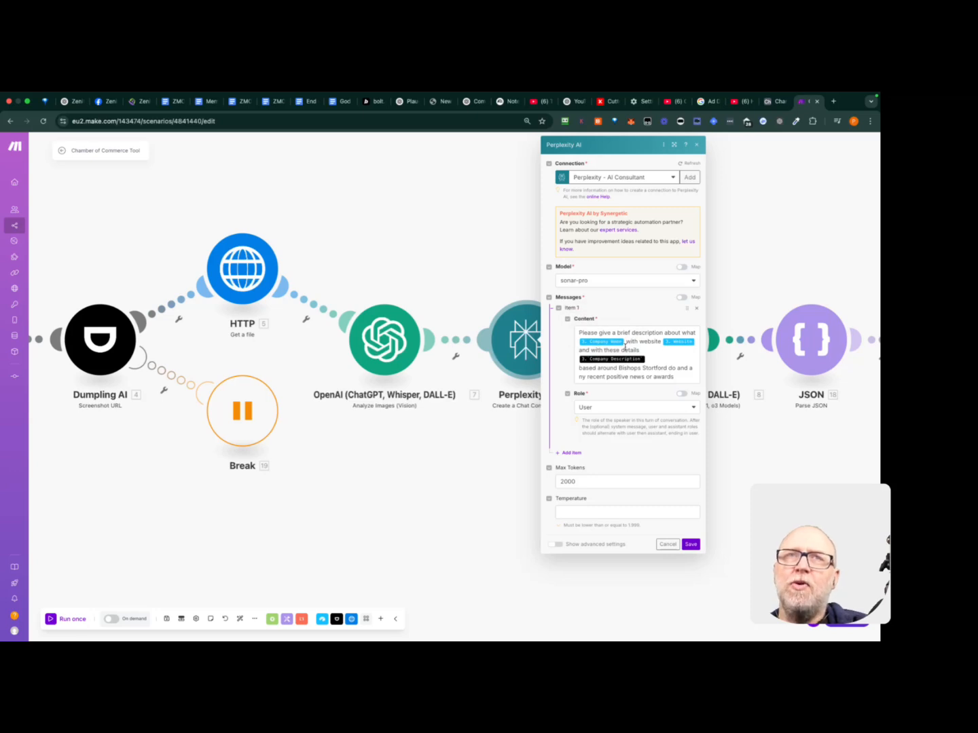
{"action": "left_click_drag", "start_coordinate": [106, 478], "coordinate": [299, 453]}
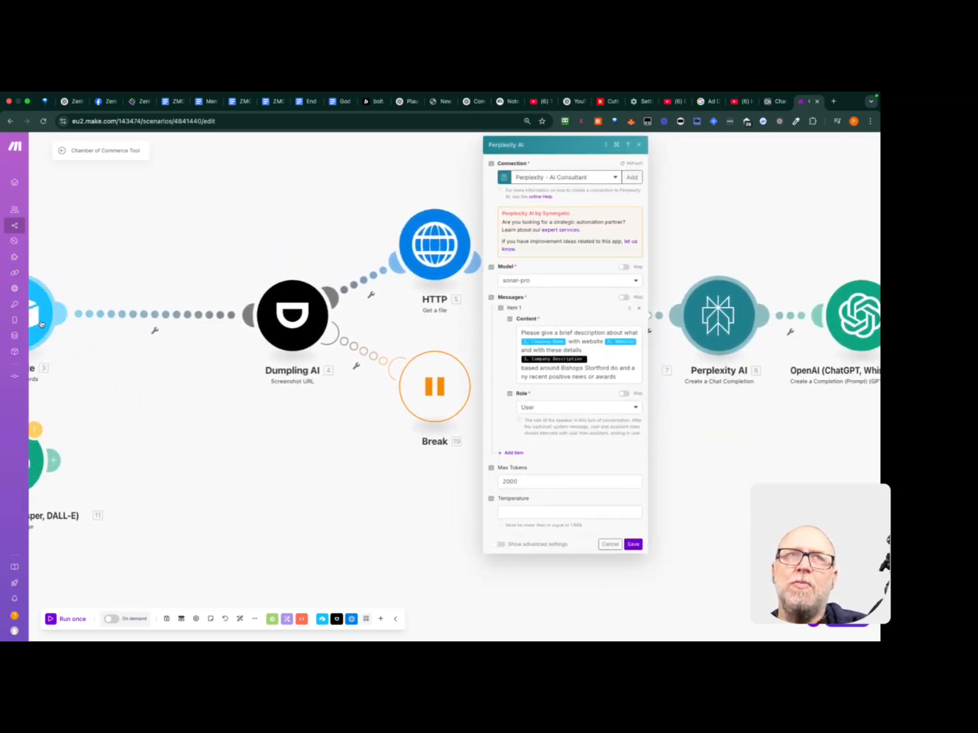
{"action": "left_click_drag", "start_coordinate": [218, 431], "coordinate": [186, 471]}
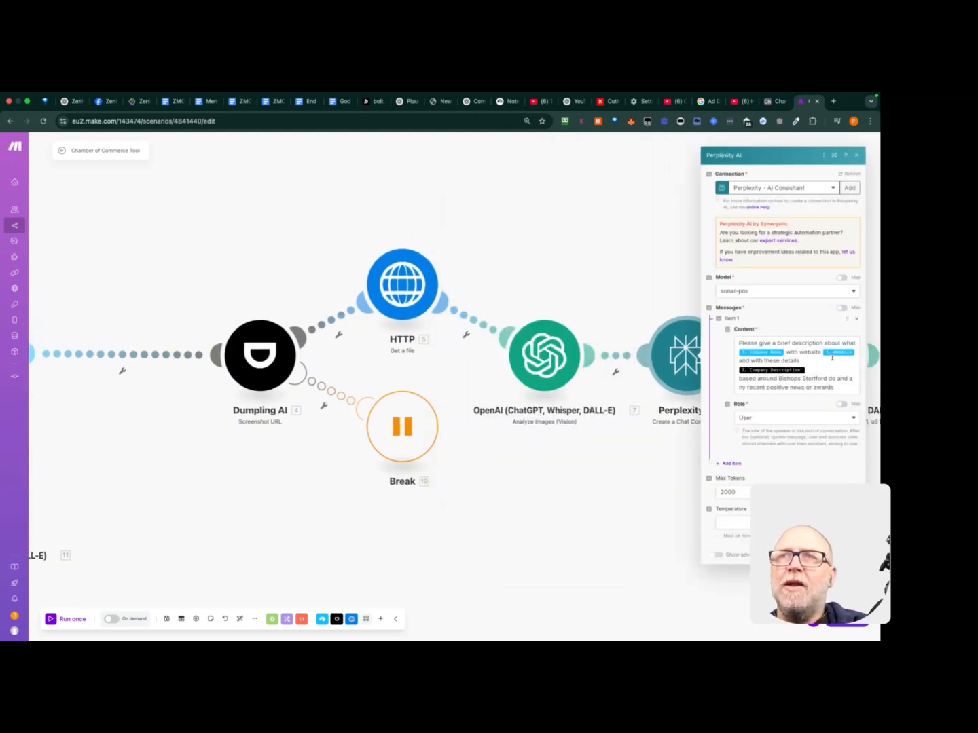
{"action": "left_click", "coordinate": [808, 362]}
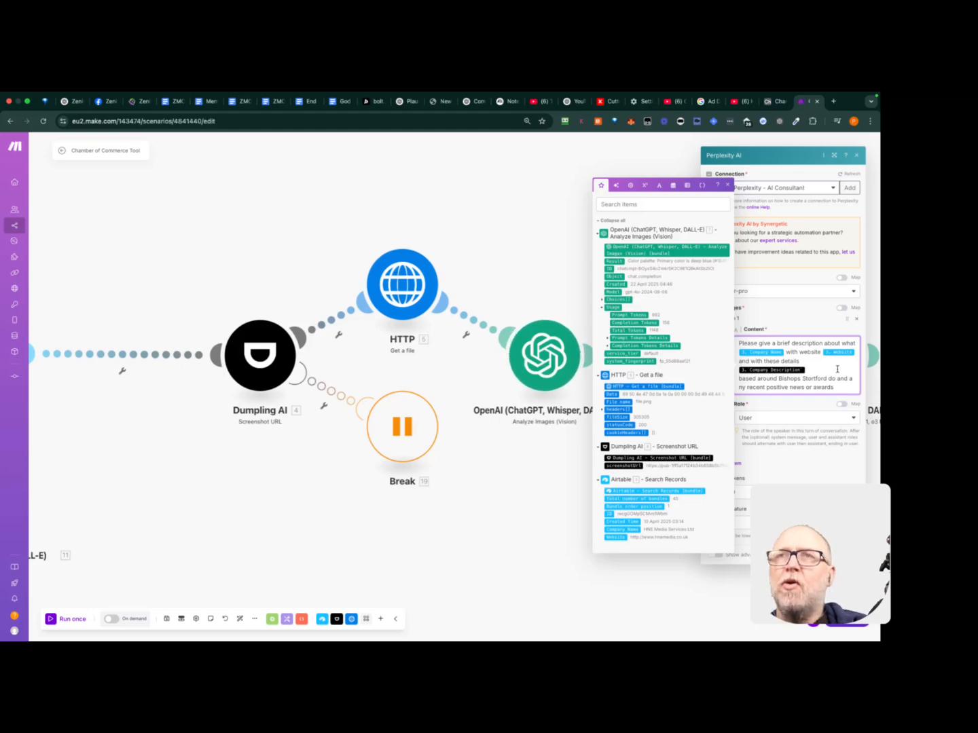
{"action": "left_click", "coordinate": [814, 449]}
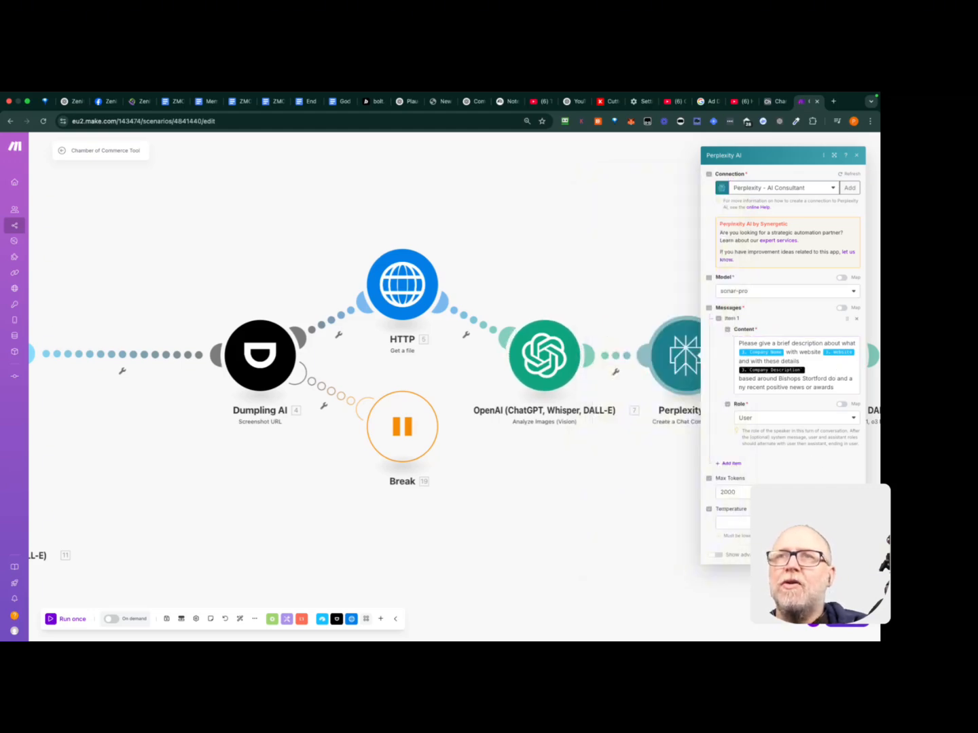
{"action": "left_click", "coordinate": [848, 556]}
{"action": "left_click_drag", "start_coordinate": [704, 494], "coordinate": [523, 496]}
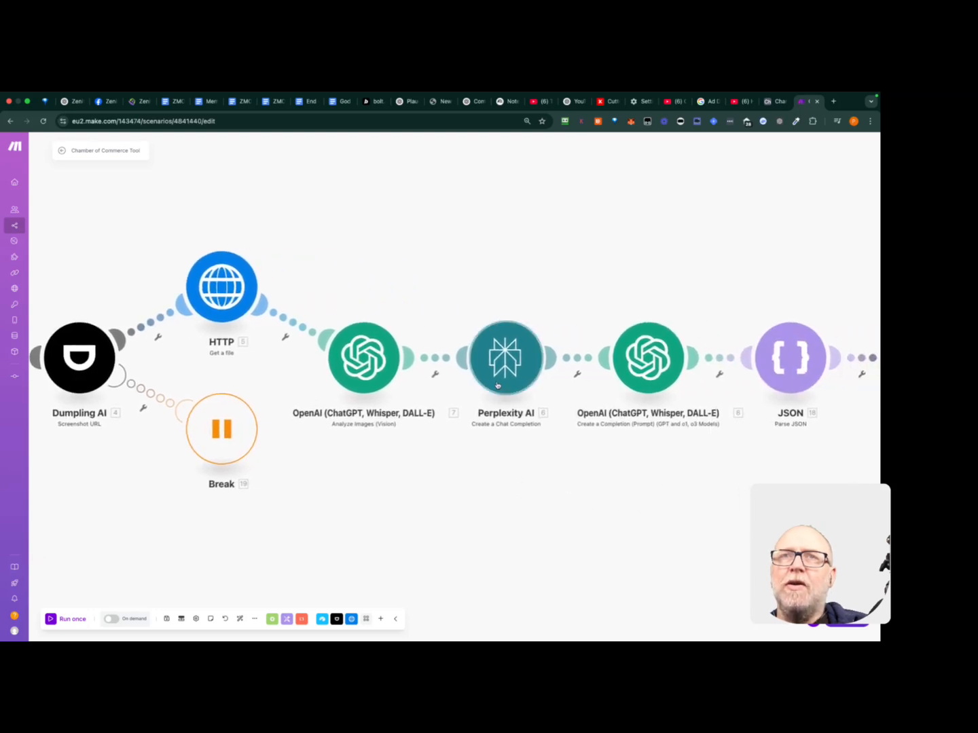
{"action": "left_click", "coordinate": [519, 359]}
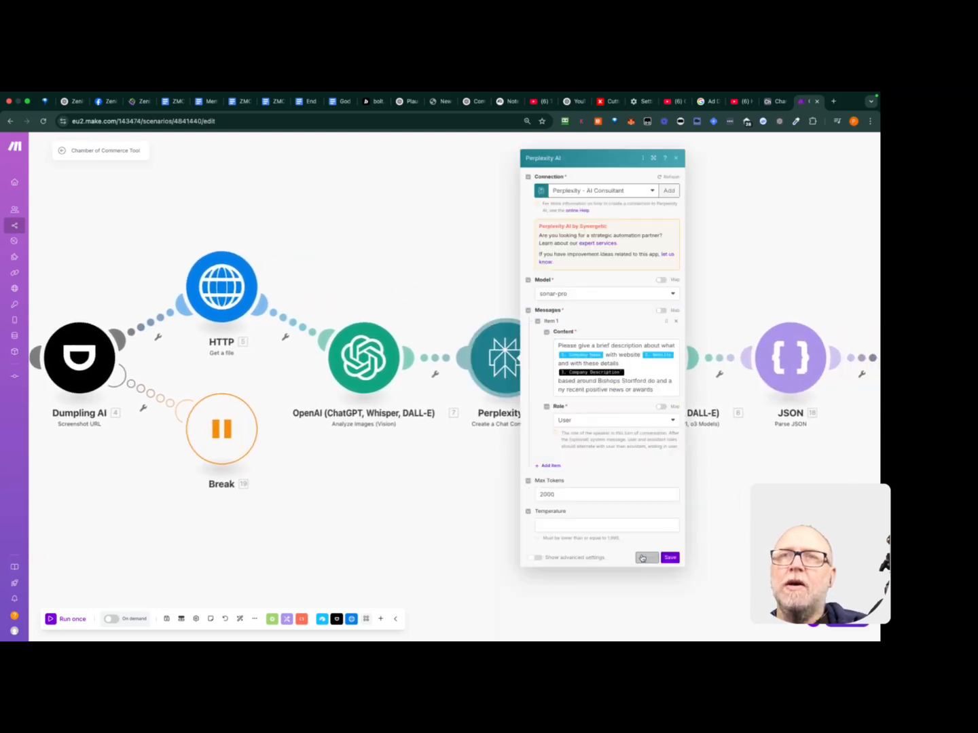
{"action": "left_click", "coordinate": [645, 558]}
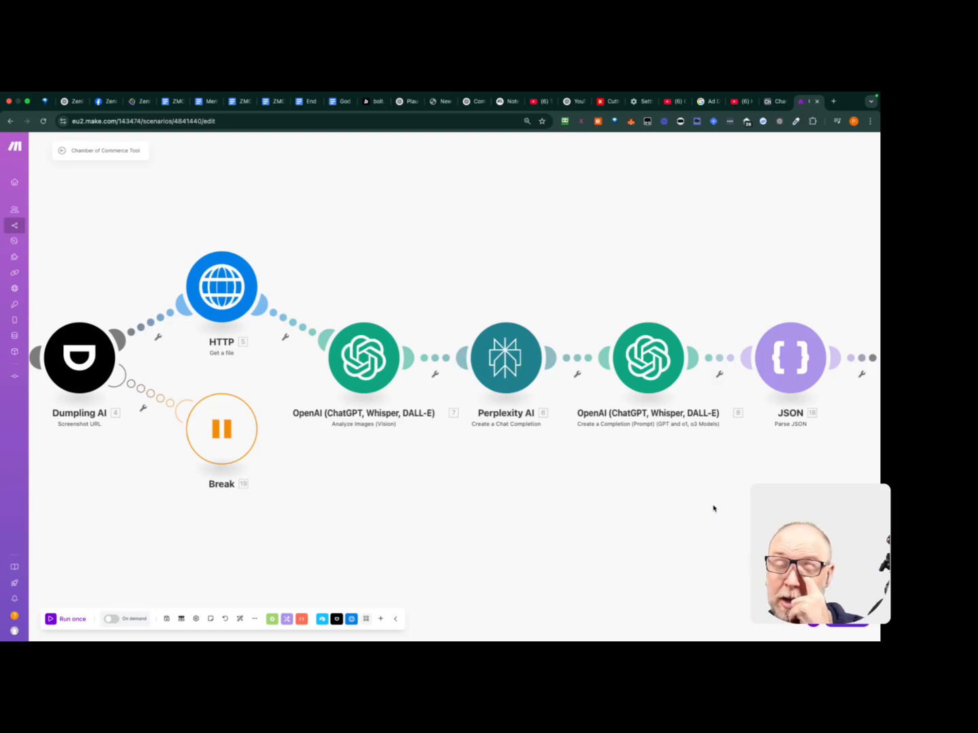
Read the OpenAI Create a Completion module's full prompt, including its required JSON structure for image ideas, and close its settings
{"action": "left_click_drag", "start_coordinate": [716, 493], "coordinate": [519, 502]}
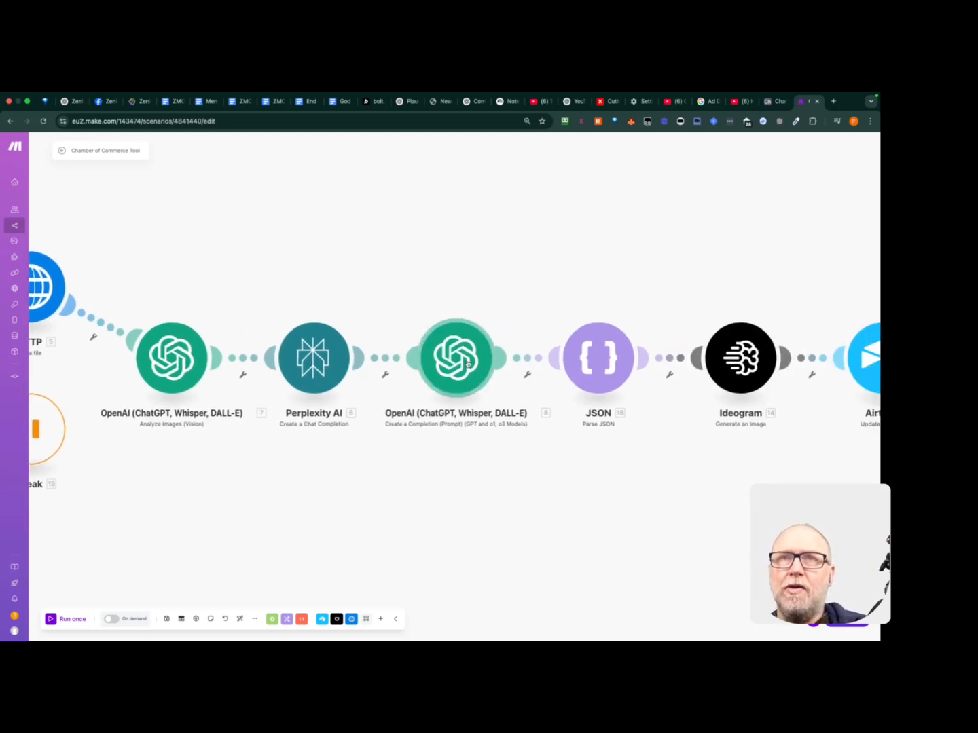
{"action": "left_click", "coordinate": [468, 364]}
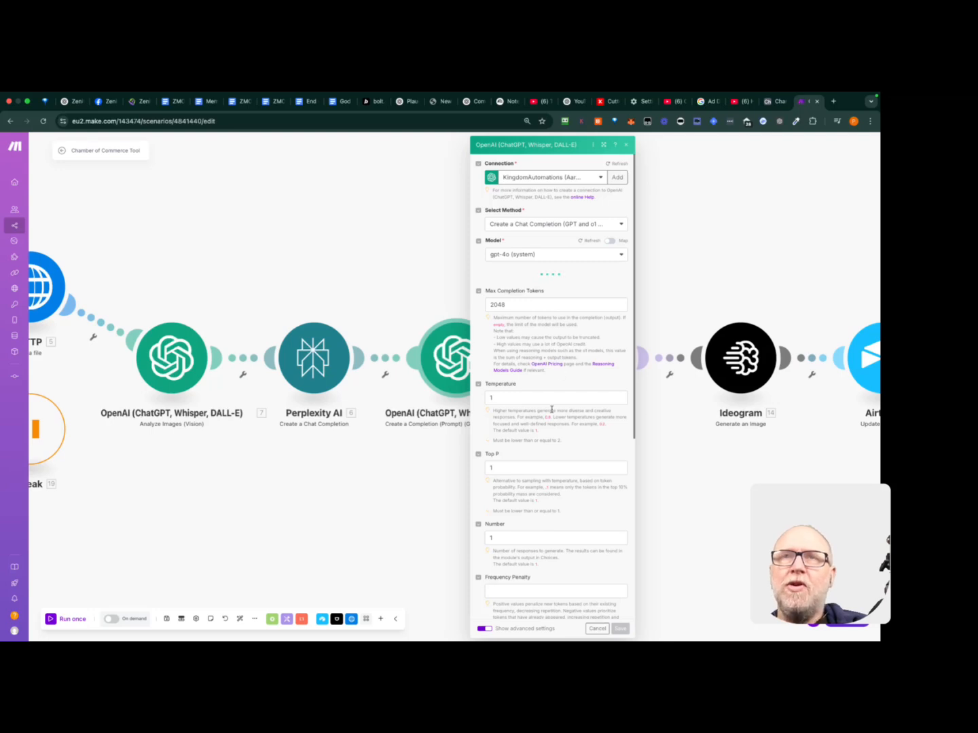
{"action": "scroll", "coordinate": [552, 411], "scroll_direction": "down", "scroll_amount": 5}
{"action": "scroll", "coordinate": [552, 412], "scroll_direction": "up", "scroll_amount": 5}
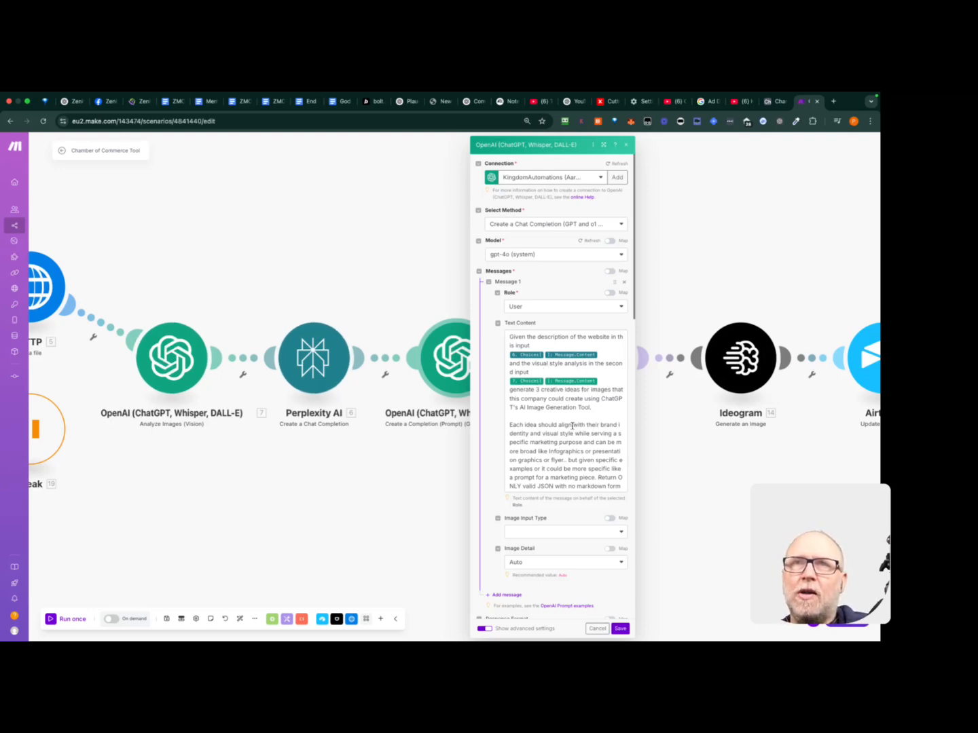
{"action": "scroll", "coordinate": [572, 426], "scroll_direction": "down", "scroll_amount": 3}
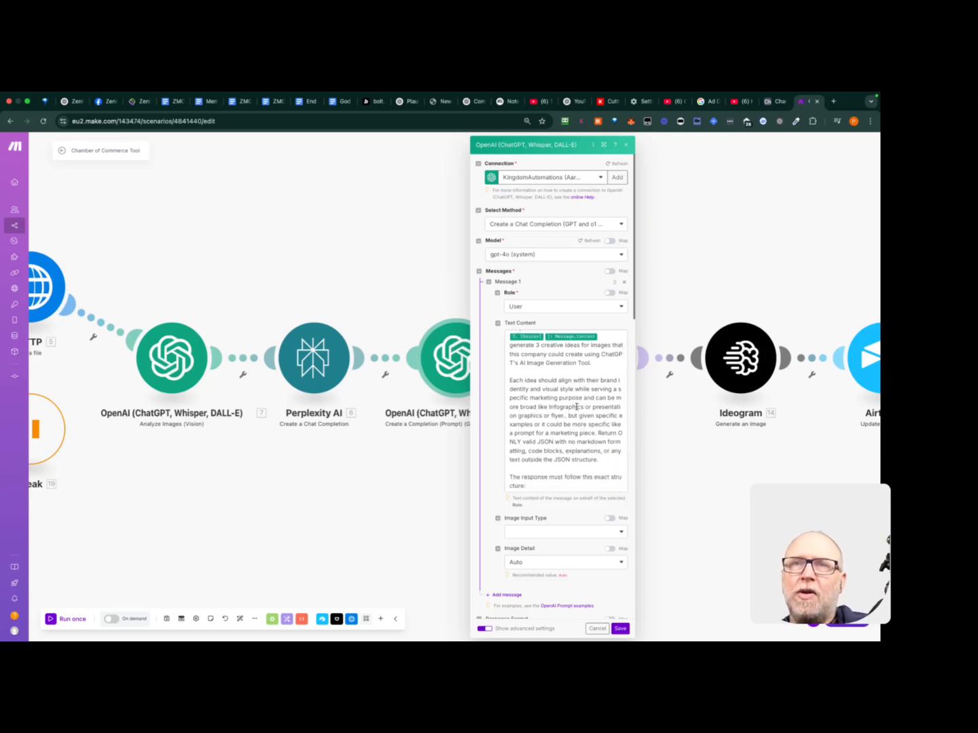
{"action": "scroll", "coordinate": [576, 406], "scroll_direction": "down", "scroll_amount": 5}
{"action": "scroll", "coordinate": [564, 386], "scroll_direction": "up", "scroll_amount": 3}
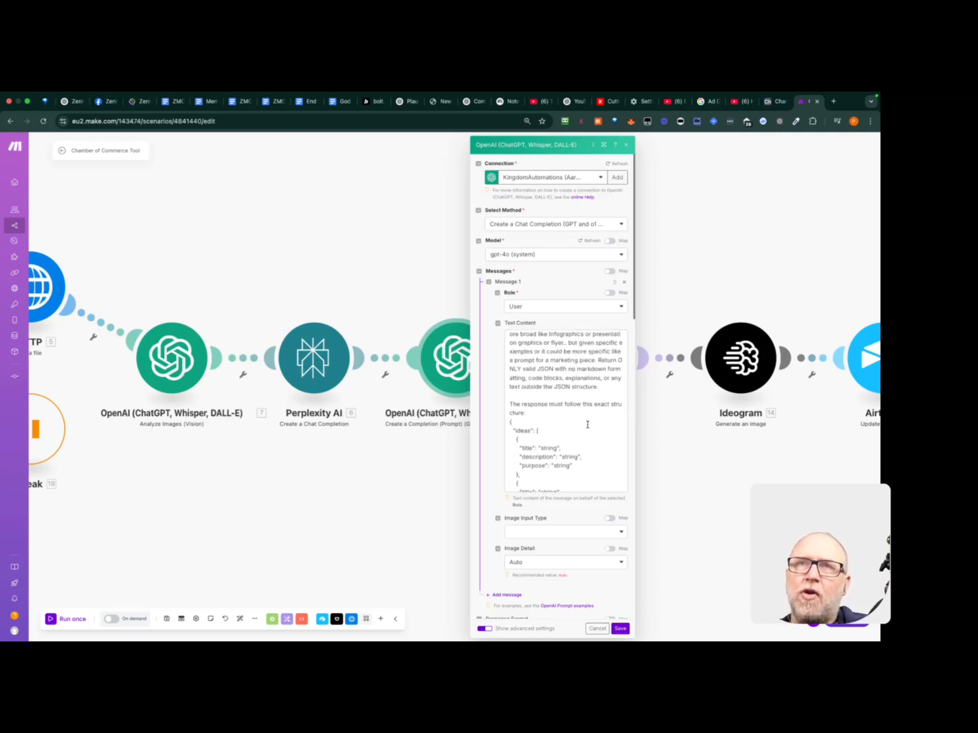
{"action": "scroll", "coordinate": [588, 425], "scroll_direction": "down", "scroll_amount": 2}
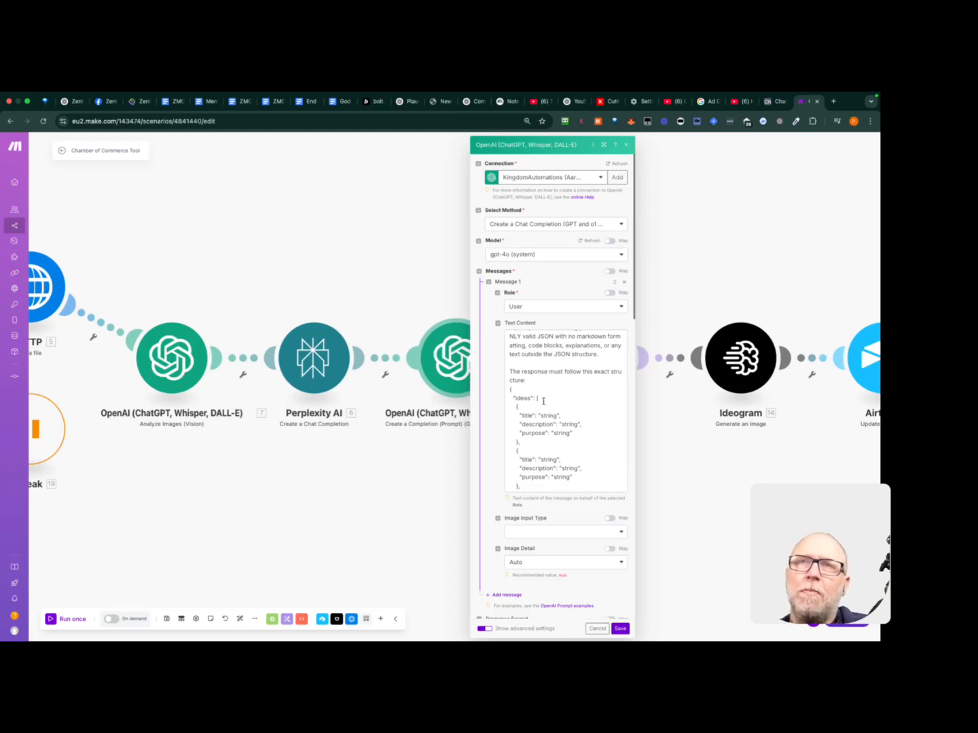
{"action": "scroll", "coordinate": [560, 417], "scroll_direction": "down", "scroll_amount": 3}
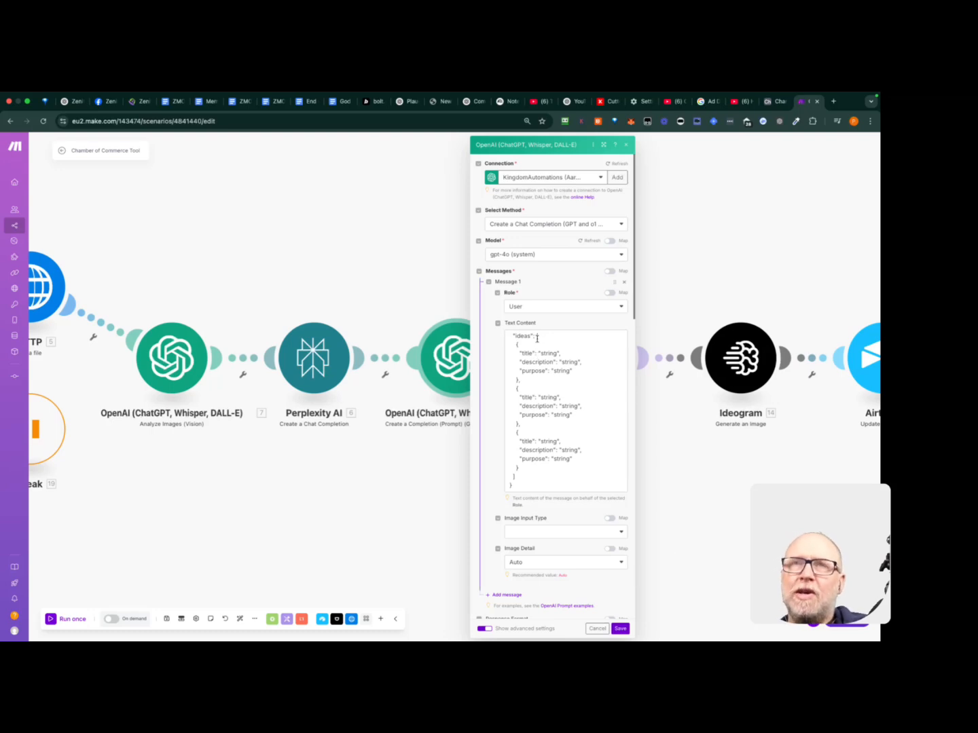
{"action": "left_click", "coordinate": [697, 495]}
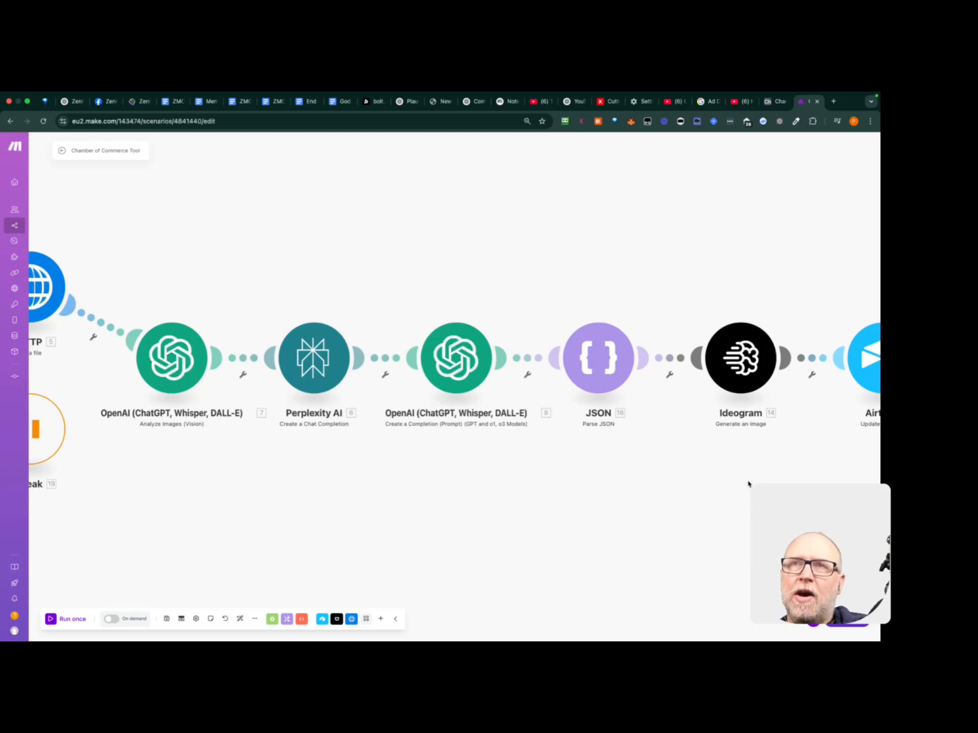
Inspect the Ideogram Generate an Image module's header image prompt, model, resolution and style type, and close its settings
{"action": "left_click_drag", "start_coordinate": [748, 483], "coordinate": [539, 479]}
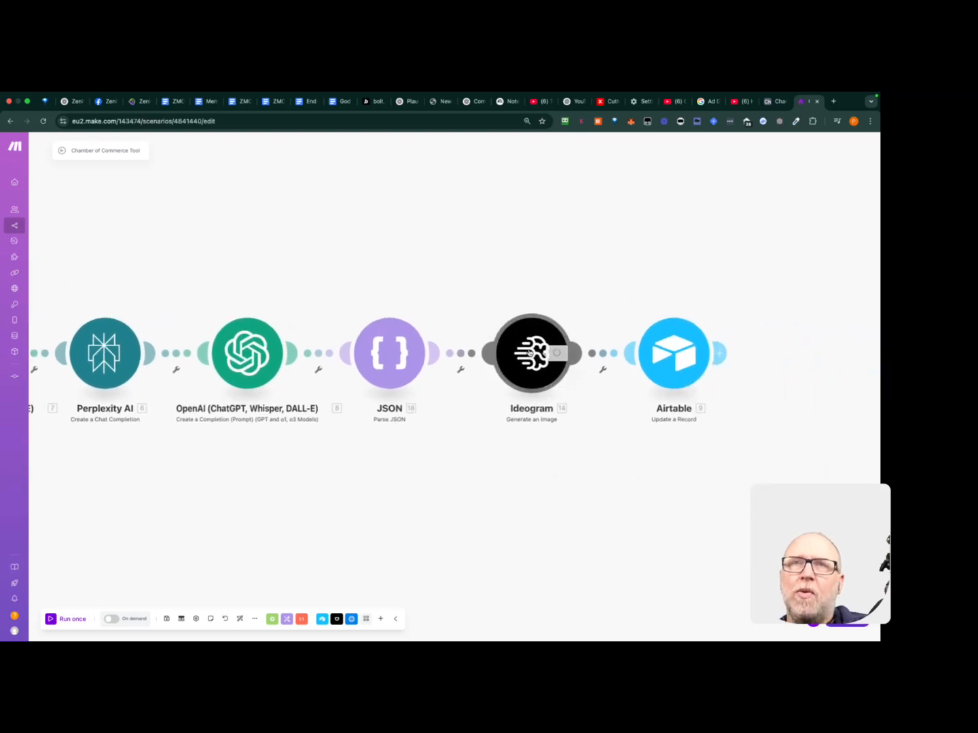
{"action": "left_click", "coordinate": [527, 352]}
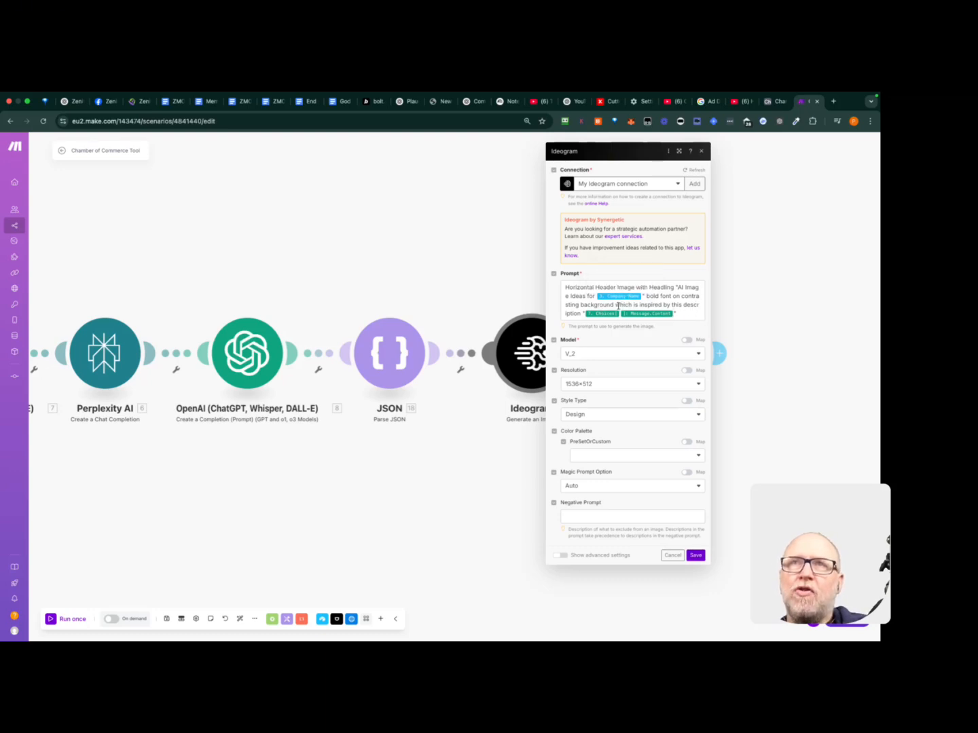
{"action": "left_click", "coordinate": [683, 310]}
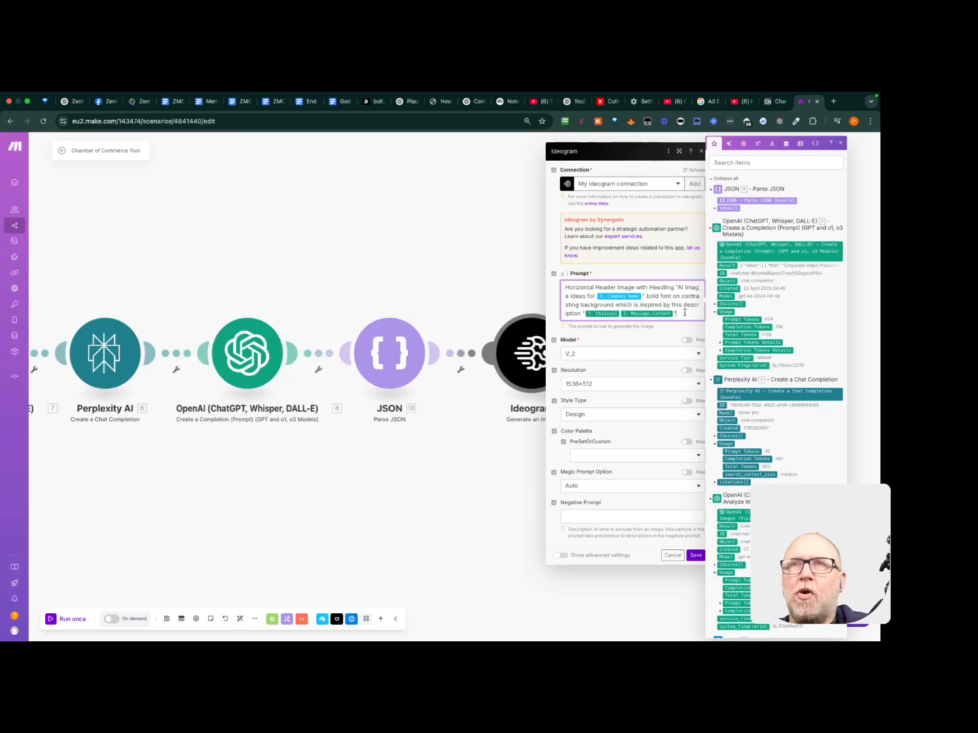
{"action": "left_click", "coordinate": [521, 292]}
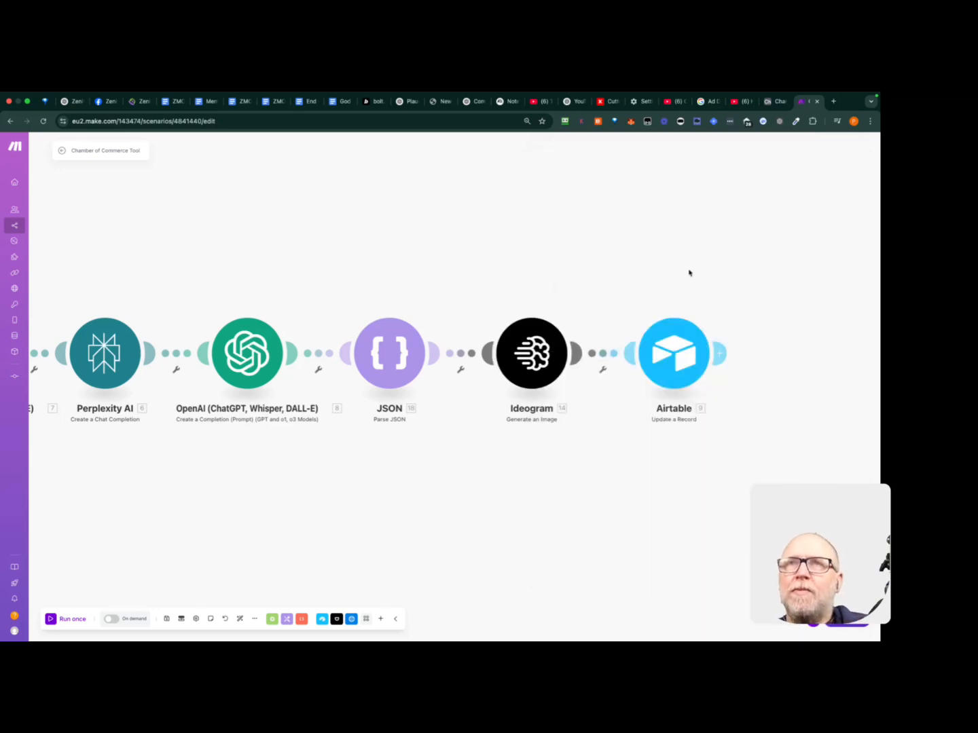
Review the field mappings of the Airtable Update a Record module through to Open AI Image Suggestions, and cancel its settings
{"action": "left_click", "coordinate": [696, 340]}
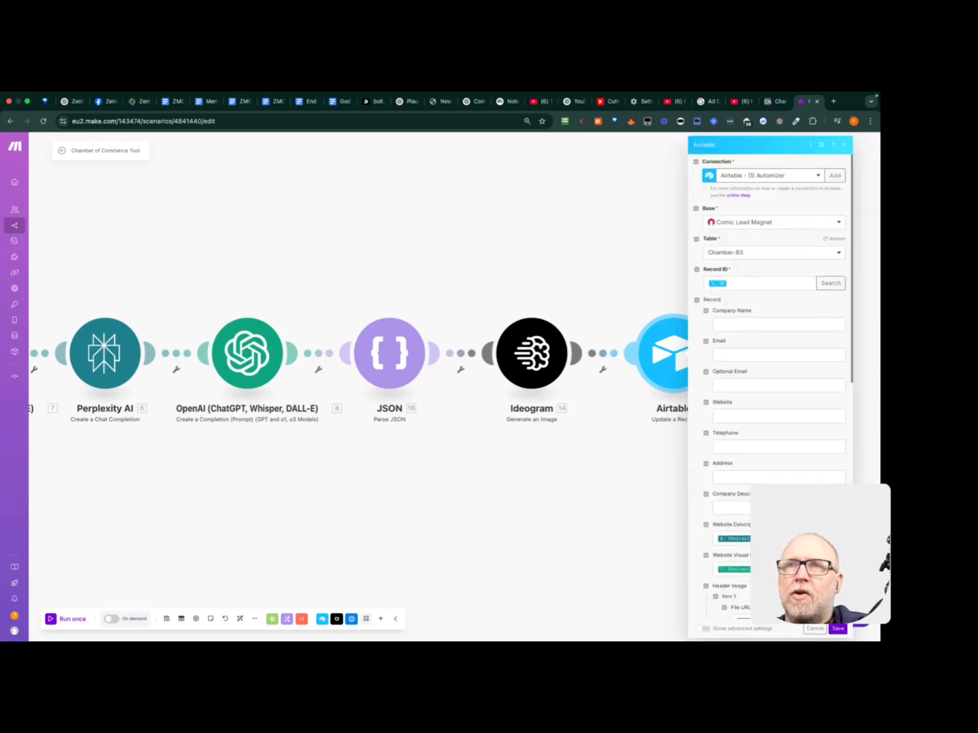
{"action": "scroll", "coordinate": [770, 380], "scroll_direction": "down", "scroll_amount": 2}
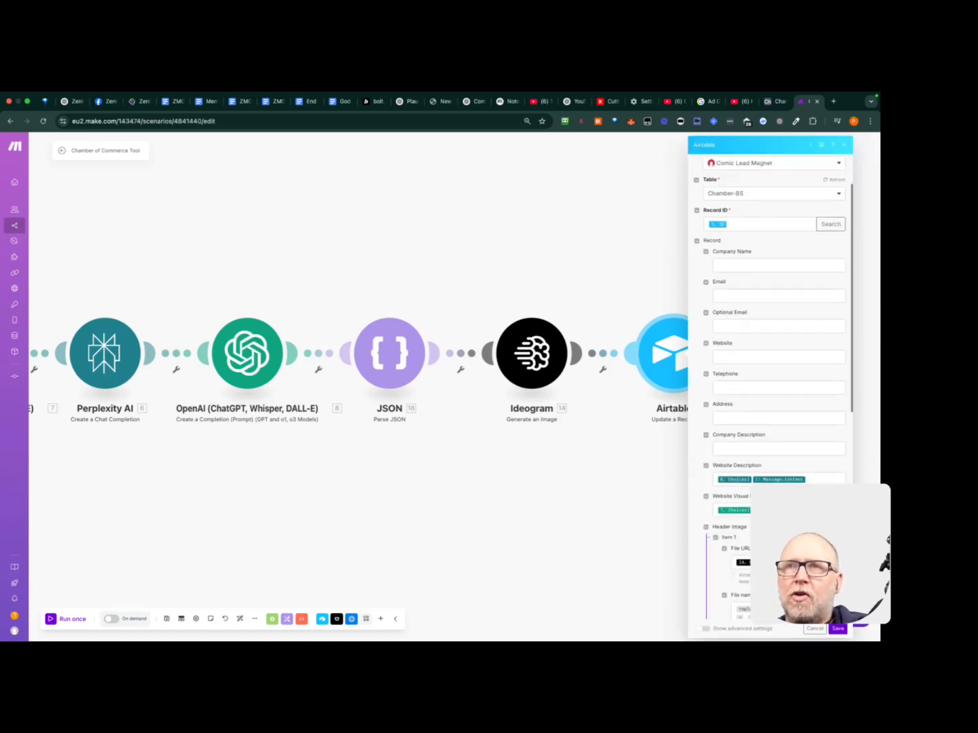
{"action": "scroll", "coordinate": [770, 380], "scroll_direction": "down", "scroll_amount": 6}
{"action": "scroll", "coordinate": [781, 424], "scroll_direction": "down", "scroll_amount": 2}
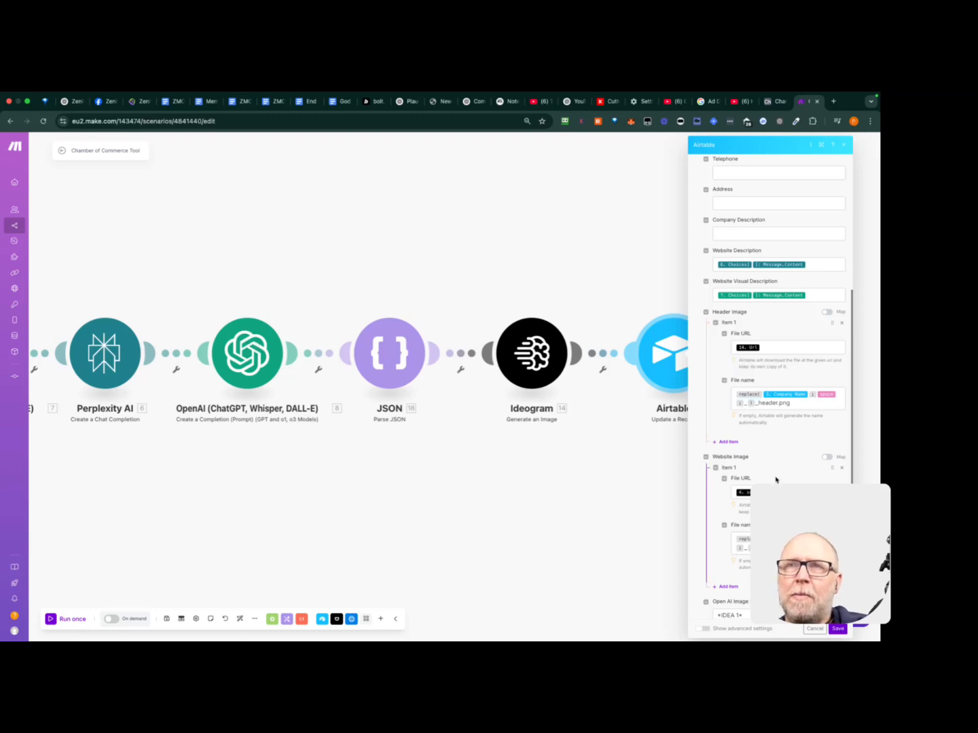
{"action": "scroll", "coordinate": [775, 476], "scroll_direction": "down", "scroll_amount": 1}
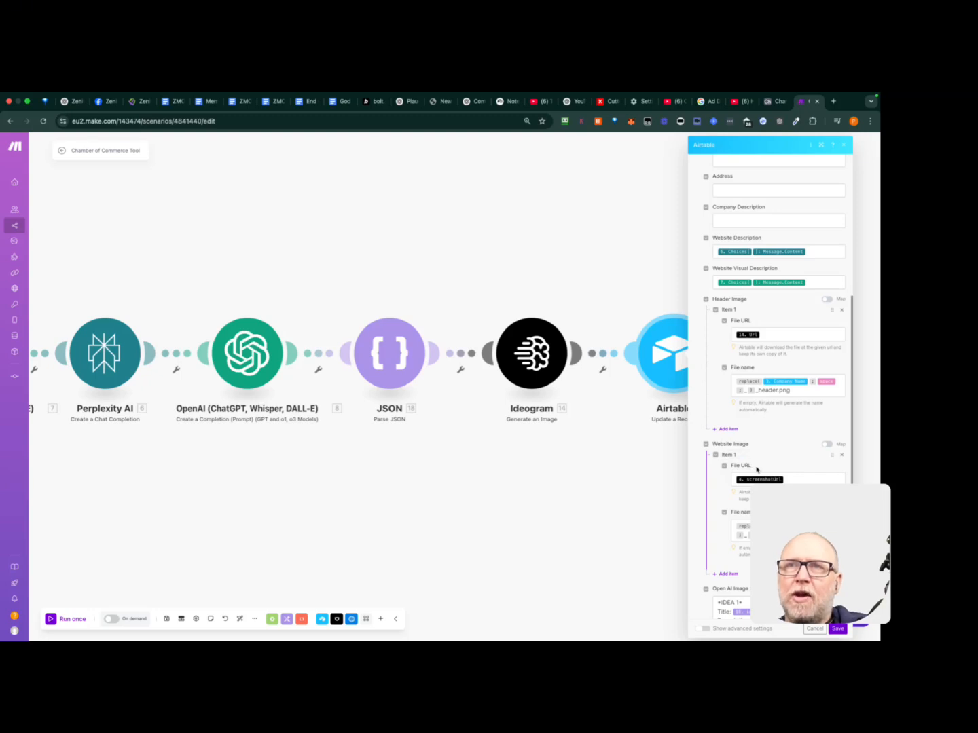
{"action": "scroll", "coordinate": [795, 478], "scroll_direction": "down", "scroll_amount": 5}
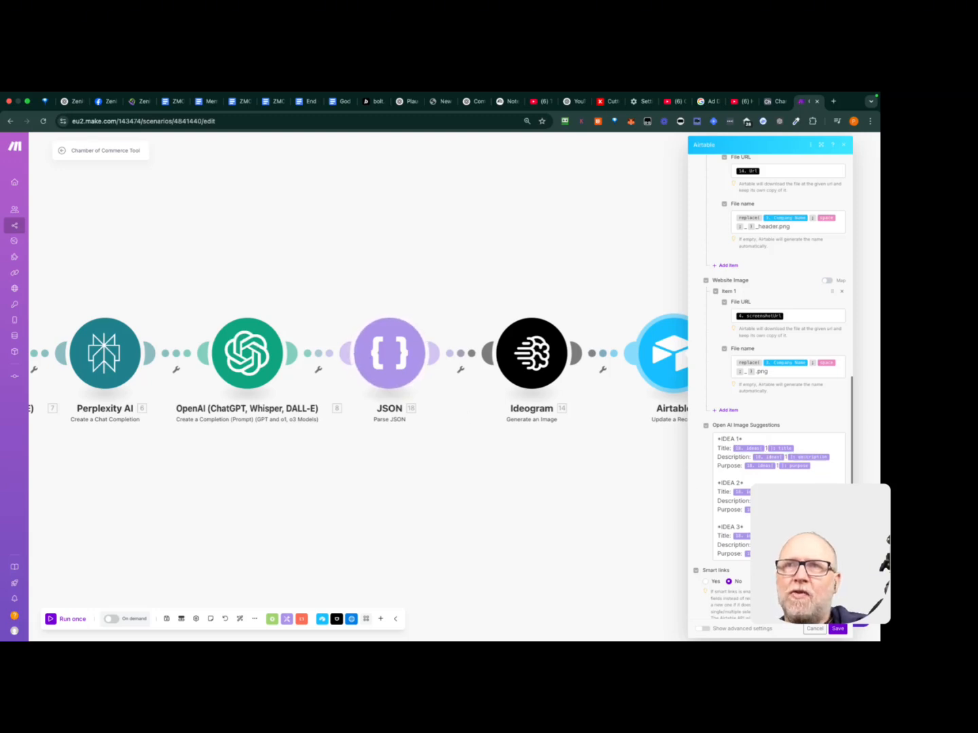
{"action": "scroll", "coordinate": [774, 407], "scroll_direction": "down", "scroll_amount": 1}
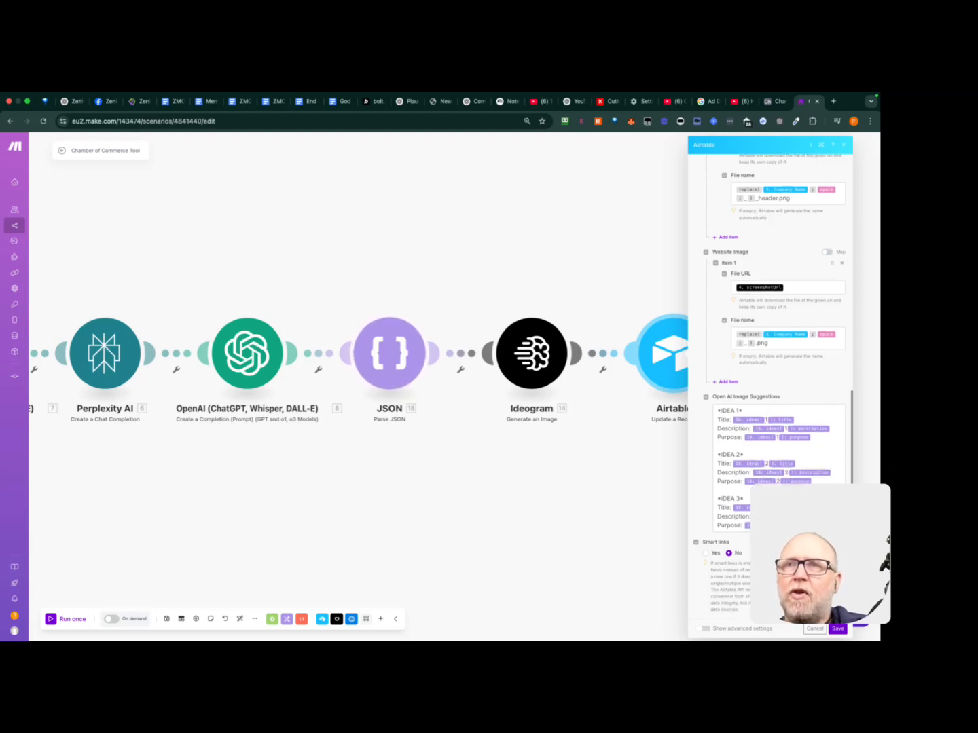
{"action": "left_click", "coordinate": [814, 630]}
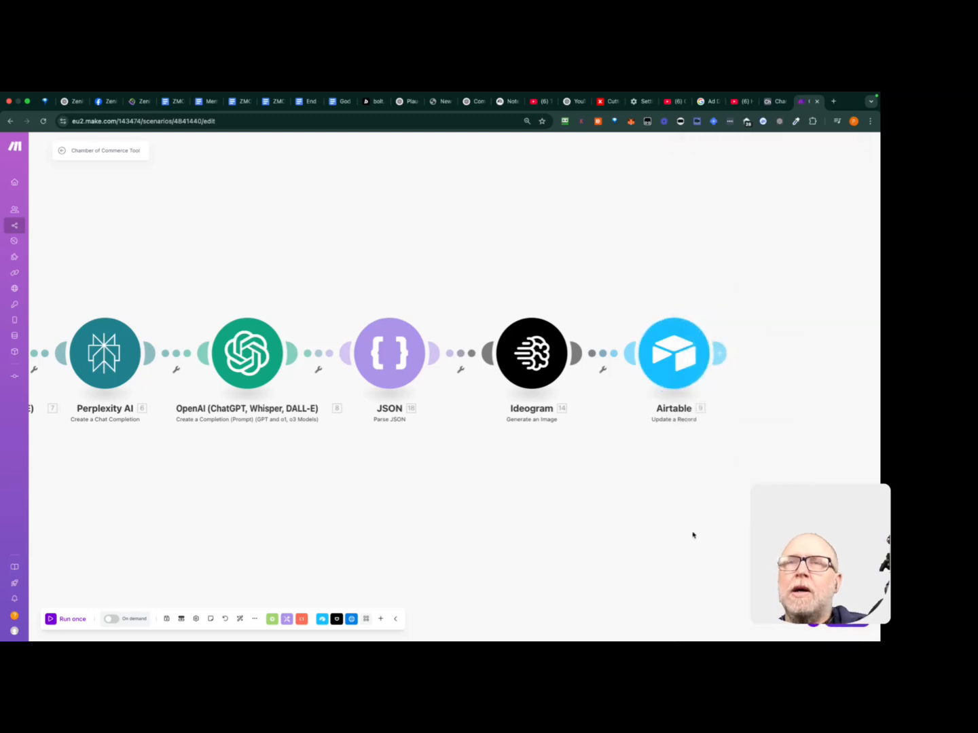
Set the base of the Airtable Search Records module to Chamber of Commerce List and save the module
{"action": "left_click_drag", "start_coordinate": [563, 508], "coordinate": [614, 495]}
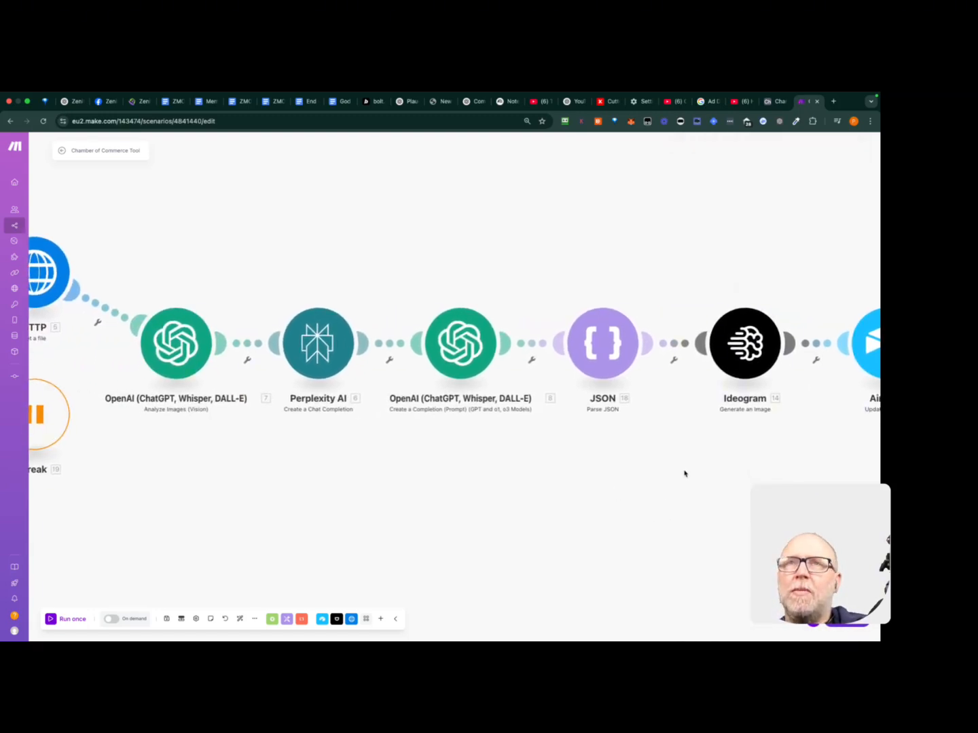
{"action": "scroll", "coordinate": [683, 474], "scroll_direction": "left", "scroll_amount": 10}
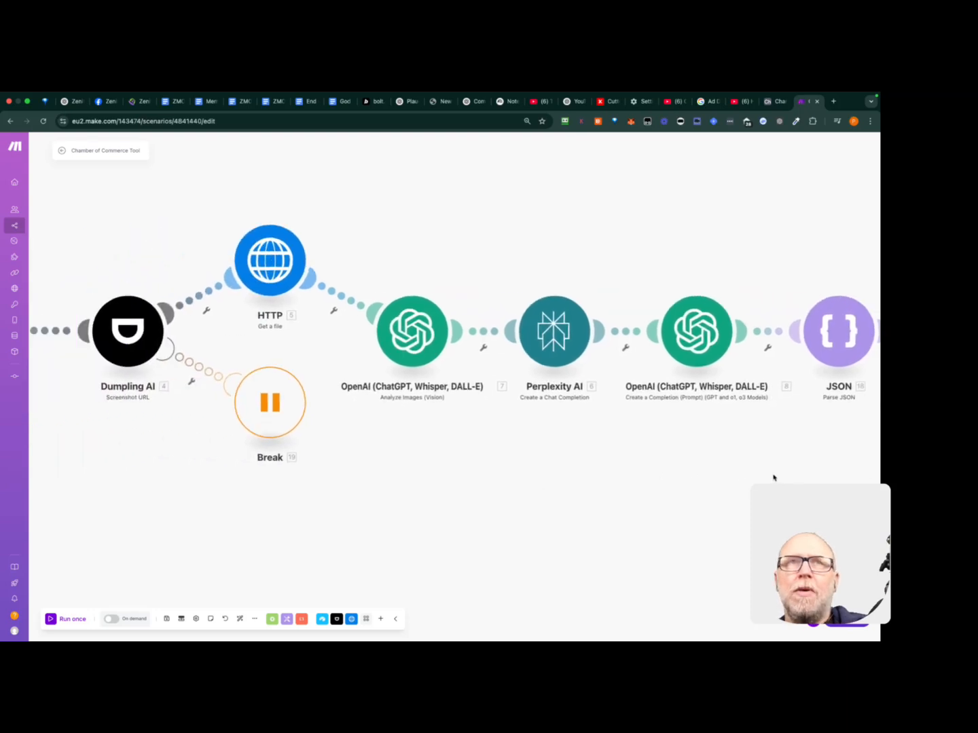
{"action": "left_click_drag", "start_coordinate": [401, 521], "coordinate": [685, 503]}
{"action": "left_click_drag", "start_coordinate": [485, 387], "coordinate": [424, 461]}
{"action": "left_click", "coordinate": [251, 363]}
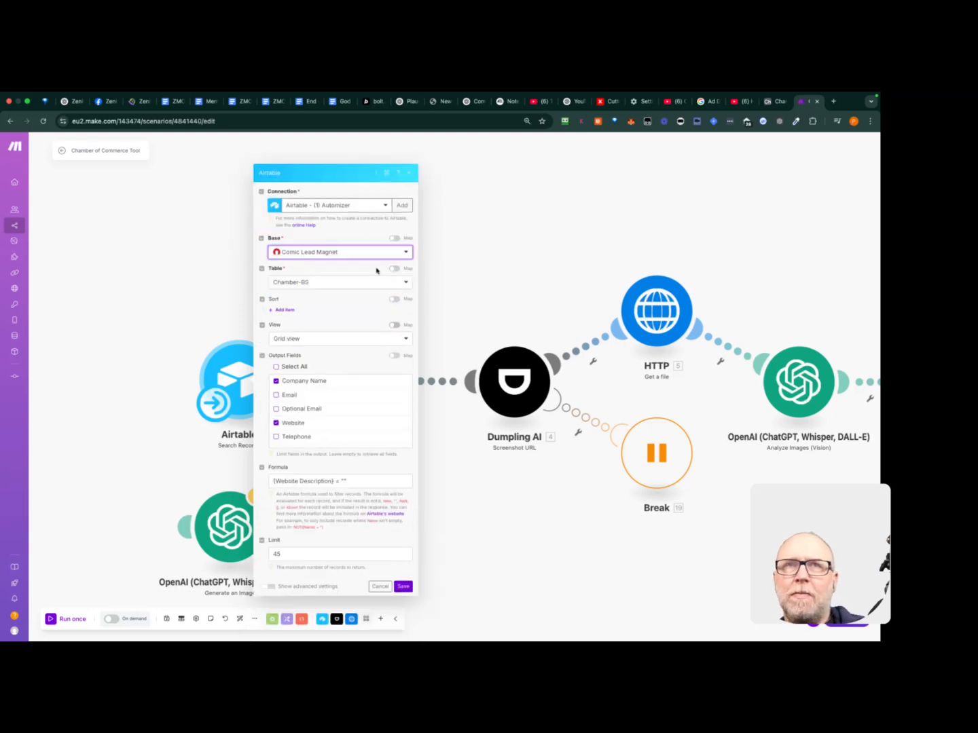
{"action": "left_click", "coordinate": [363, 253]}
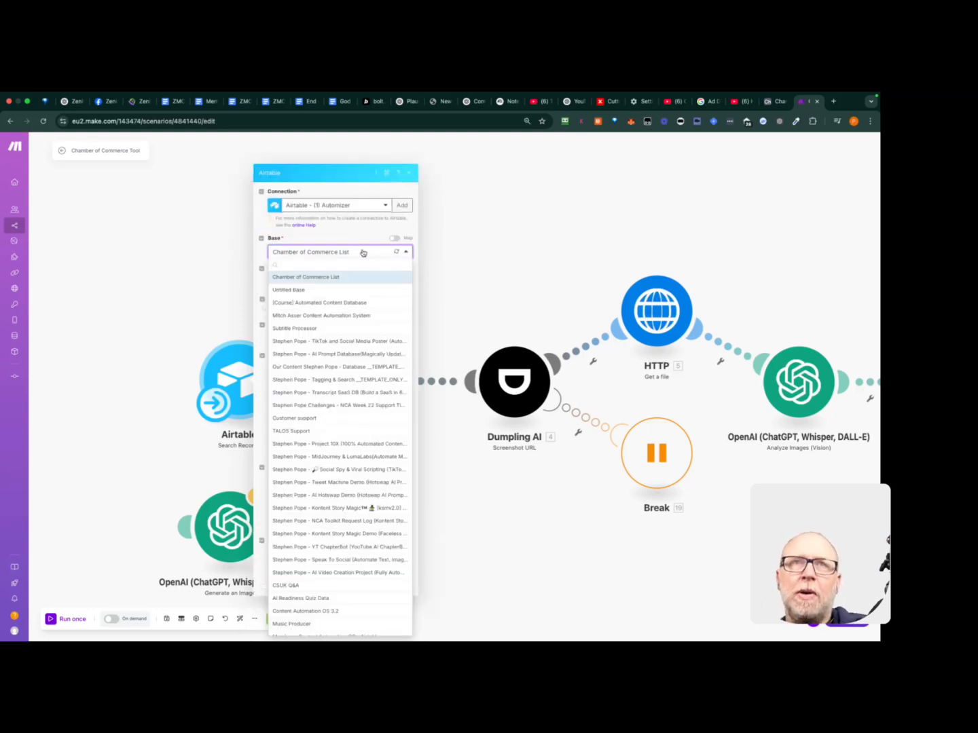
{"action": "left_click", "coordinate": [306, 277]}
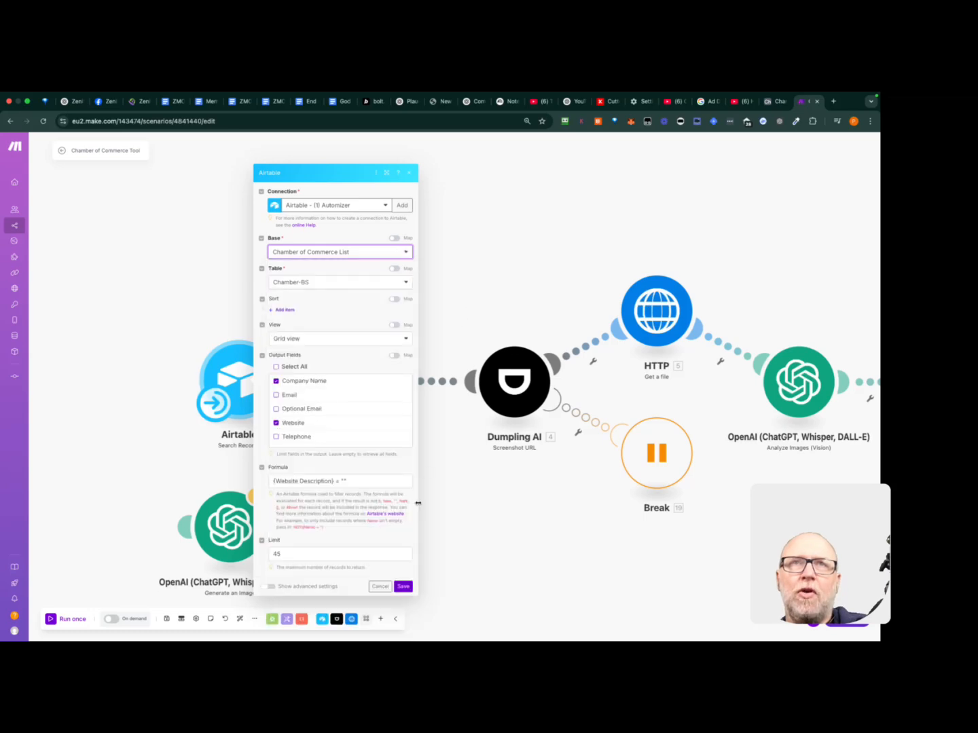
{"action": "left_click", "coordinate": [402, 586]}
Set the base of the Airtable Update a Record module to Chamber of Commerce List, and save the module and the scenario
{"action": "scroll", "coordinate": [445, 573], "scroll_direction": "right", "scroll_amount": 5}
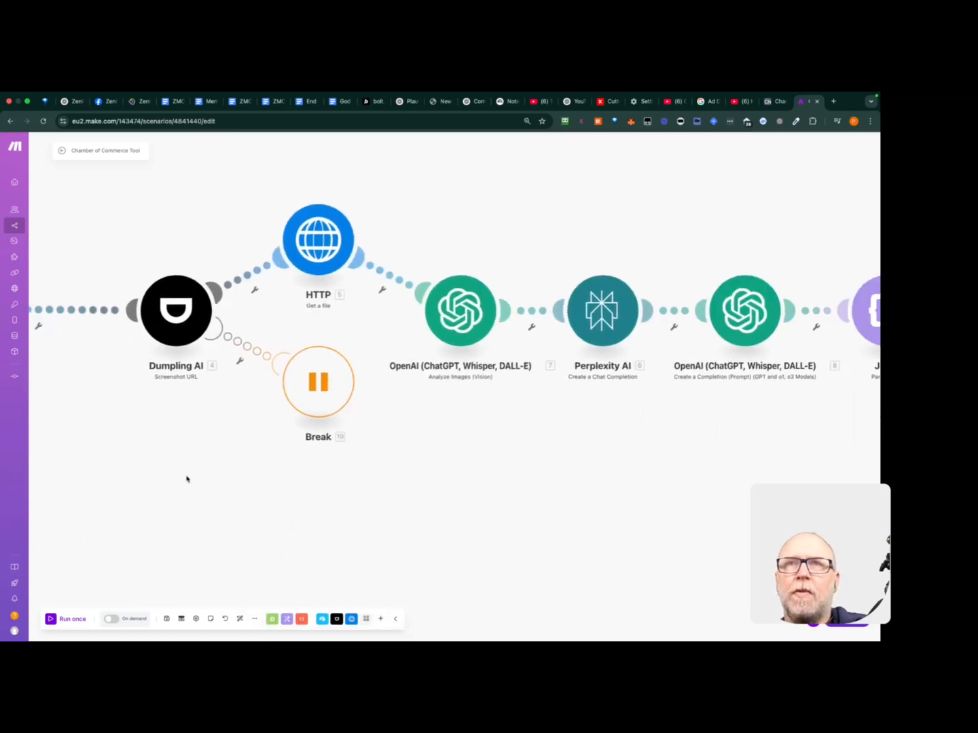
{"action": "scroll", "coordinate": [705, 430], "scroll_direction": "right", "scroll_amount": 10}
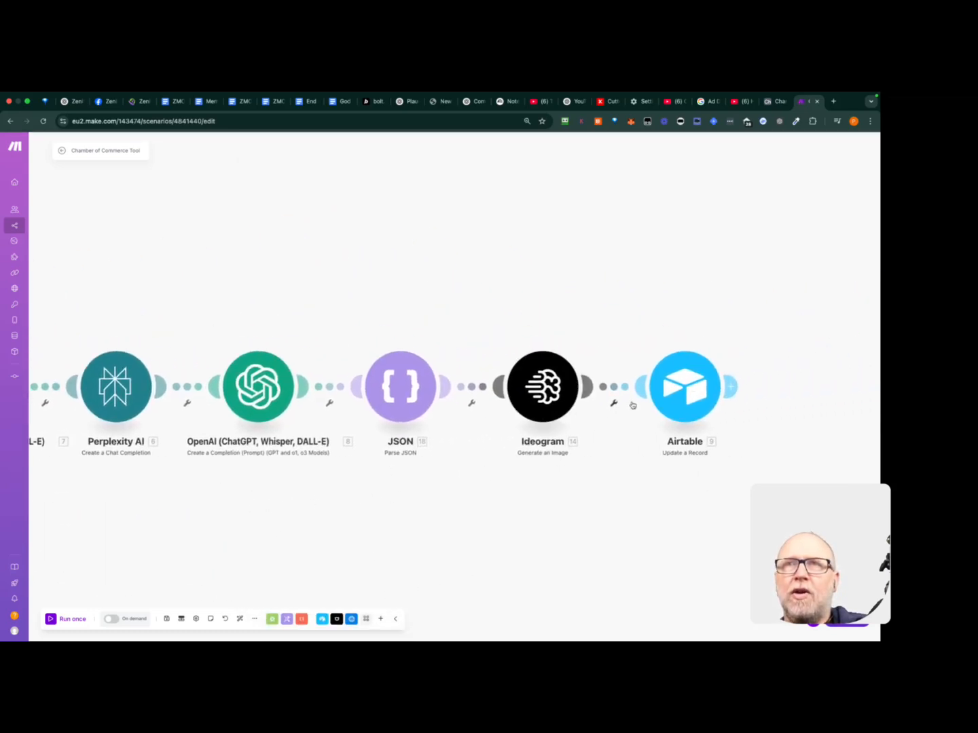
{"action": "left_click", "coordinate": [685, 385]}
{"action": "left_click", "coordinate": [789, 349]}
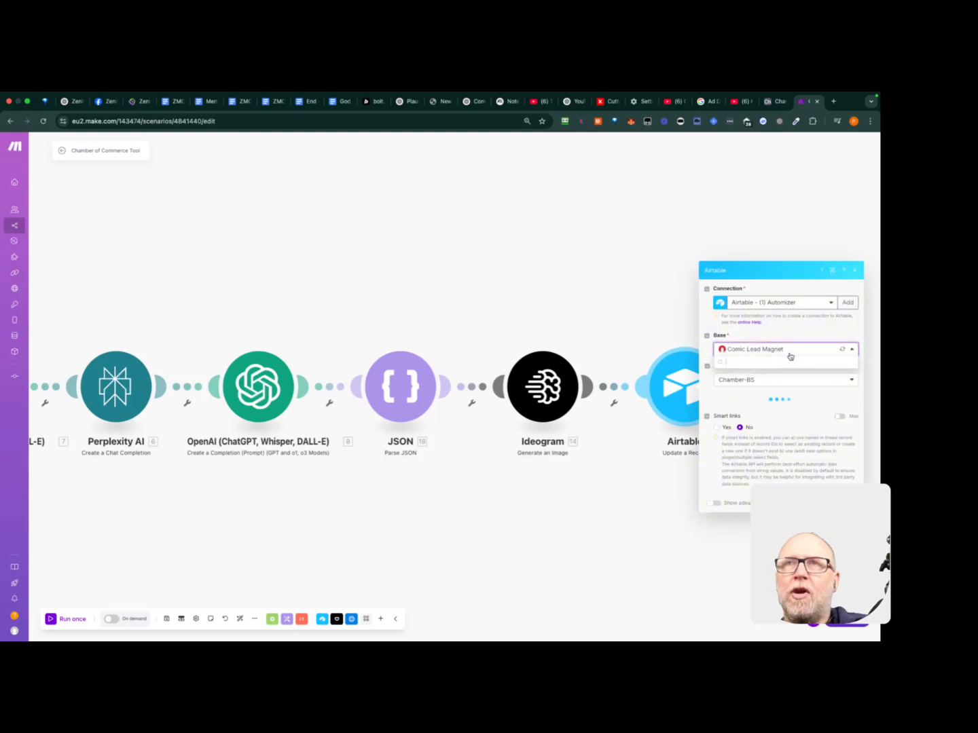
{"action": "left_click", "coordinate": [768, 223]}
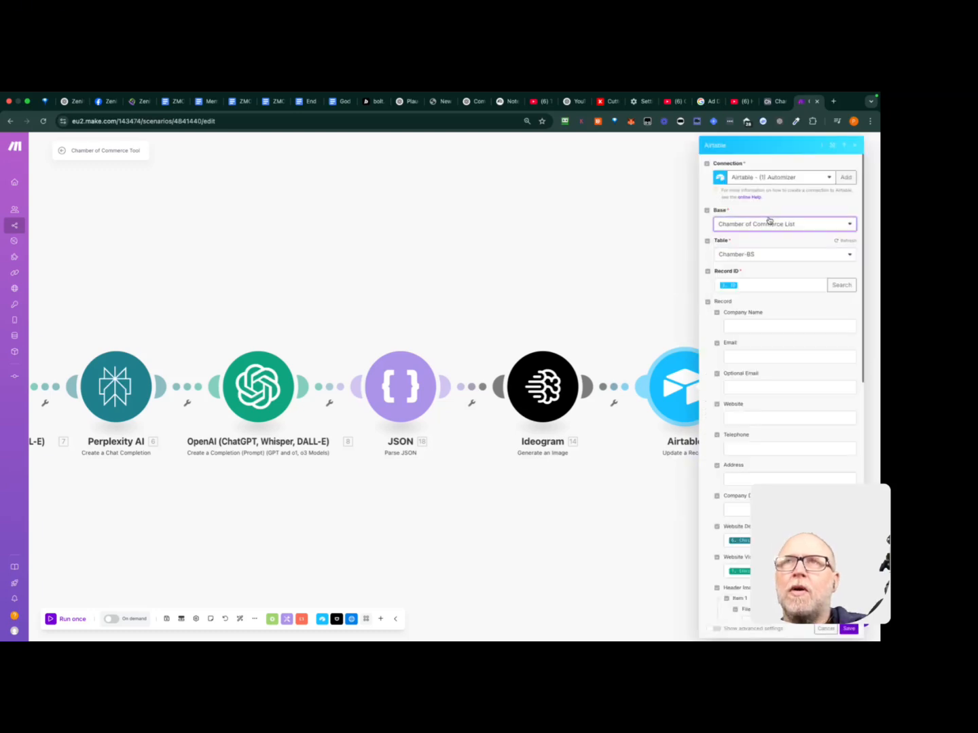
{"action": "left_click", "coordinate": [767, 222]}
{"action": "left_click", "coordinate": [761, 250]}
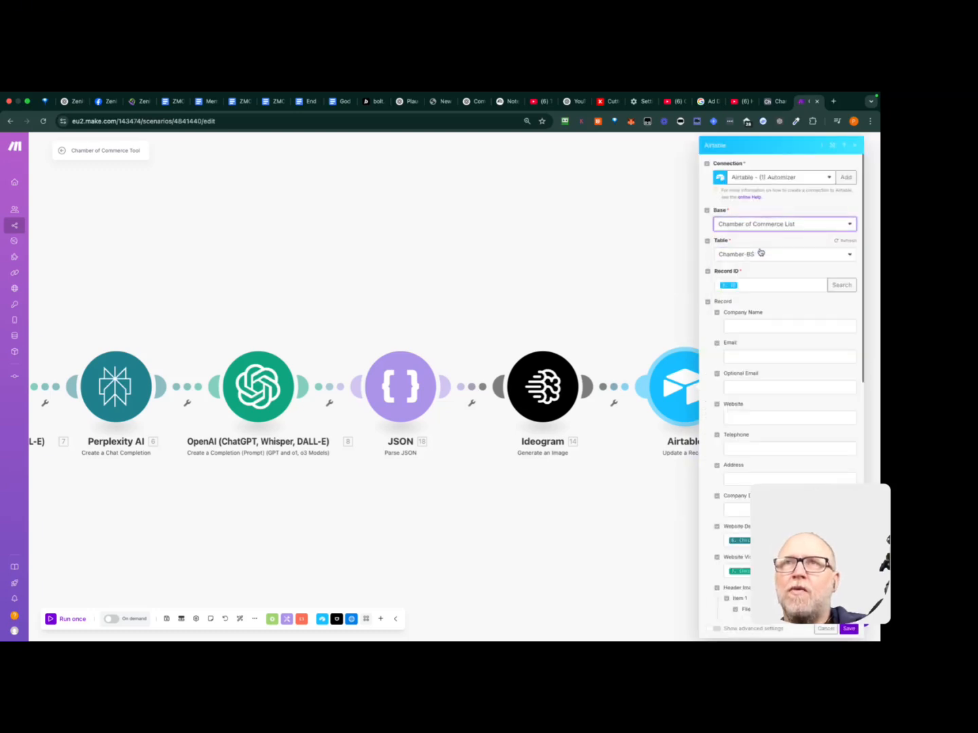
{"action": "left_click", "coordinate": [848, 629]}
{"action": "left_click_drag", "start_coordinate": [428, 552], "coordinate": [649, 477]}
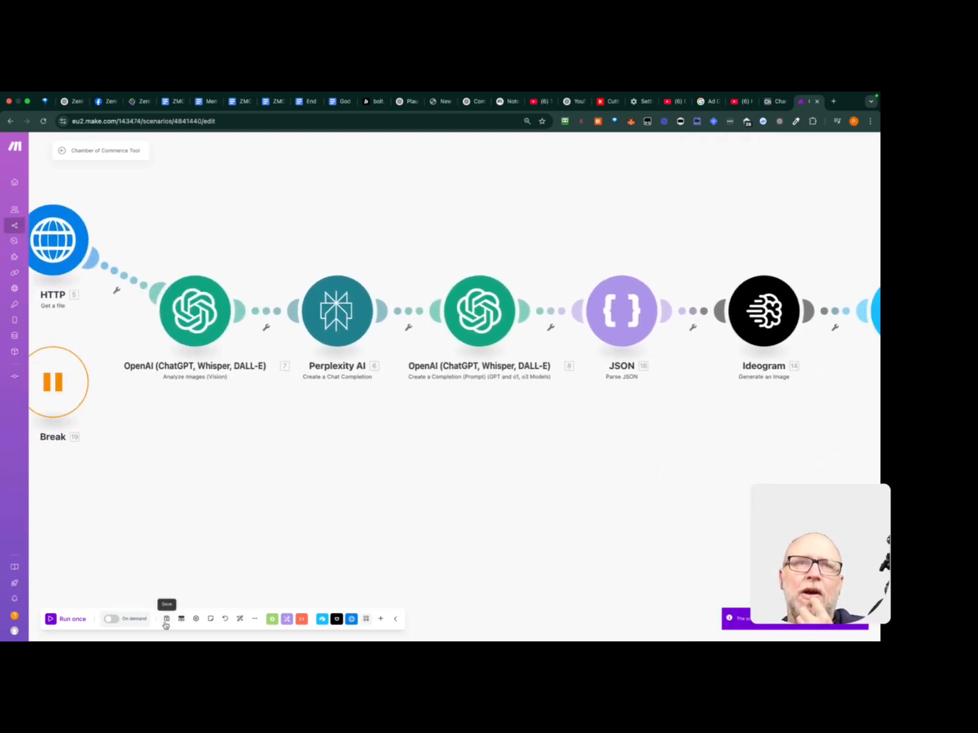
{"action": "left_click_drag", "start_coordinate": [210, 484], "coordinate": [669, 516]}
{"action": "left_click_drag", "start_coordinate": [284, 461], "coordinate": [316, 459]}
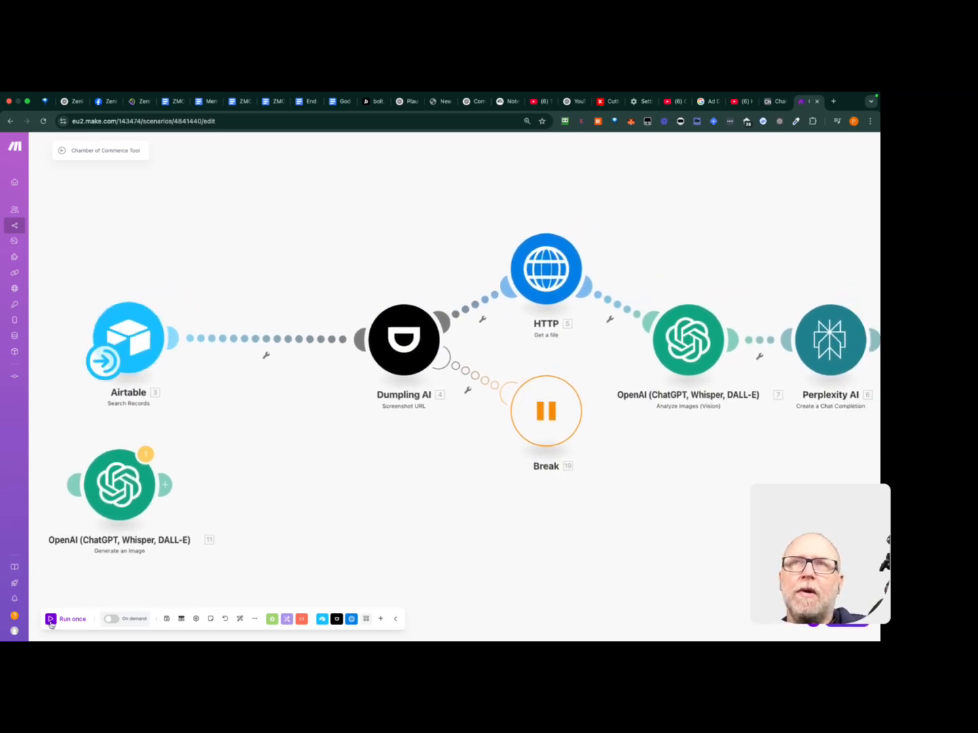
Switch to Airtable, open the Chamber of Commerce List base and look through the Chamber-BS records across to Open AI Image Suggestions
{"action": "left_click", "coordinate": [773, 101]}
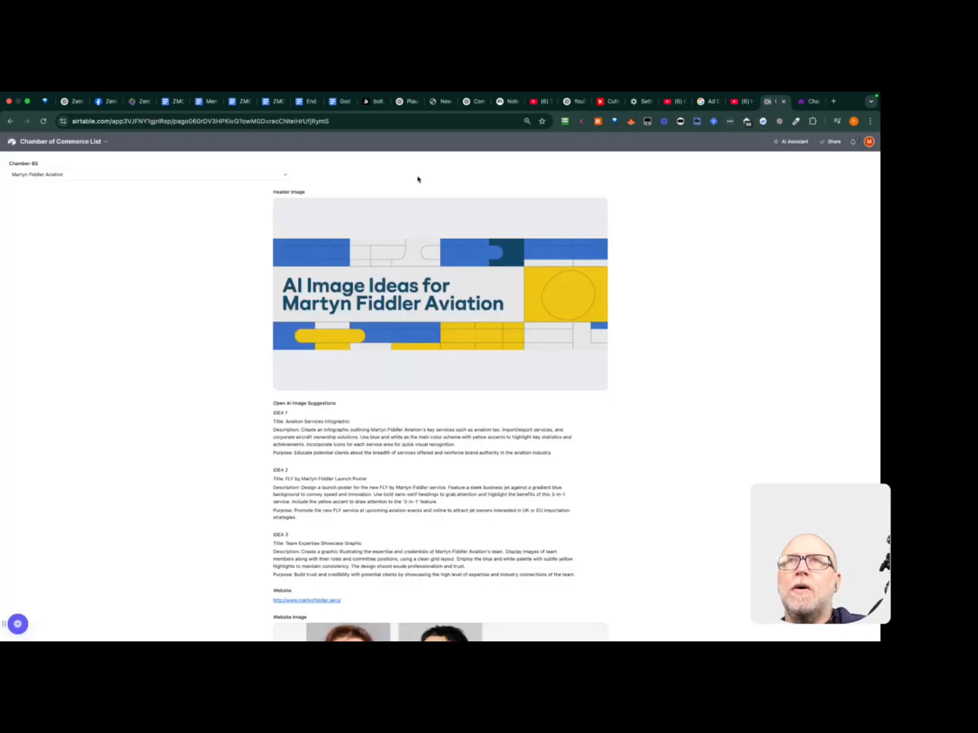
{"action": "left_click", "coordinate": [12, 144]}
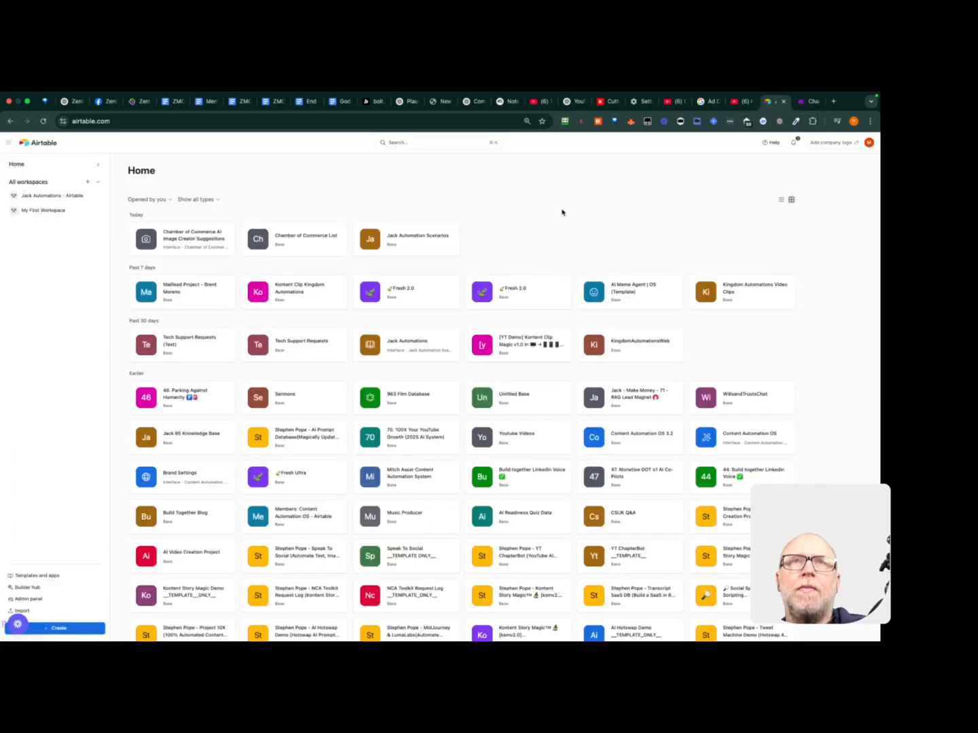
{"action": "left_click", "coordinate": [224, 252]}
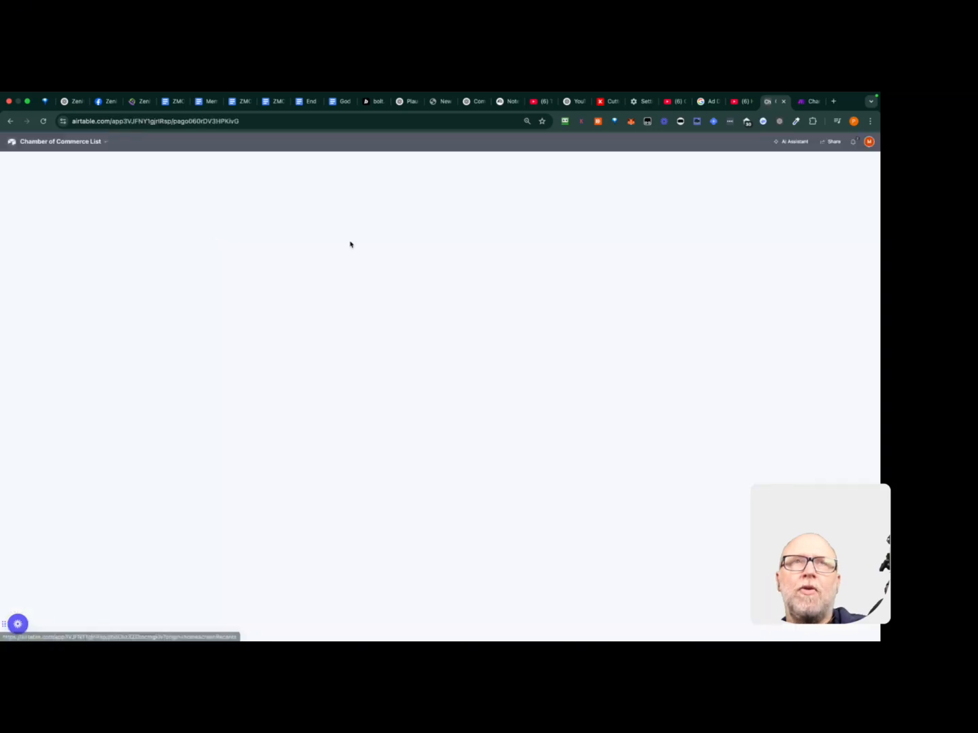
{"action": "left_click", "coordinate": [10, 121]}
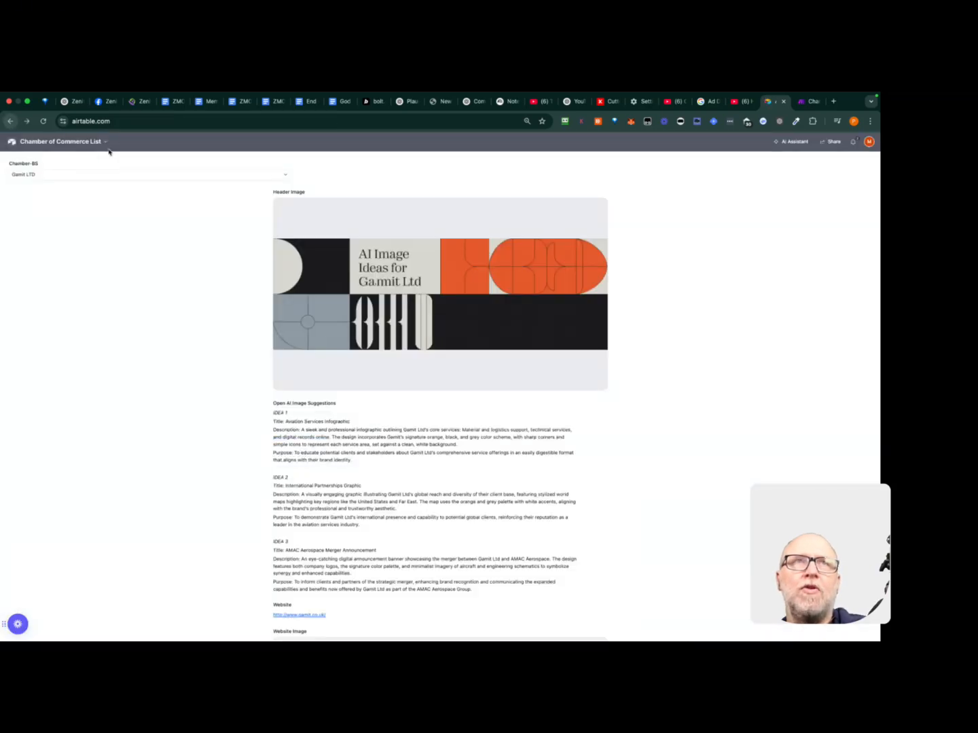
{"action": "left_click", "coordinate": [299, 238]}
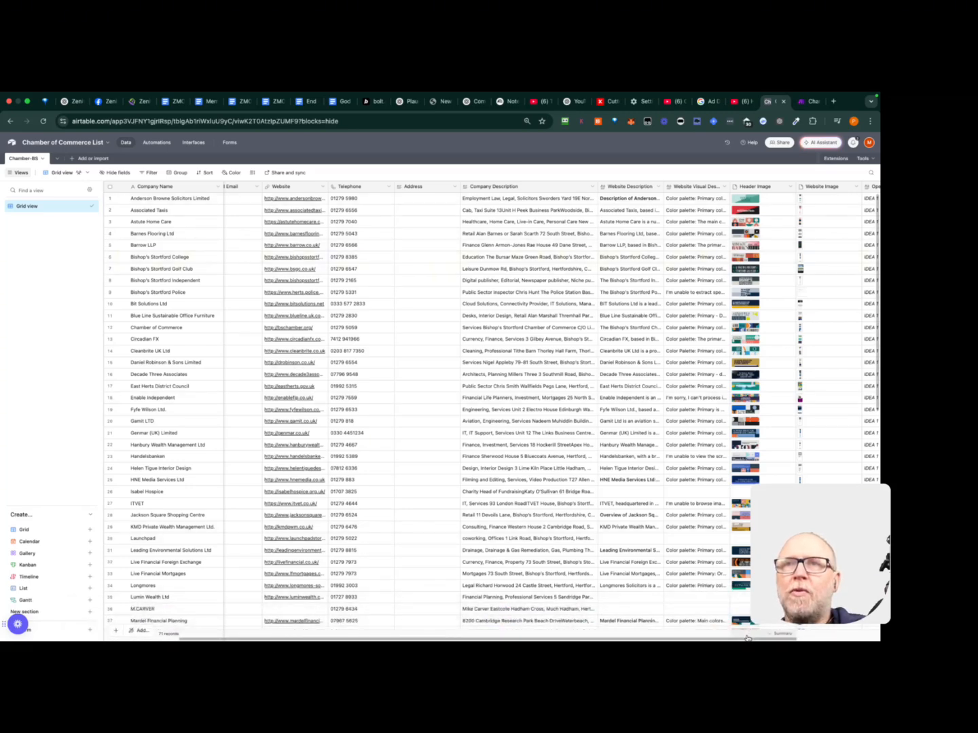
{"action": "scroll", "coordinate": [749, 626], "scroll_direction": "right", "scroll_amount": 3}
{"action": "scroll", "coordinate": [749, 626], "scroll_direction": "right", "scroll_amount": 1}
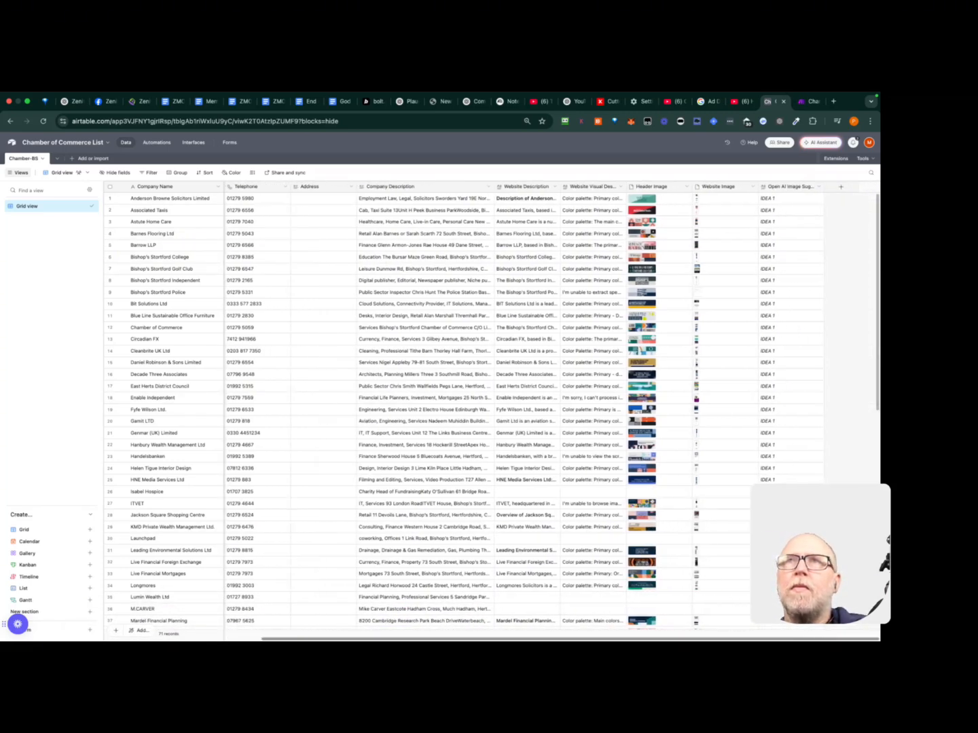
{"action": "scroll", "coordinate": [672, 480], "scroll_direction": "down", "scroll_amount": 3}
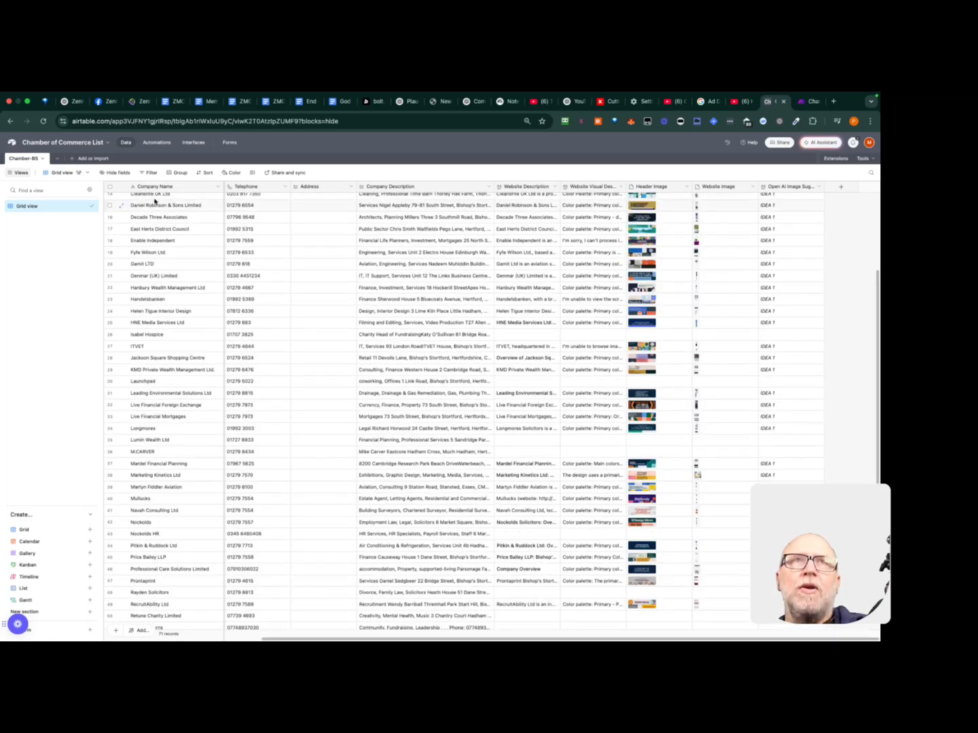
Filter the Chamber-BS grid view to records where Website Description is empty
{"action": "left_click", "coordinate": [149, 173]}
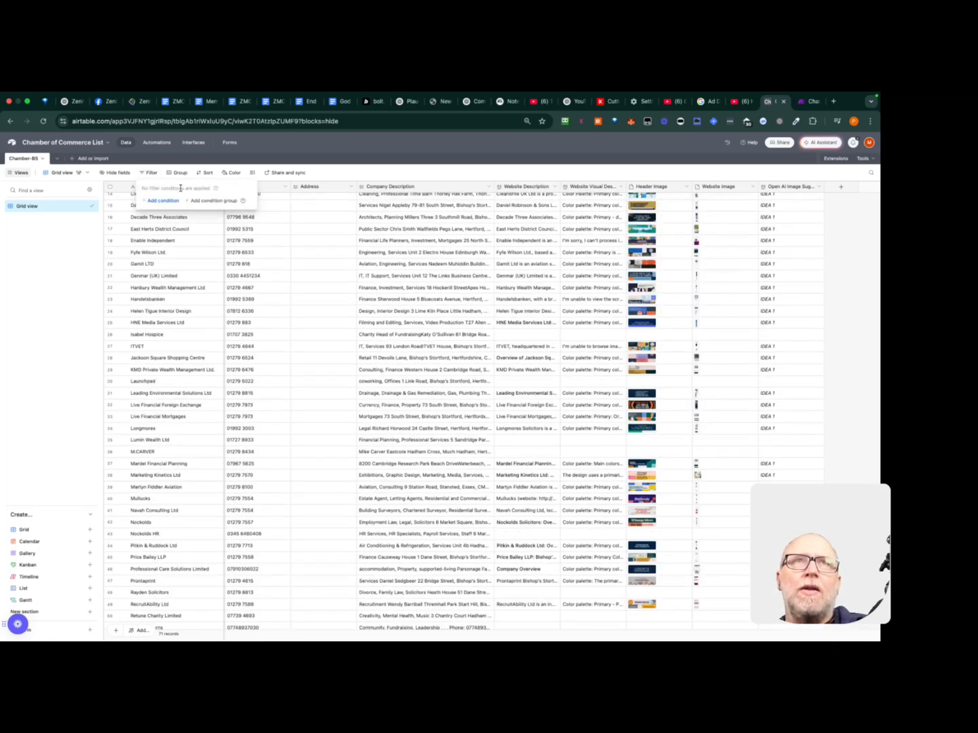
{"action": "left_click", "coordinate": [169, 201]}
{"action": "left_click", "coordinate": [205, 201]}
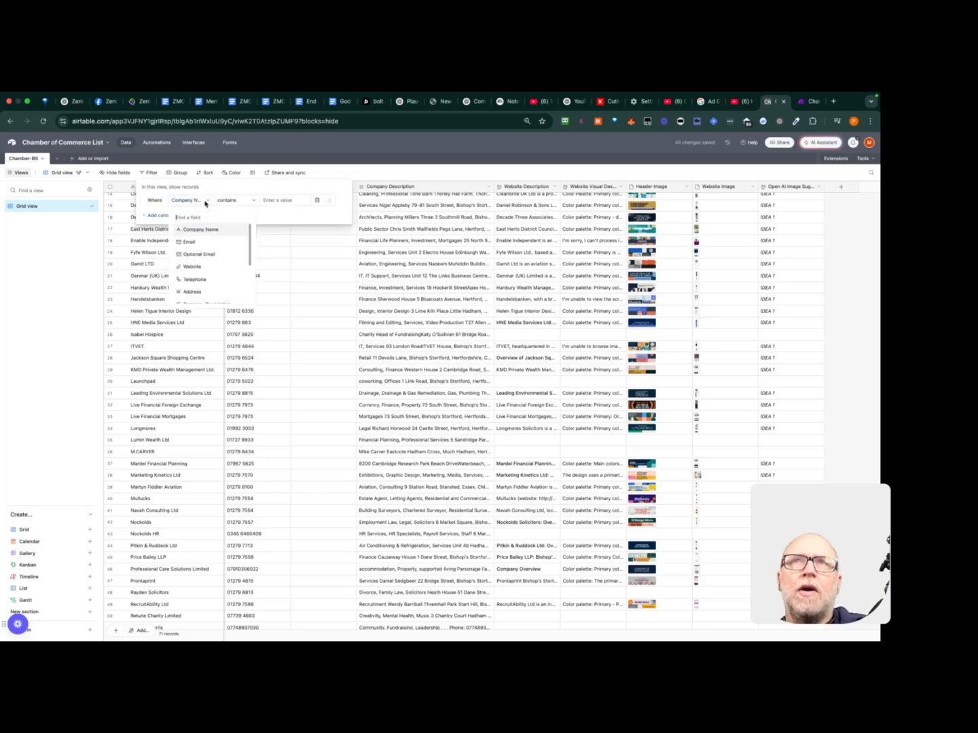
{"action": "scroll", "coordinate": [219, 272], "scroll_direction": "down", "scroll_amount": 2}
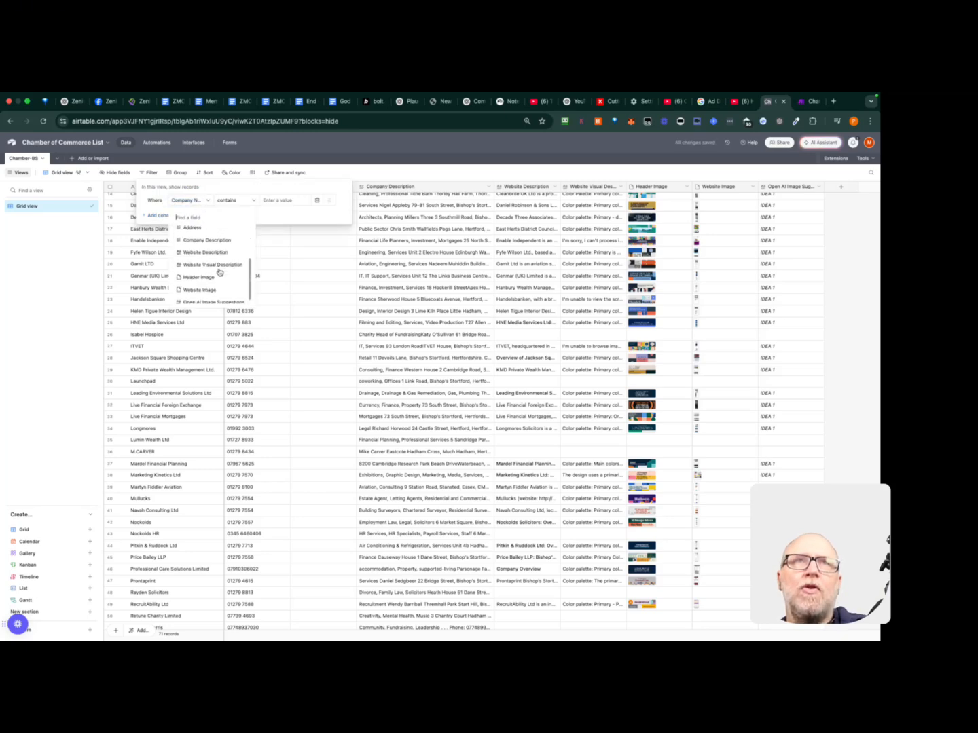
{"action": "left_click", "coordinate": [209, 260]}
{"action": "left_click", "coordinate": [237, 201]}
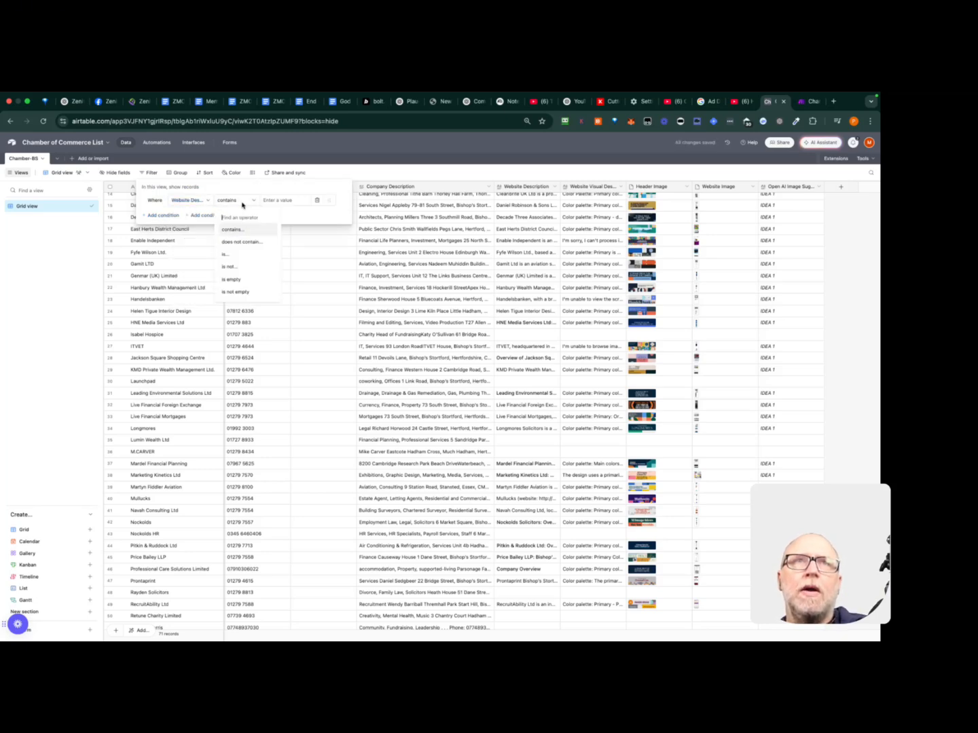
{"action": "left_click", "coordinate": [252, 279]}
{"action": "left_click", "coordinate": [508, 490]}
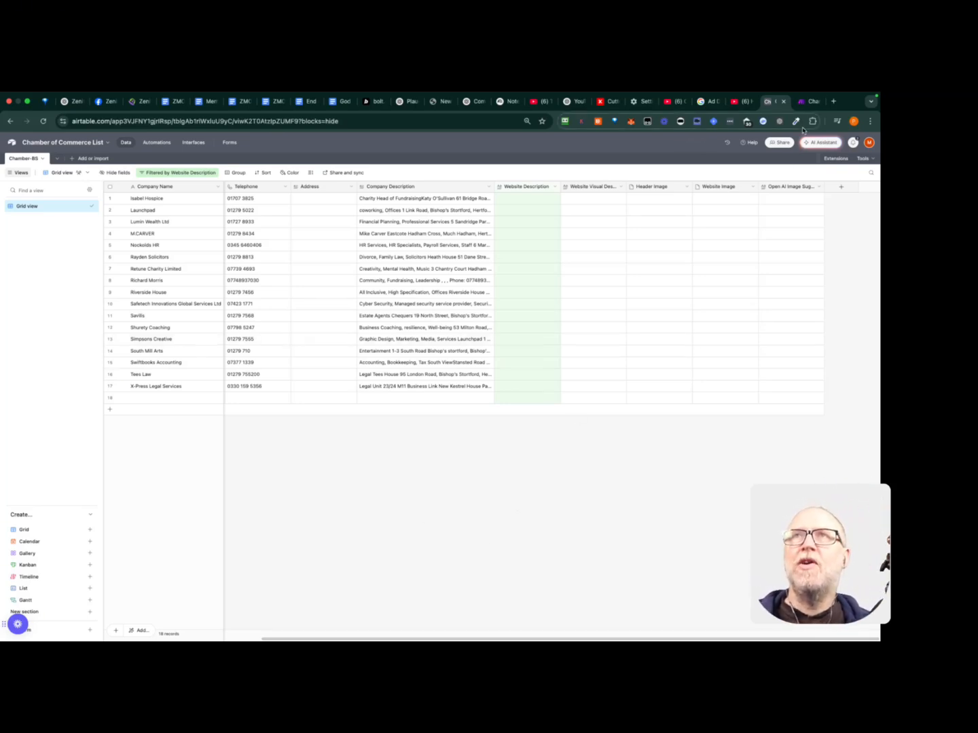
Switch to Make.com, run the scenario once, and compare the Search Records output bundles with the filtered Airtable records
{"action": "left_click", "coordinate": [808, 101]}
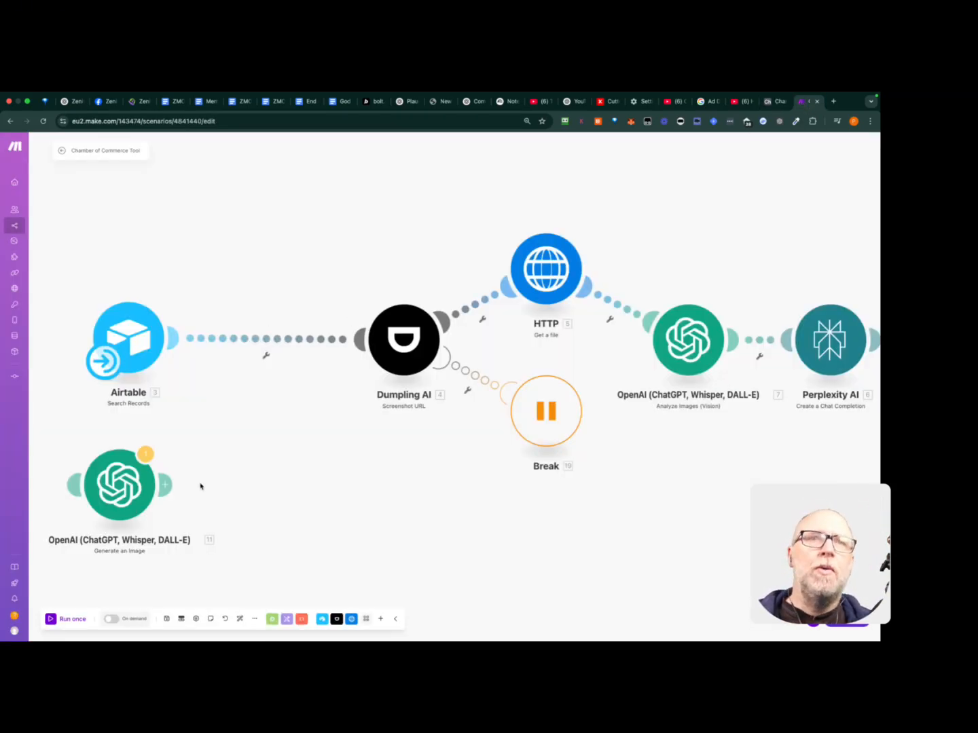
{"action": "left_click", "coordinate": [54, 619]}
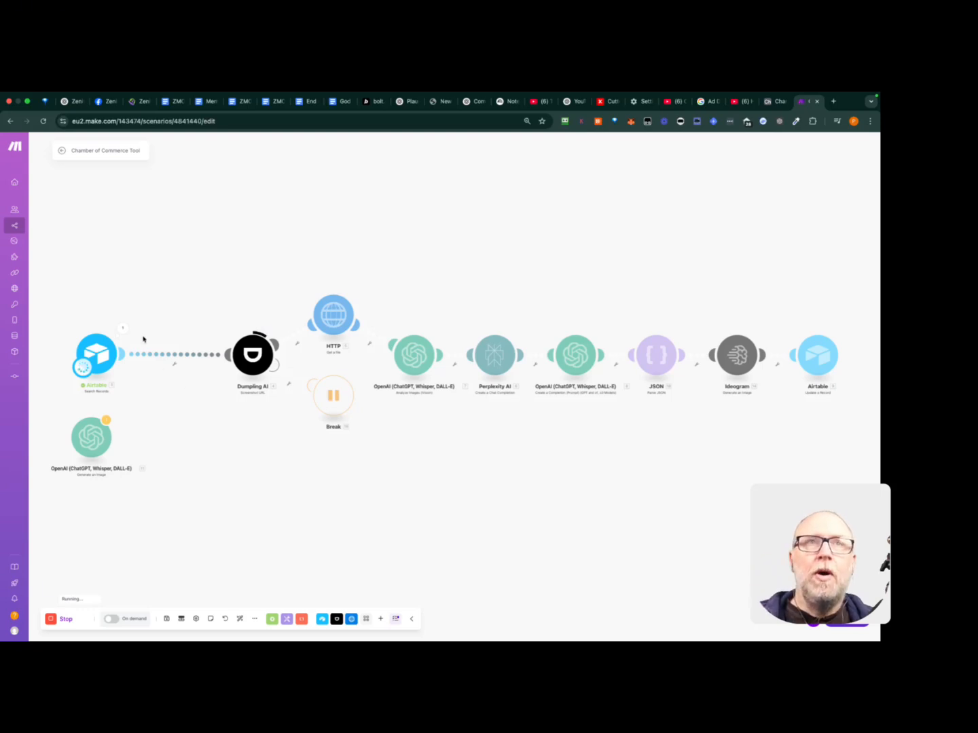
{"action": "left_click", "coordinate": [118, 331]}
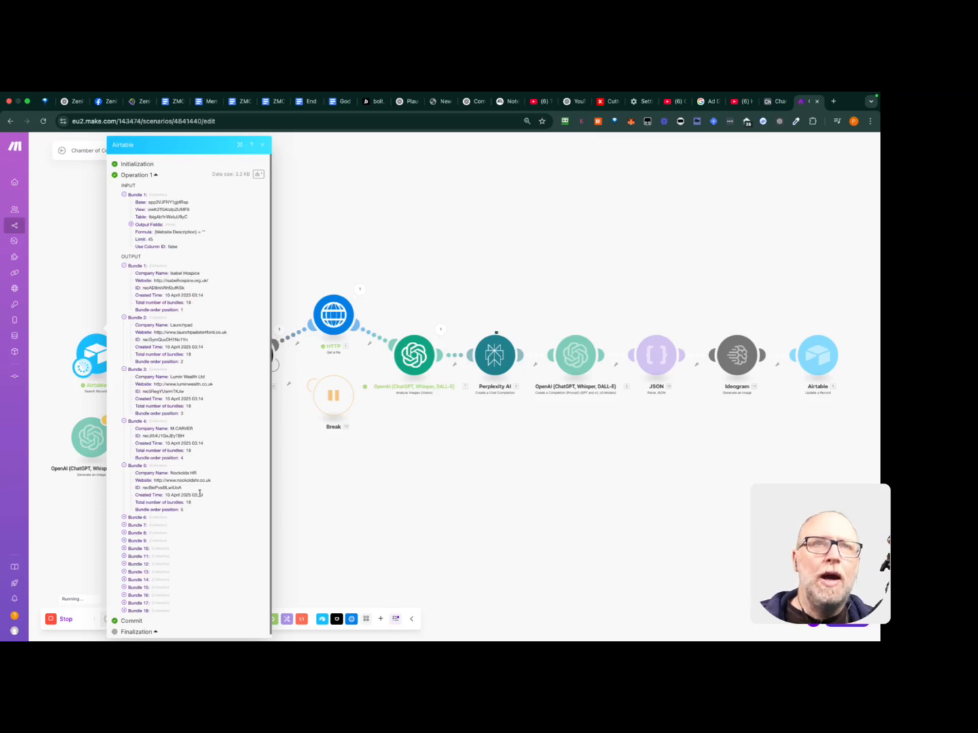
{"action": "scroll", "coordinate": [197, 505], "scroll_direction": "down", "scroll_amount": 1}
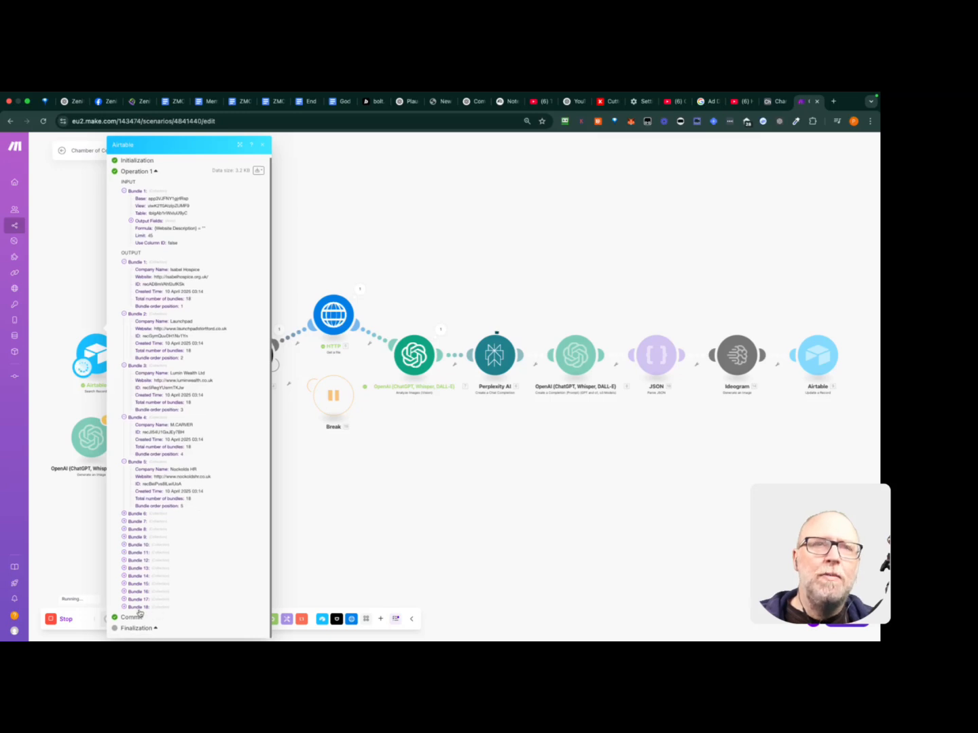
{"action": "left_click", "coordinate": [773, 101]}
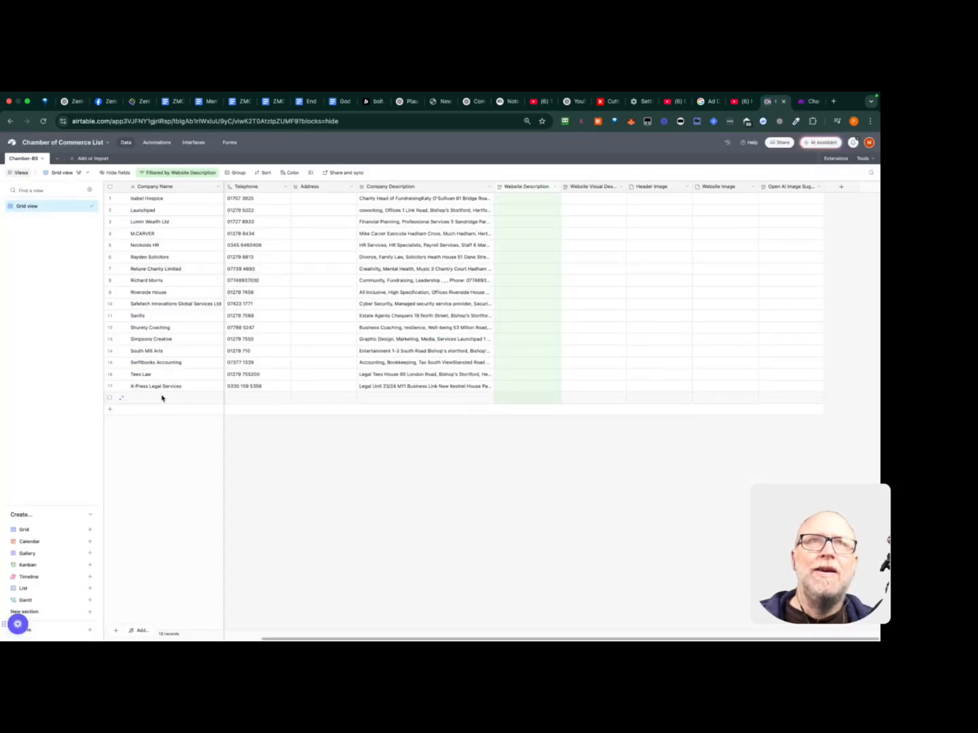
{"action": "left_click", "coordinate": [809, 101]}
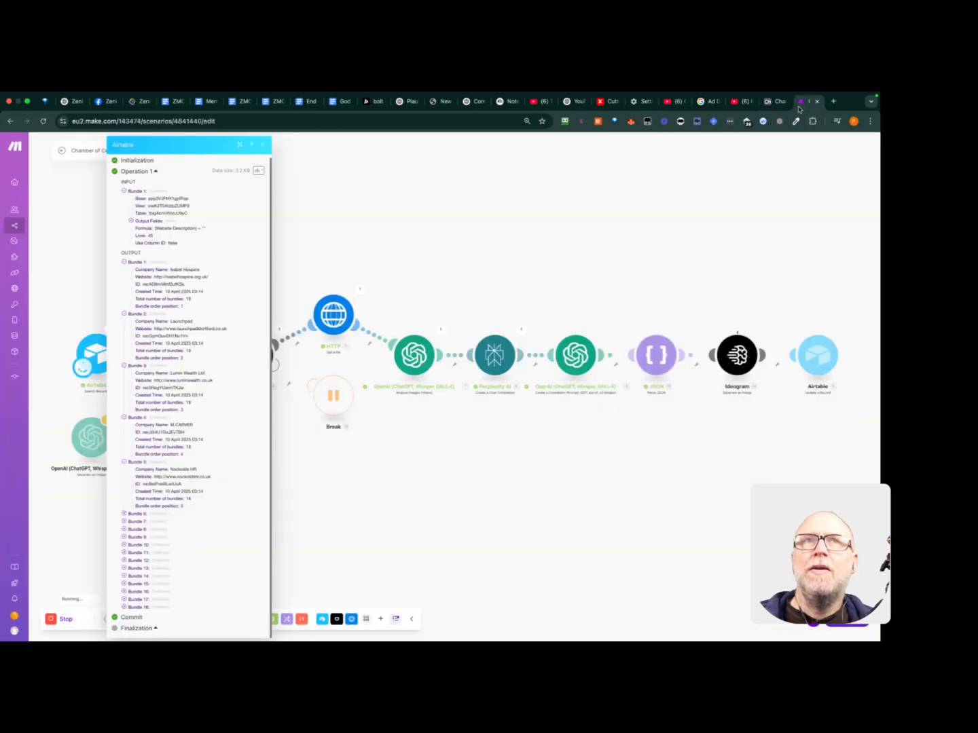
{"action": "left_click", "coordinate": [351, 229]}
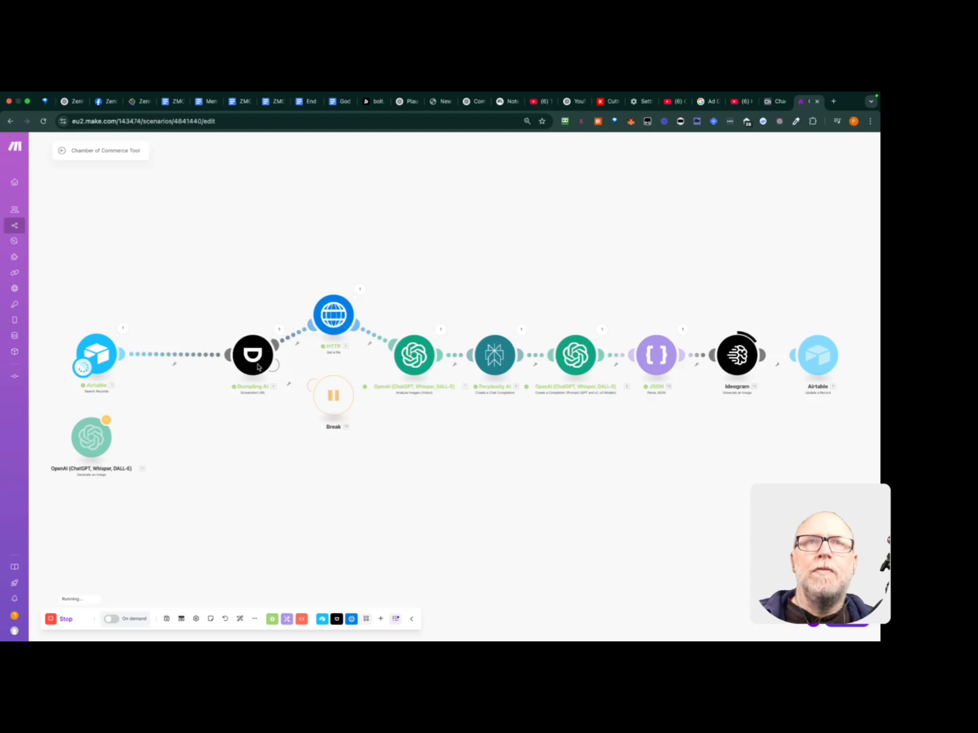
Open the screenshot URL from the Dumpling AI module's output, examine the full-page website capture, and close the module's output
{"action": "left_click", "coordinate": [283, 331]}
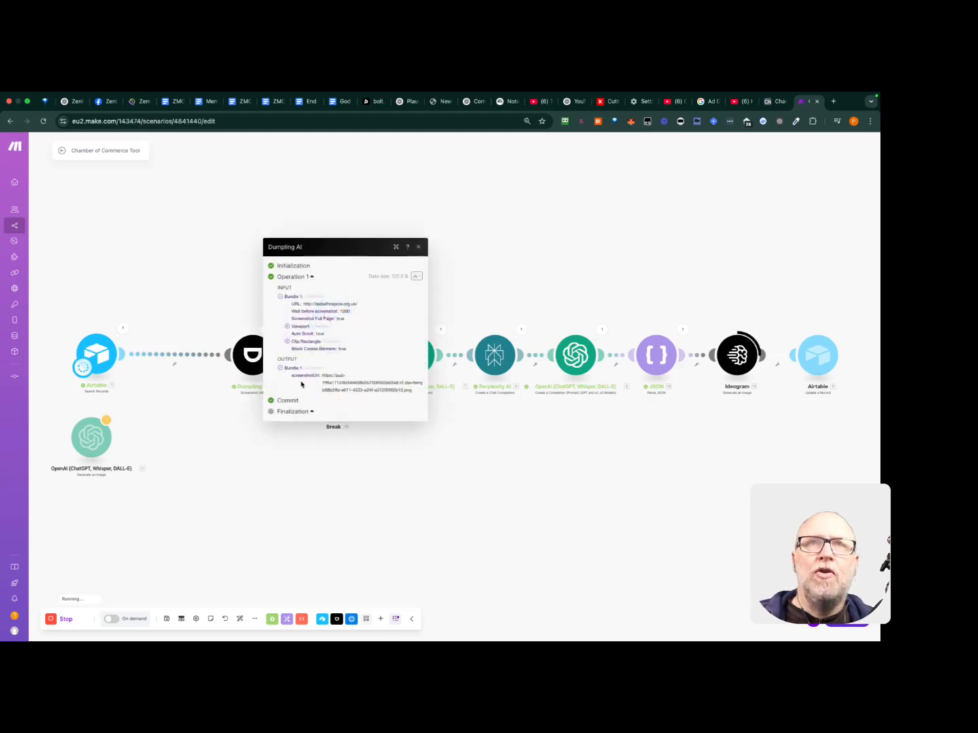
{"action": "left_click_drag", "start_coordinate": [322, 377], "coordinate": [420, 396]}
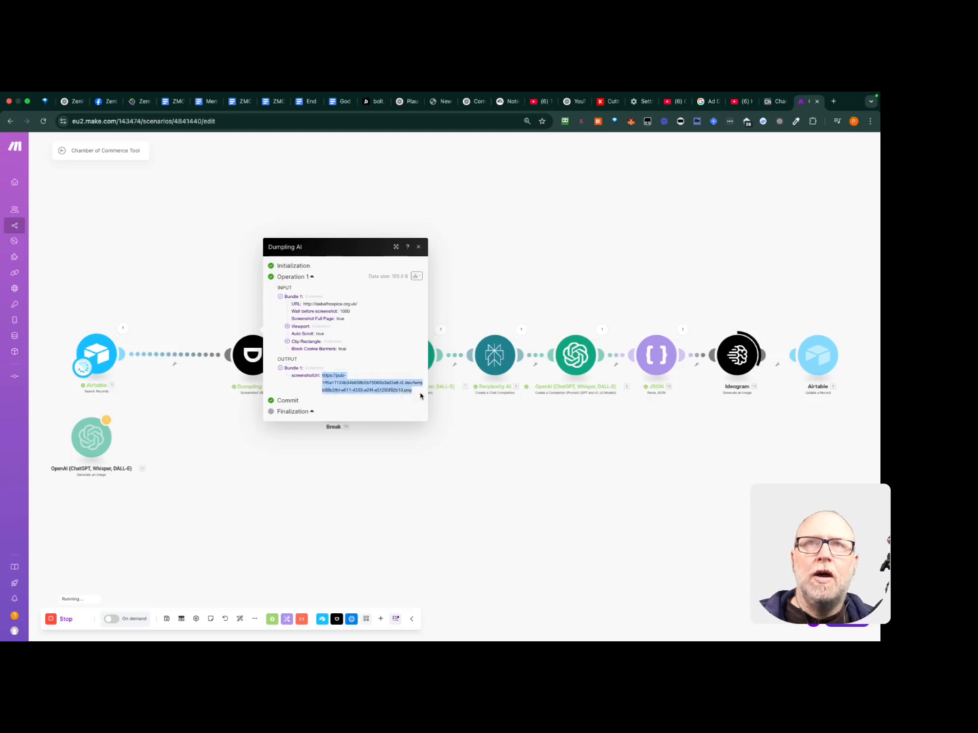
{"action": "right_click", "coordinate": [376, 386]}
{"action": "left_click", "coordinate": [432, 425]}
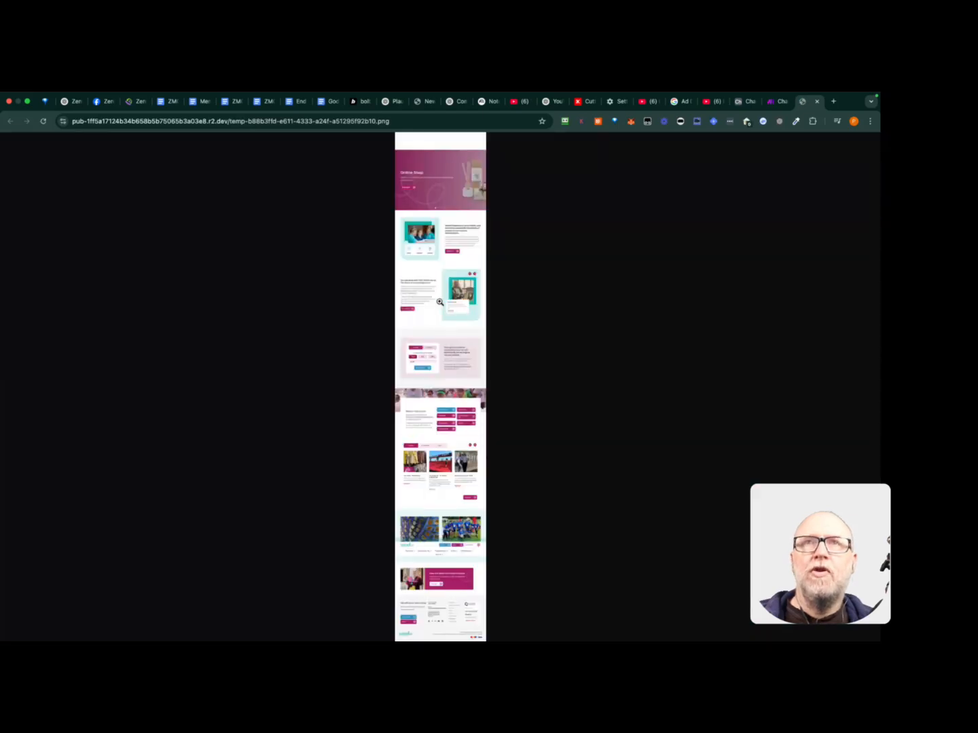
{"action": "left_click", "coordinate": [439, 307]}
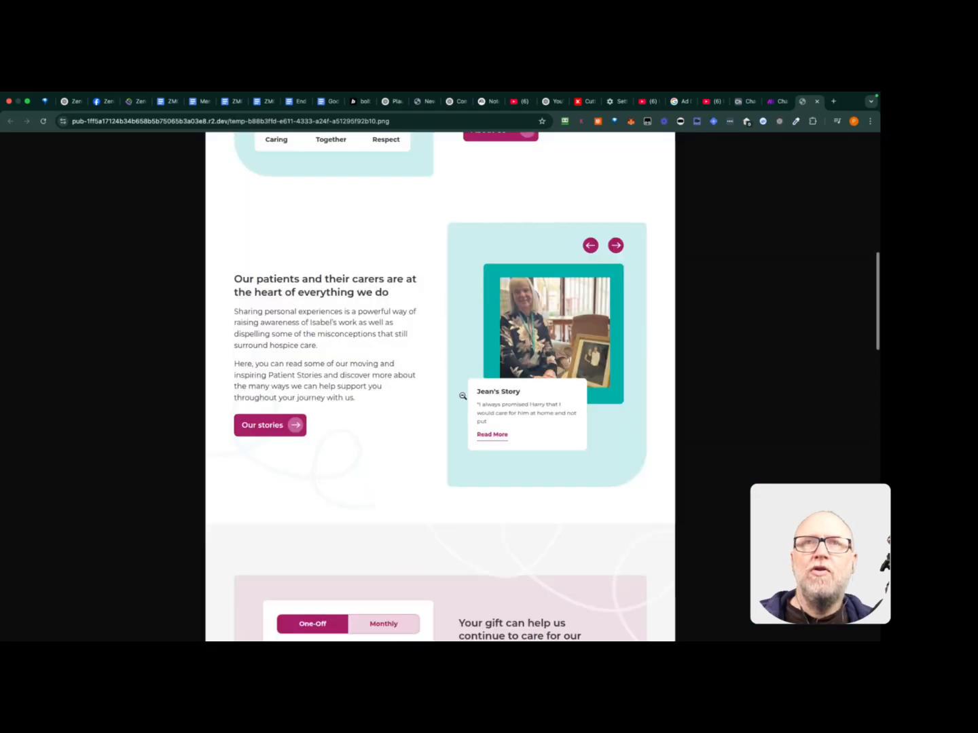
{"action": "scroll", "coordinate": [430, 473], "scroll_direction": "down", "scroll_amount": 15}
{"action": "scroll", "coordinate": [428, 472], "scroll_direction": "up", "scroll_amount": 20}
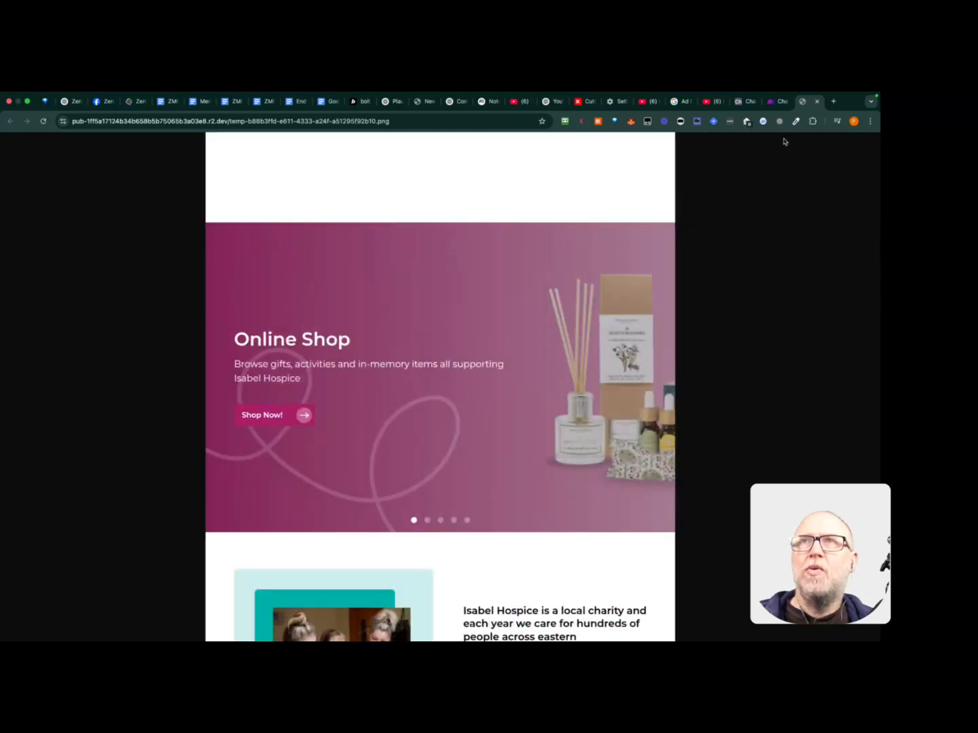
{"action": "left_click", "coordinate": [772, 104]}
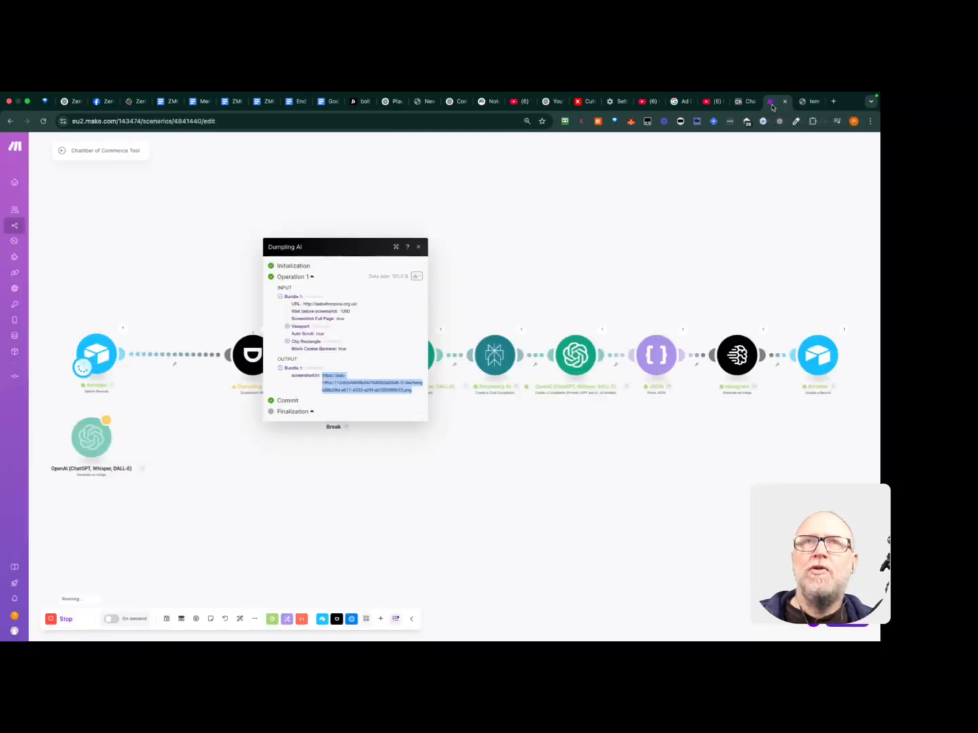
{"action": "left_click", "coordinate": [418, 247]}
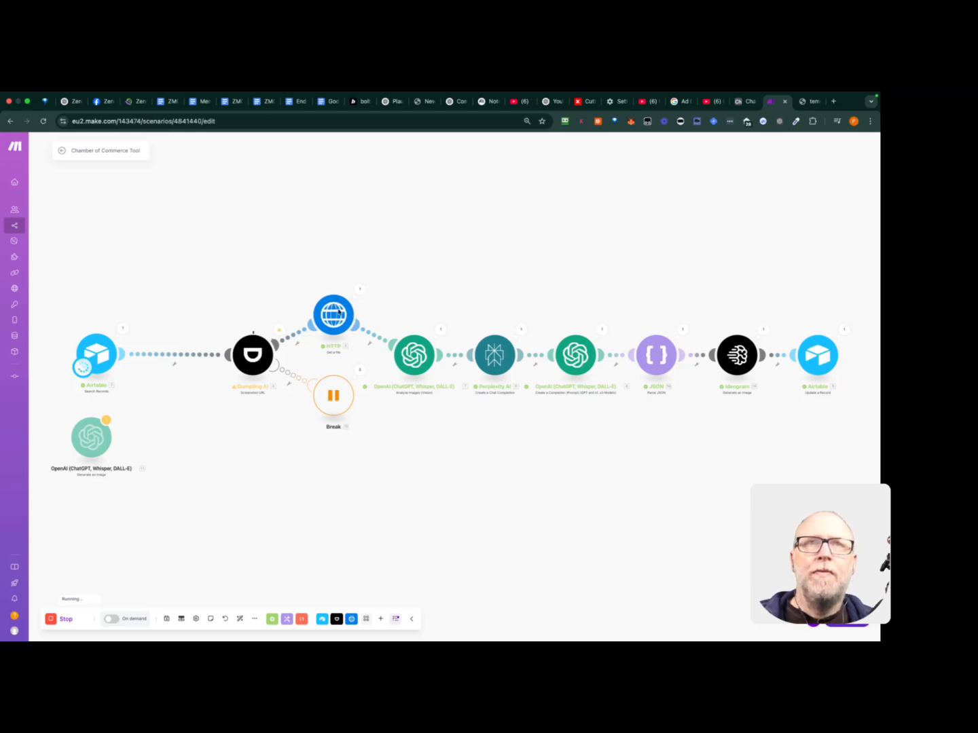
Expand the OpenAI Analyze Images module's output down to the message content, read the website's design description, and close the output
{"action": "left_click", "coordinate": [440, 331]}
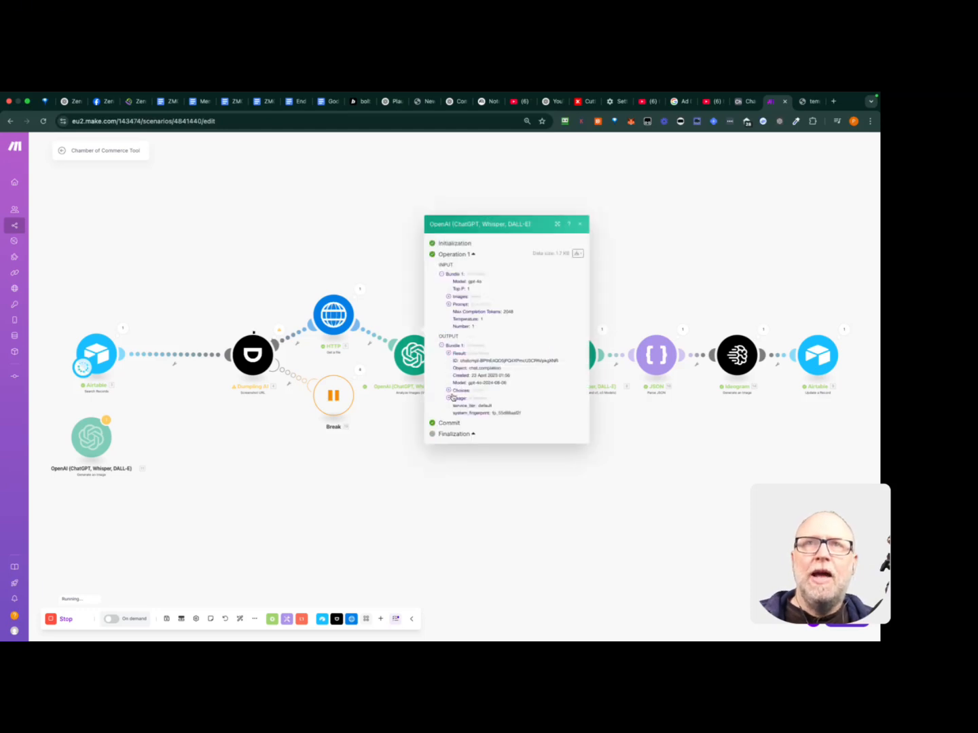
{"action": "left_click", "coordinate": [448, 390]}
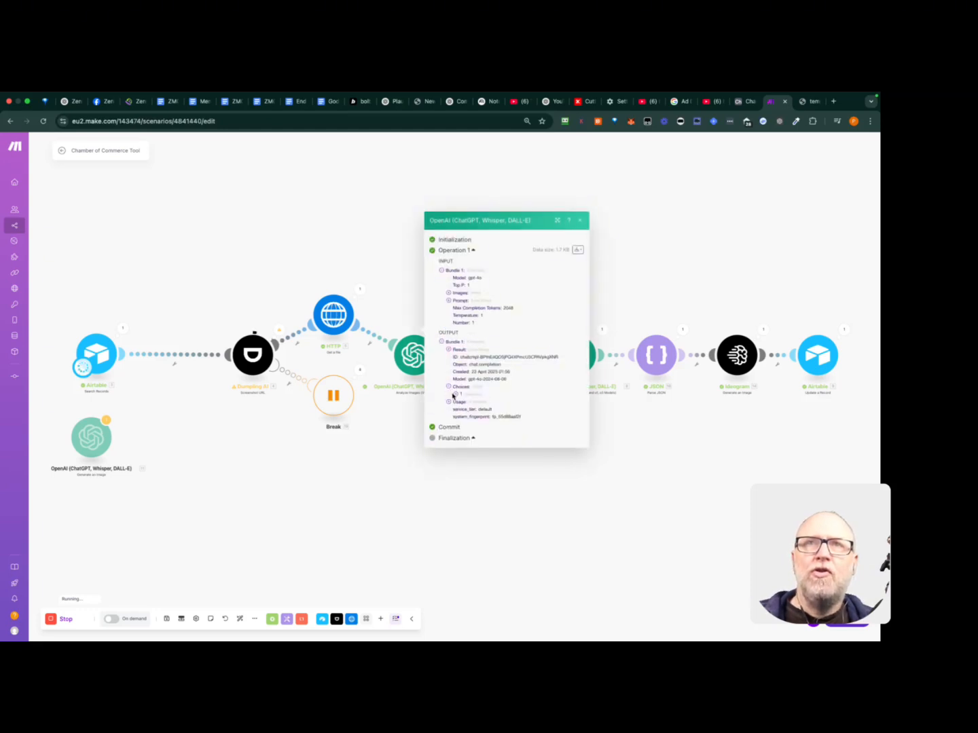
{"action": "left_click", "coordinate": [455, 395]}
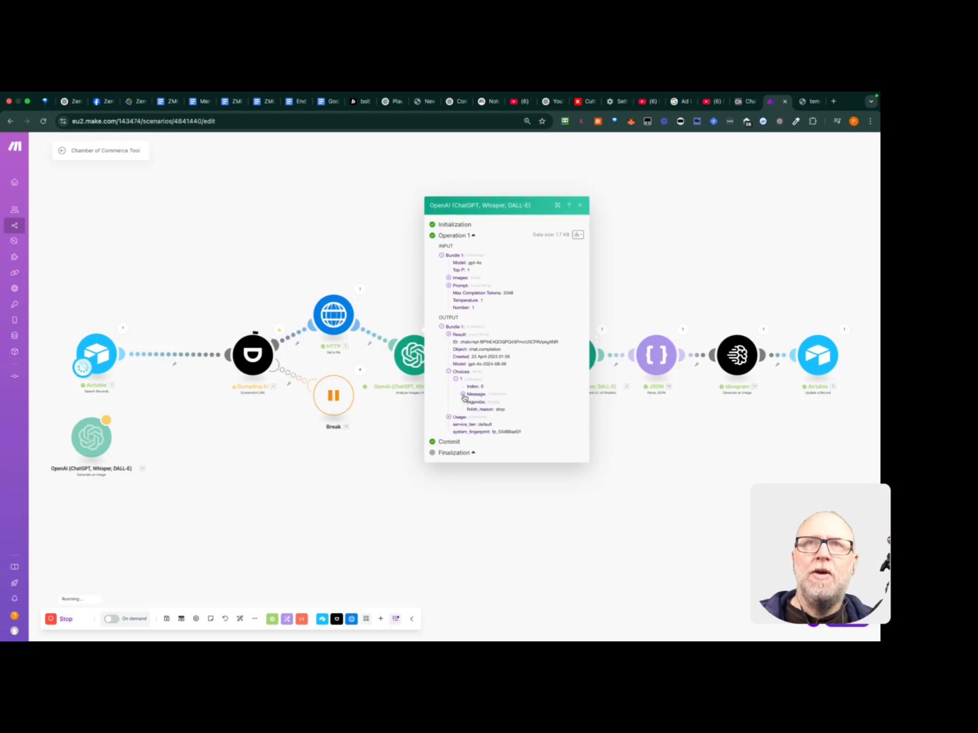
{"action": "left_click", "coordinate": [464, 397]}
{"action": "left_click", "coordinate": [469, 397]}
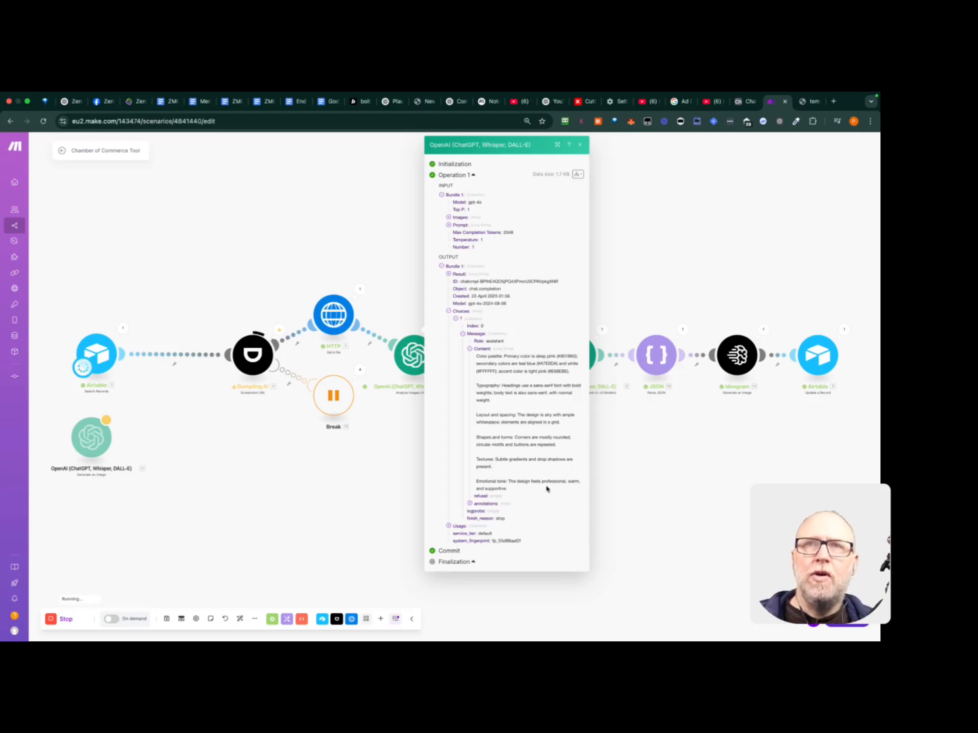
{"action": "left_click", "coordinate": [642, 495]}
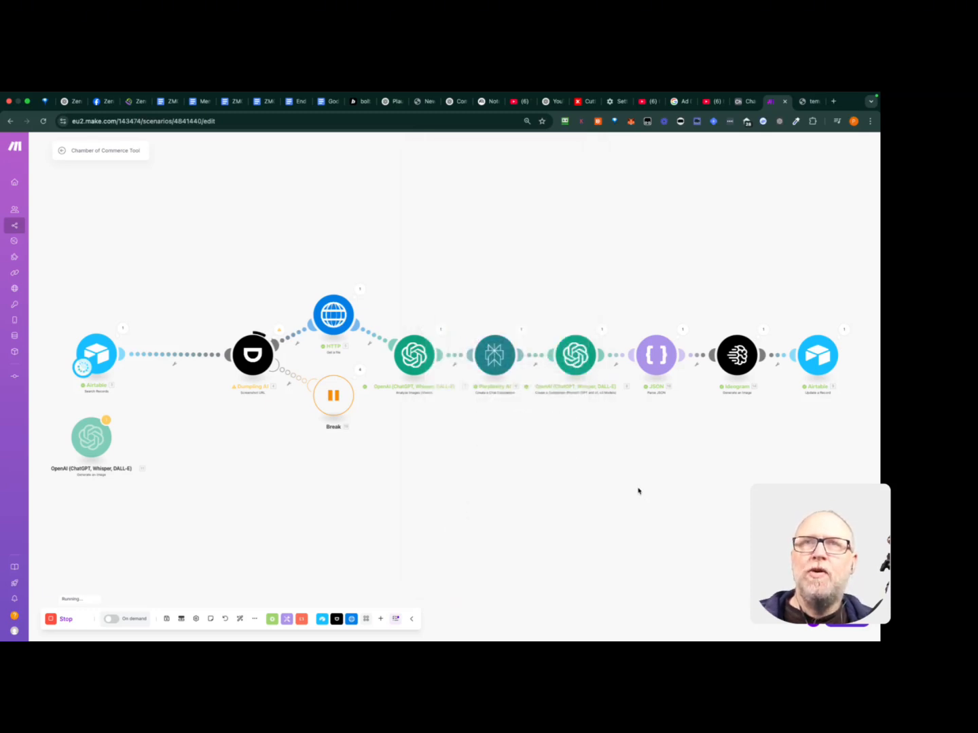
Expand the Perplexity AI module's output down to the message content, read the full company research text, and close the output
{"action": "left_click", "coordinate": [520, 331]}
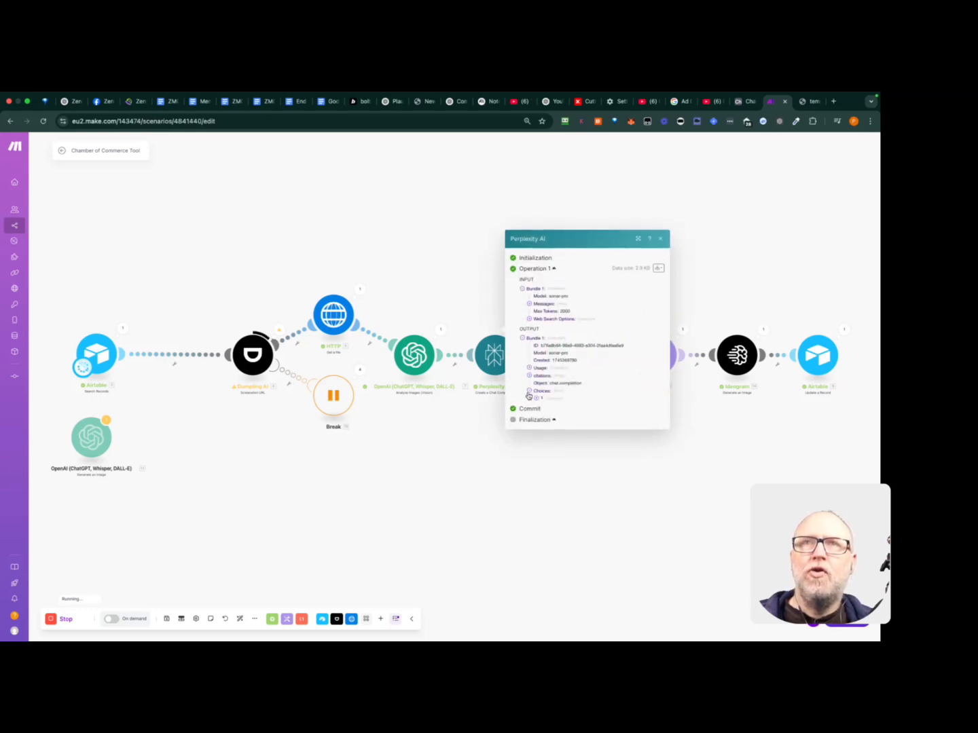
{"action": "left_click", "coordinate": [529, 395]}
{"action": "left_click", "coordinate": [542, 405]}
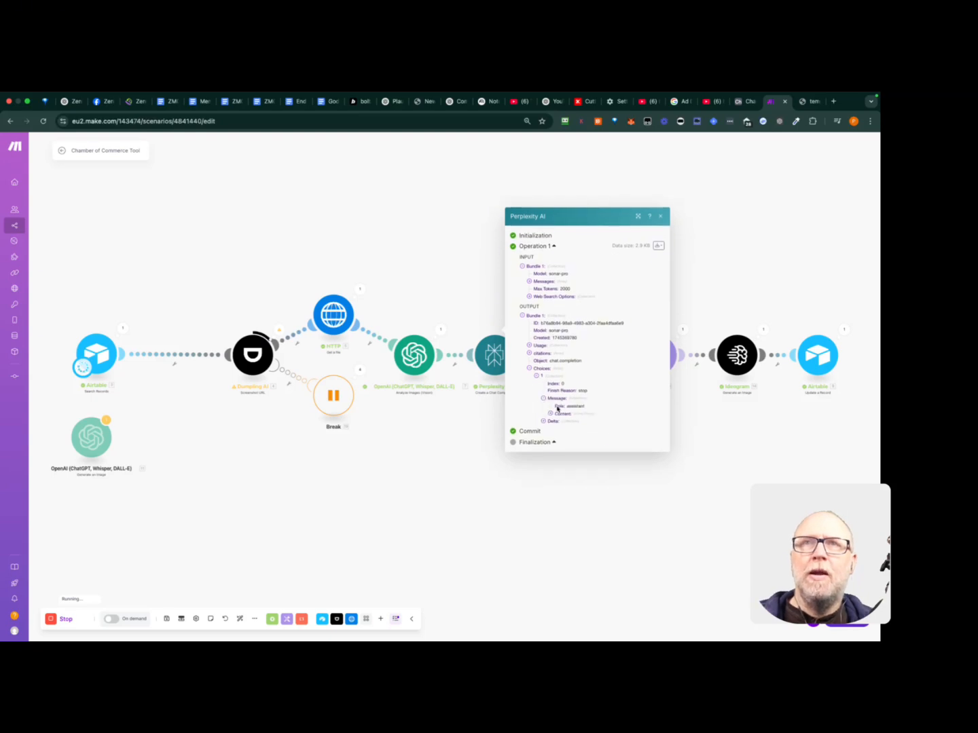
{"action": "left_click", "coordinate": [550, 414]}
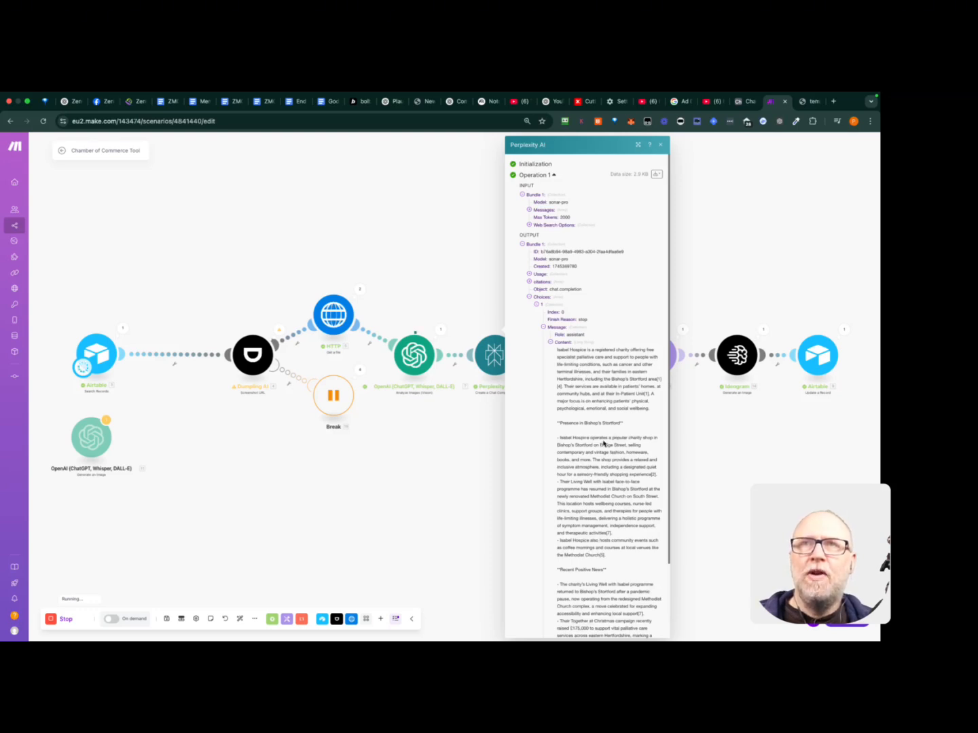
{"action": "scroll", "coordinate": [603, 443], "scroll_direction": "down", "scroll_amount": 3}
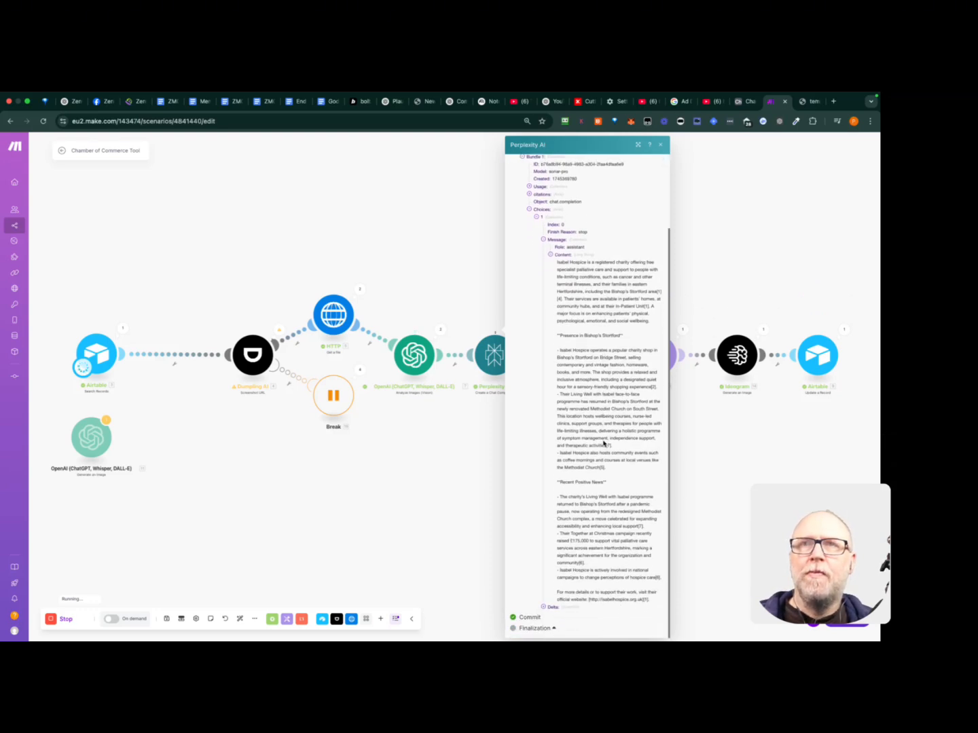
{"action": "left_click", "coordinate": [743, 470]}
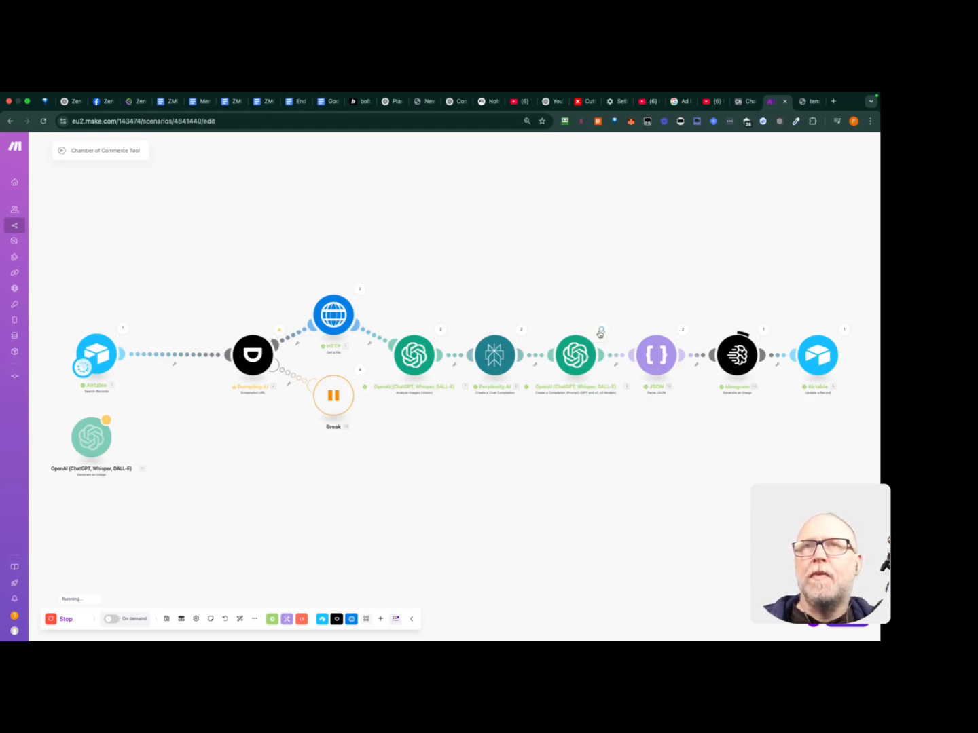
Open the OpenAI Create a Completion module's output and expand Operation 1's choices down to the message content with the image ideas
{"action": "left_click", "coordinate": [600, 332]}
{"action": "left_click", "coordinate": [635, 326]}
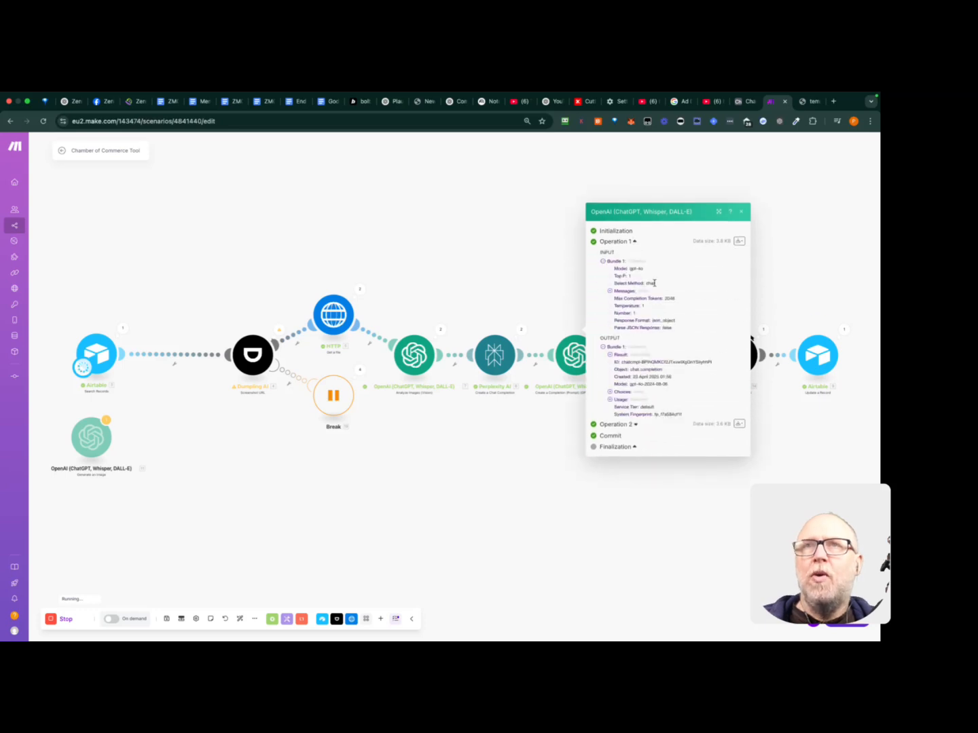
{"action": "left_click", "coordinate": [610, 391]}
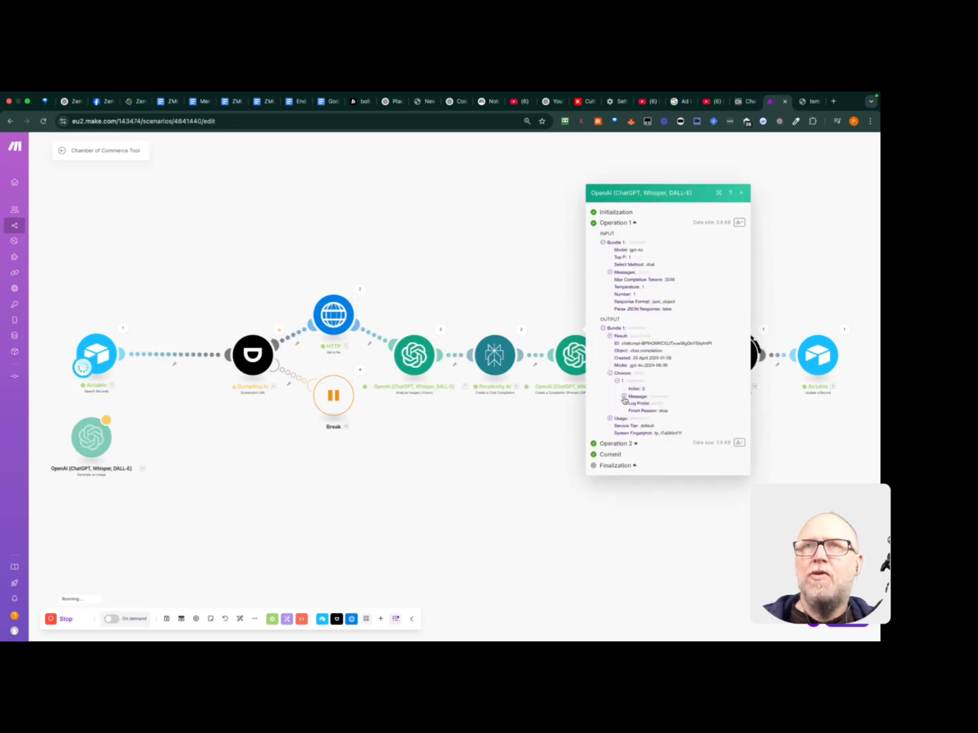
{"action": "left_click", "coordinate": [624, 401]}
{"action": "left_click", "coordinate": [631, 396]}
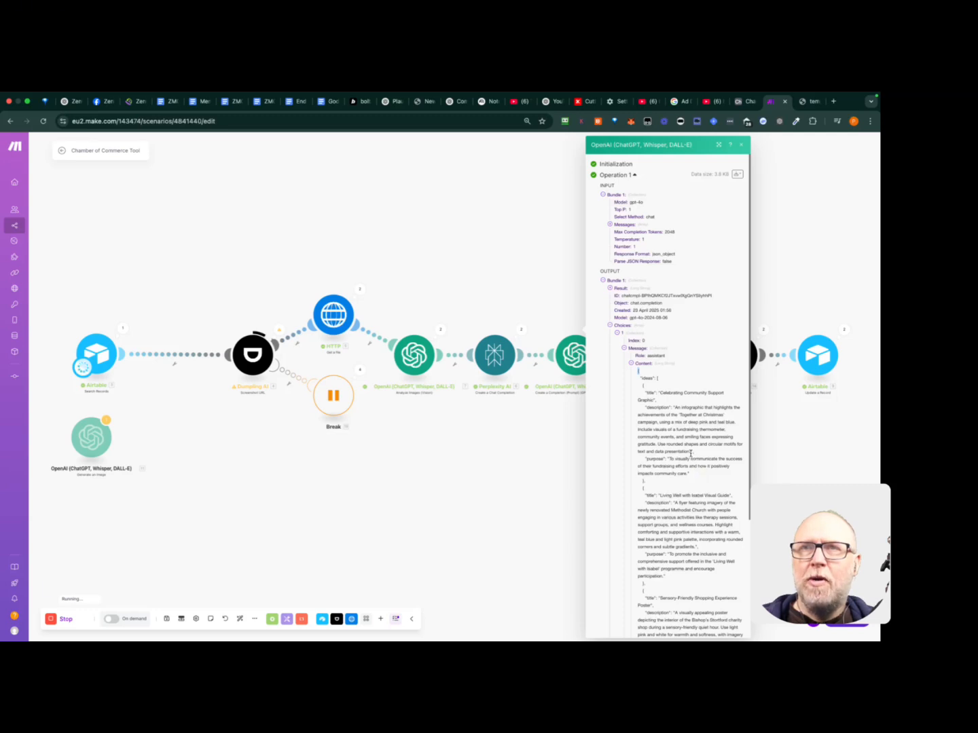
Copy the first idea's description, the 'Together at Christmas' infographic, and submit it as a prompt in the open ChatGPT 4o chat
{"action": "left_click_drag", "start_coordinate": [690, 451], "coordinate": [675, 412]}
{"action": "key", "text": "super+c"}
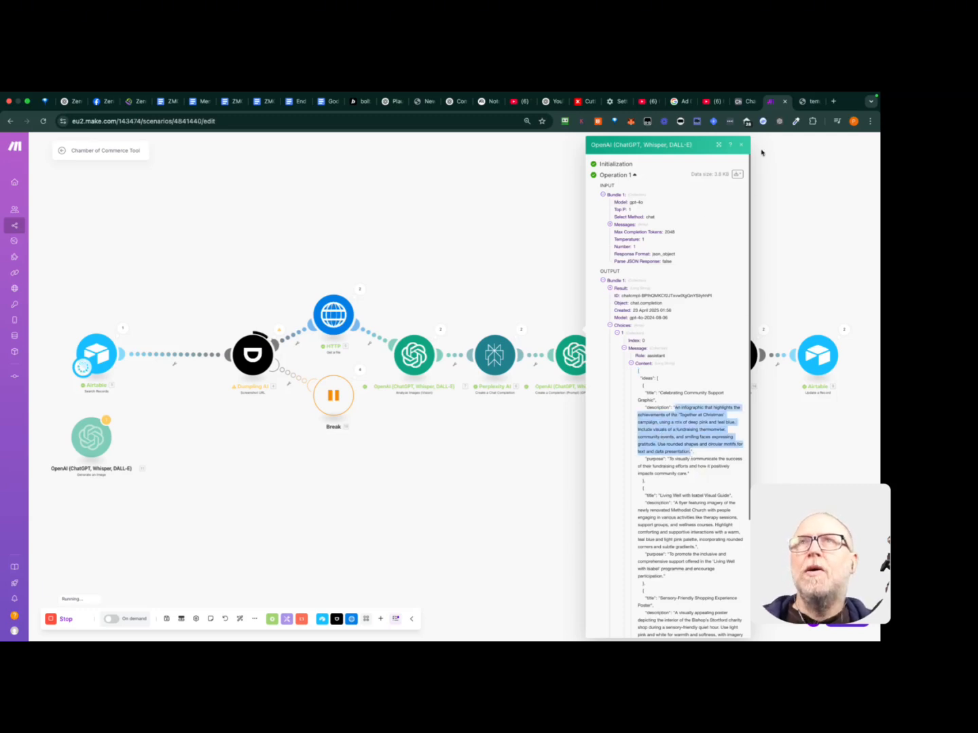
{"action": "left_click", "coordinate": [452, 101]}
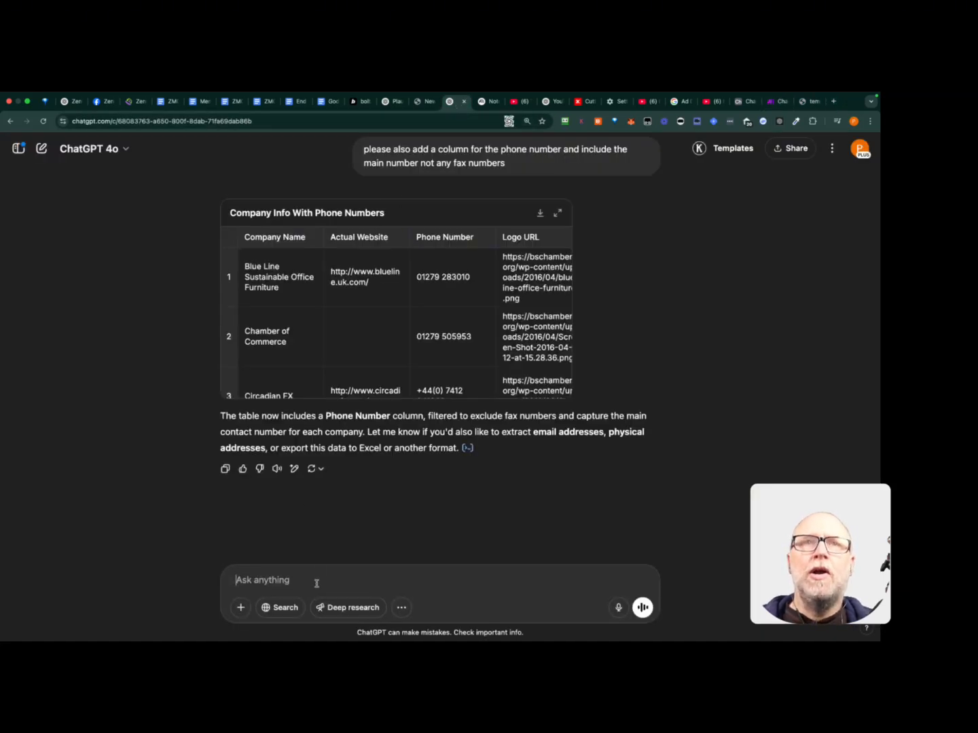
{"action": "left_click", "coordinate": [315, 579]}
{"action": "key", "text": "super+v"}
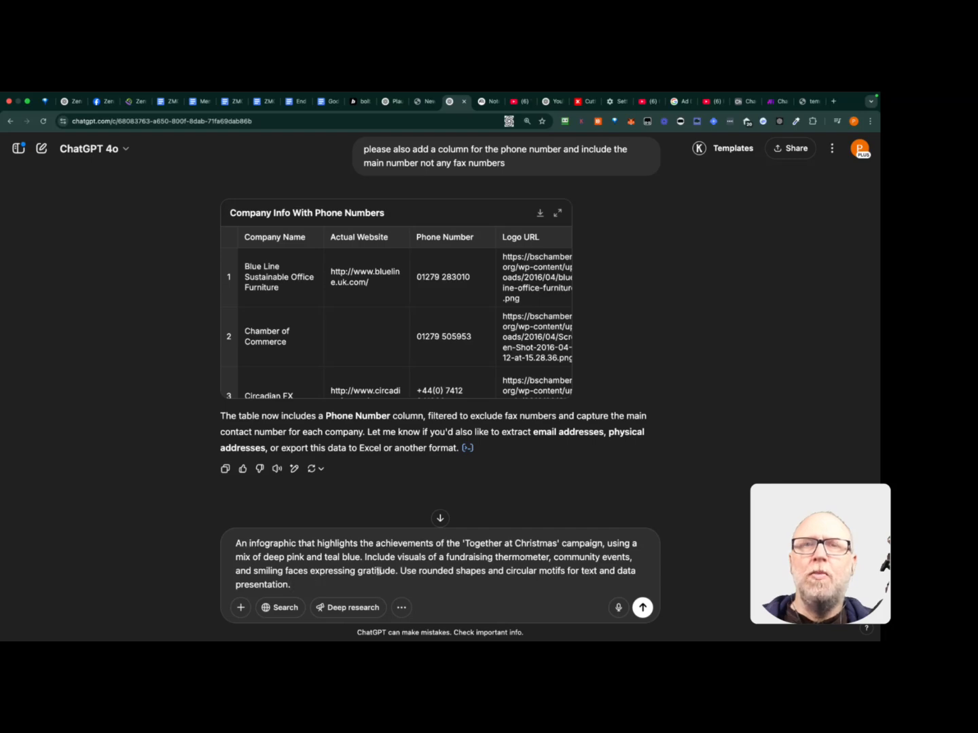
{"action": "left_click", "coordinate": [642, 608]}
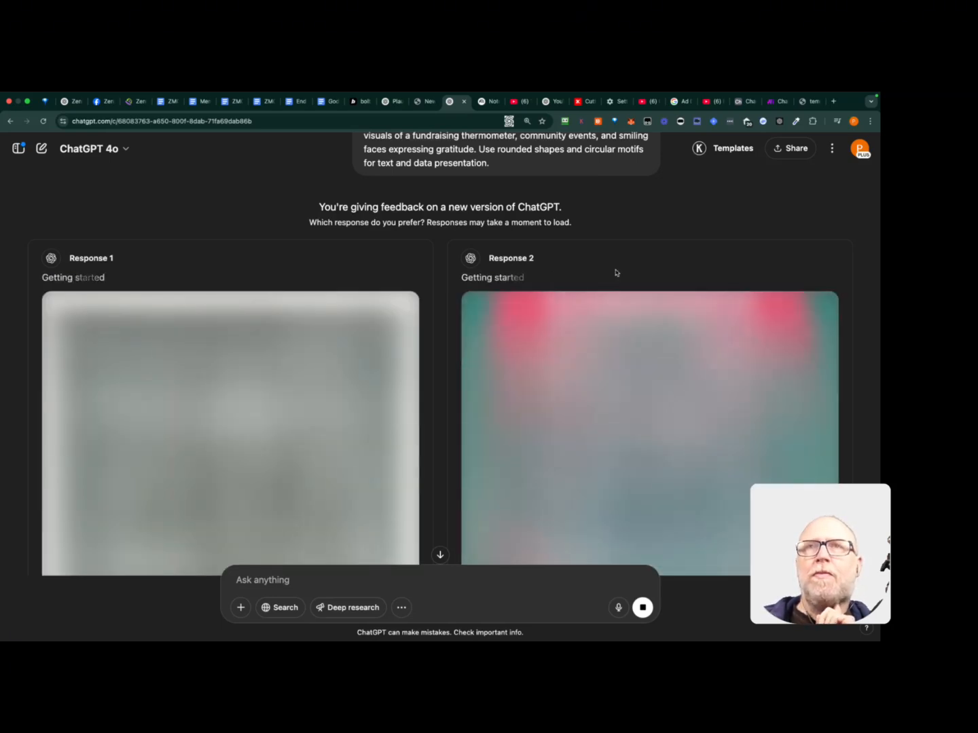
Reduce the browser zoom of the ChatGPT page to 100%
{"action": "left_click", "coordinate": [870, 122]}
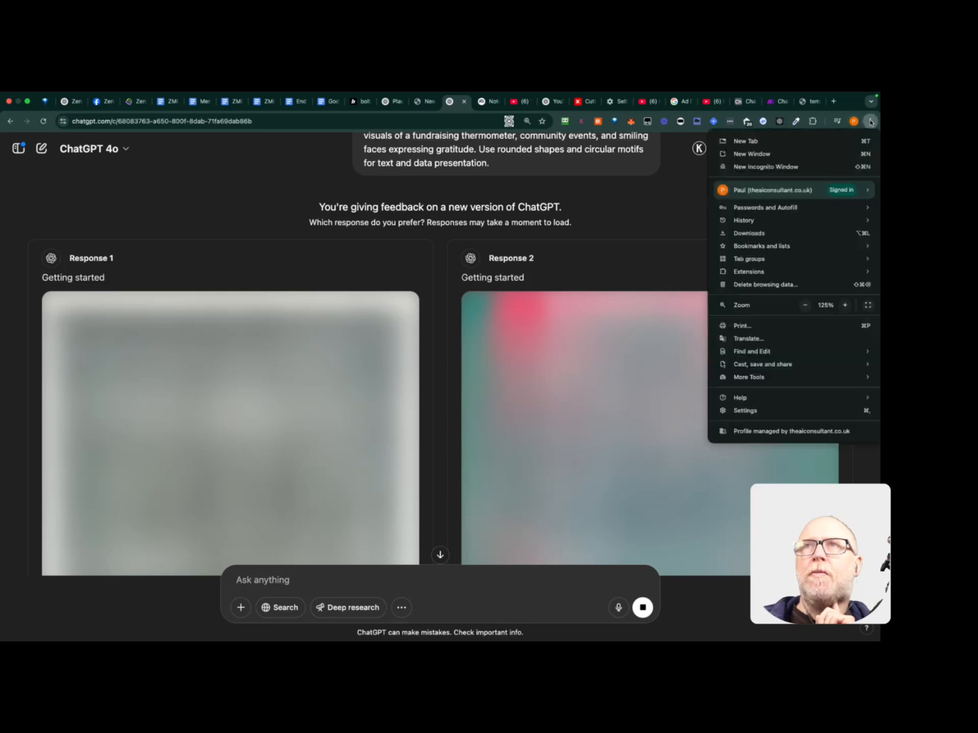
{"action": "left_click", "coordinate": [805, 304]}
{"action": "left_click", "coordinate": [805, 305]}
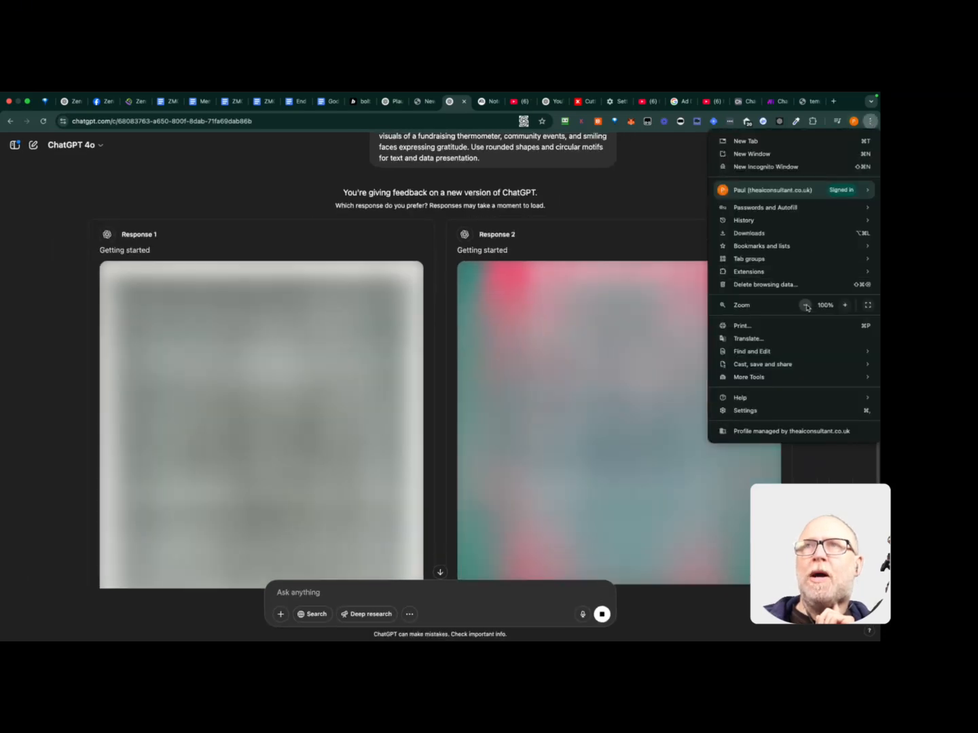
{"action": "left_click", "coordinate": [692, 220]}
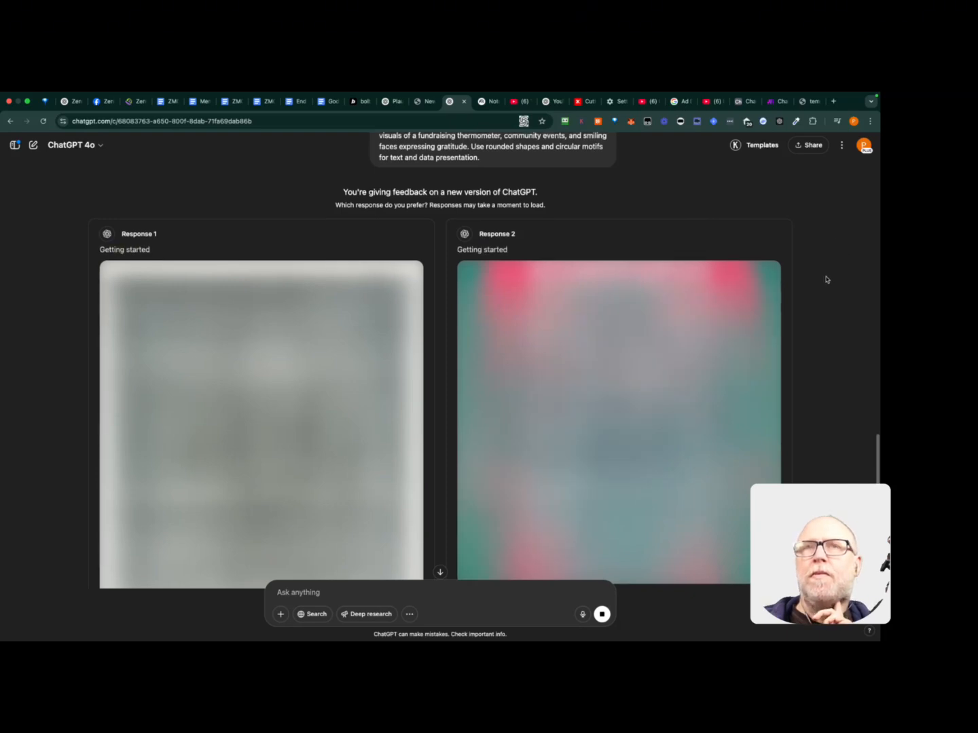
Examine the two generated 'Together at Christmas' infographics side by side, comparing their text, figures and illustrations
{"action": "scroll", "coordinate": [826, 279], "scroll_direction": "down", "scroll_amount": 3}
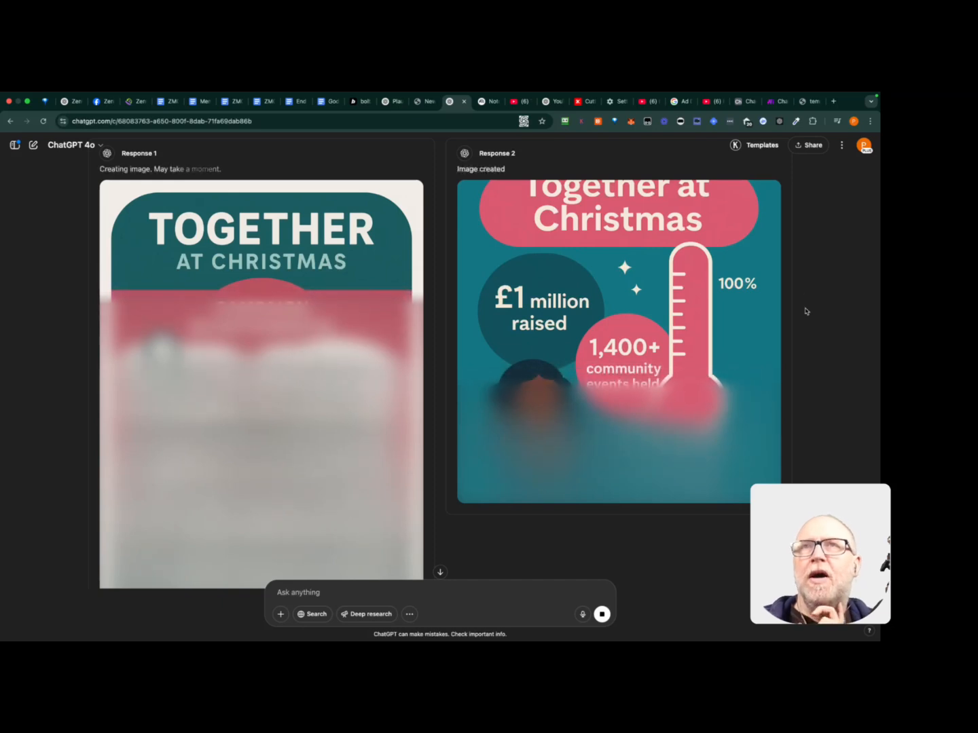
{"action": "scroll", "coordinate": [806, 311], "scroll_direction": "up", "scroll_amount": 2}
{"action": "scroll", "coordinate": [806, 312], "scroll_direction": "down", "scroll_amount": 1}
{"action": "scroll", "coordinate": [806, 311], "scroll_direction": "down", "scroll_amount": 1}
{"action": "scroll", "coordinate": [799, 320], "scroll_direction": "down", "scroll_amount": 1}
{"action": "scroll", "coordinate": [799, 323], "scroll_direction": "down", "scroll_amount": 1}
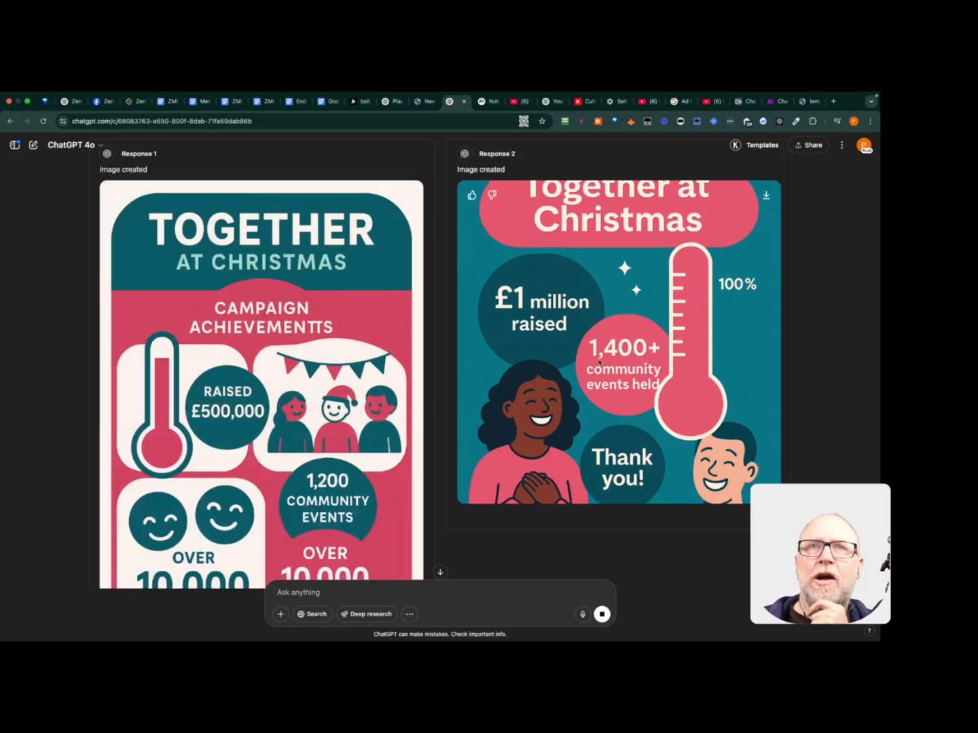
{"action": "scroll", "coordinate": [445, 395], "scroll_direction": "down", "scroll_amount": 3}
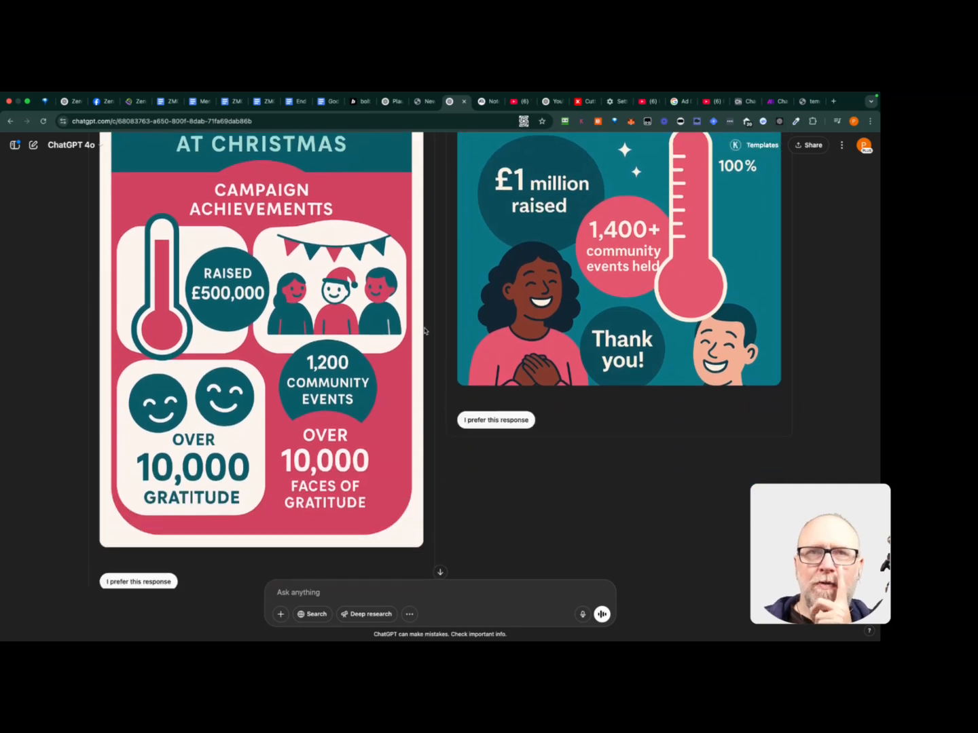
{"action": "scroll", "coordinate": [297, 332], "scroll_direction": "up", "scroll_amount": 2}
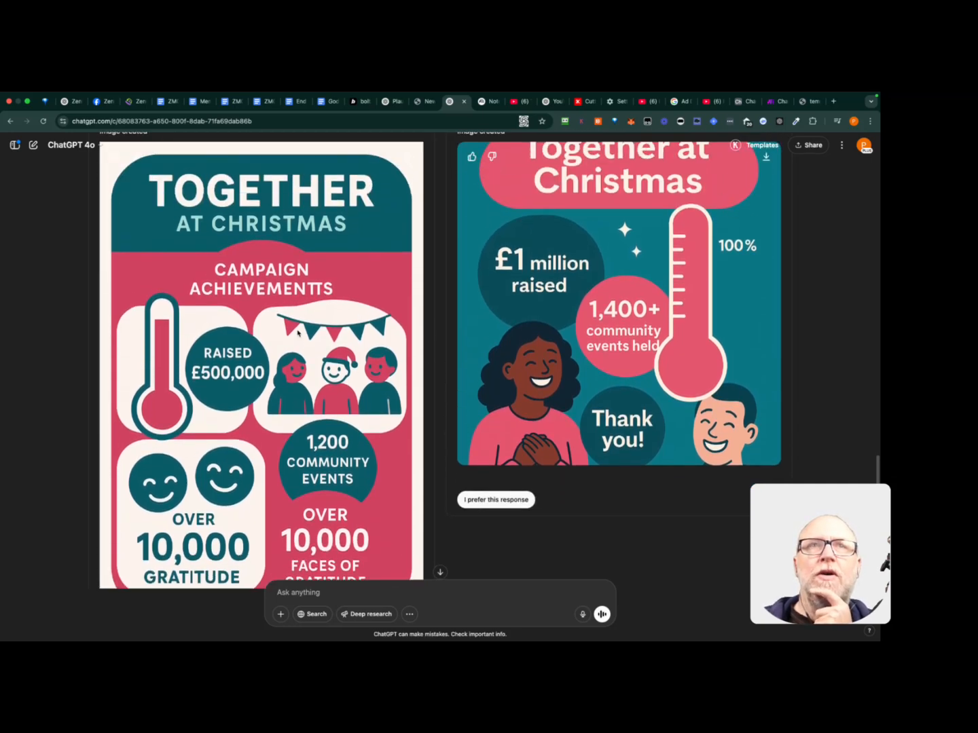
{"action": "scroll", "coordinate": [309, 309], "scroll_direction": "down", "scroll_amount": 2}
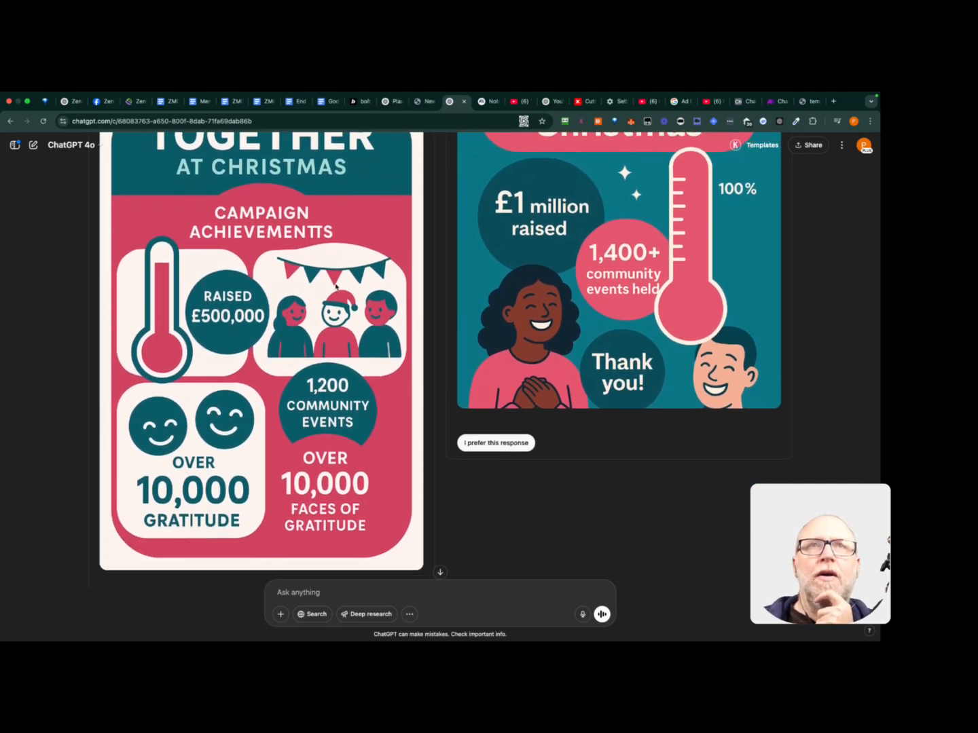
{"action": "scroll", "coordinate": [338, 287], "scroll_direction": "up", "scroll_amount": 2}
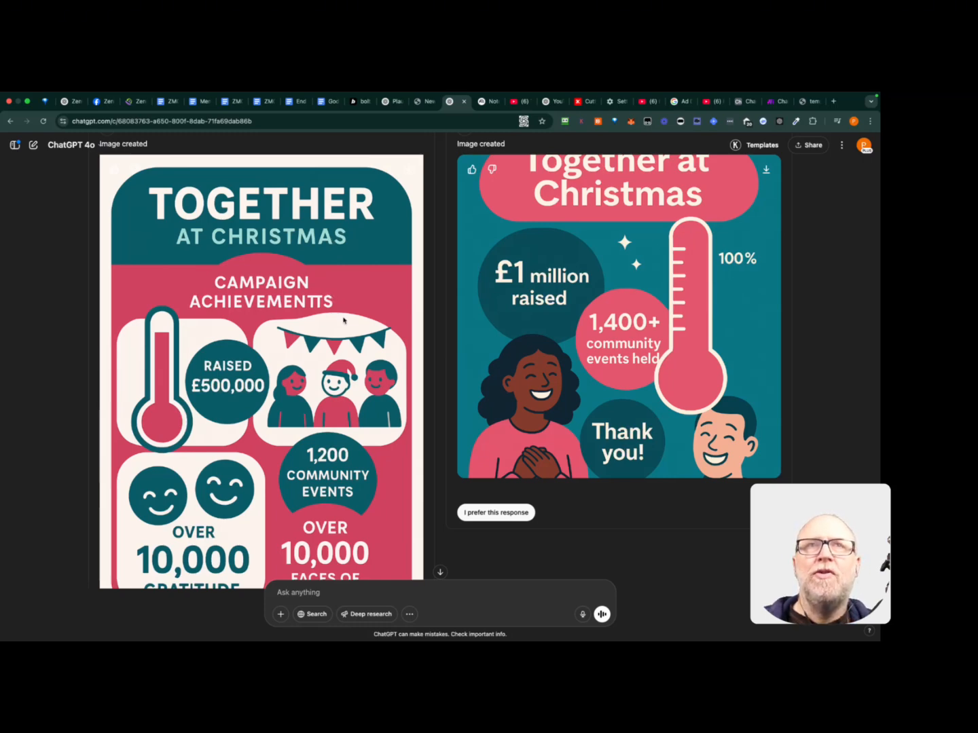
{"action": "scroll", "coordinate": [282, 387], "scroll_direction": "down", "scroll_amount": 1}
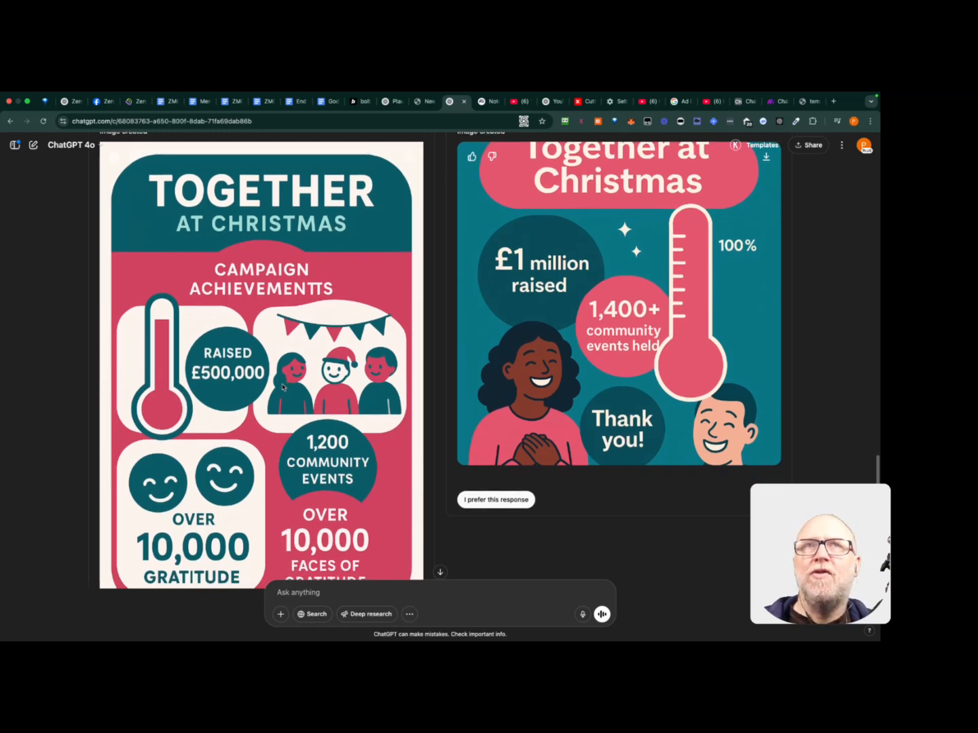
Reread the submitted infographic prompt, check both generated images against it, and switch back to the Make.com scenario
{"action": "scroll", "coordinate": [355, 324], "scroll_direction": "up", "scroll_amount": 4}
{"action": "scroll", "coordinate": [354, 323], "scroll_direction": "up", "scroll_amount": 10}
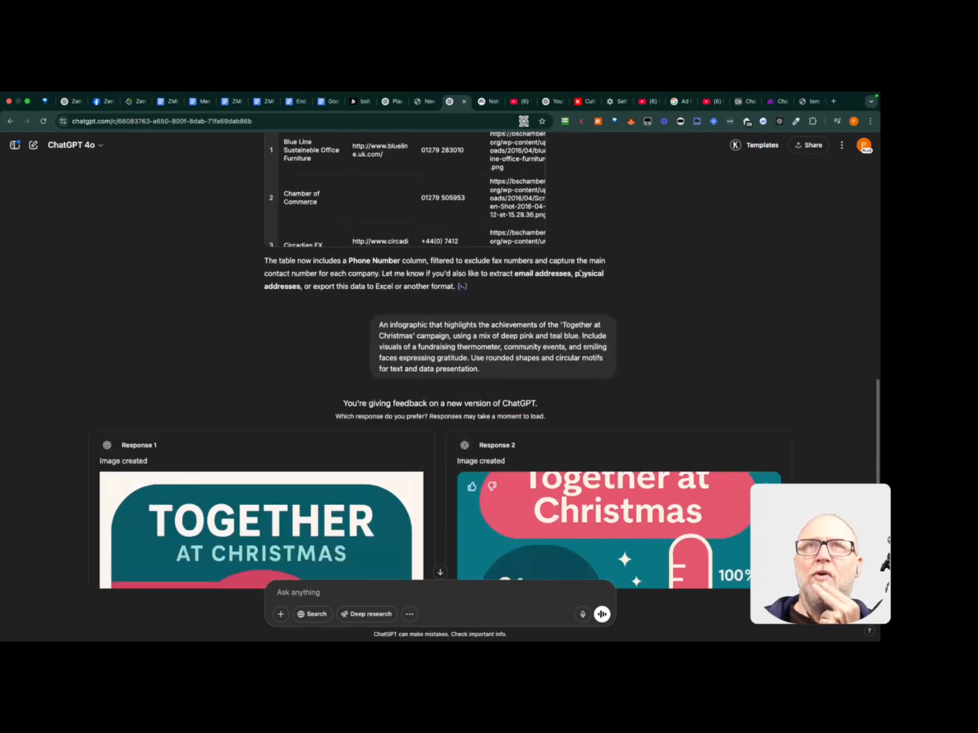
{"action": "left_click_drag", "start_coordinate": [492, 371], "coordinate": [380, 323]}
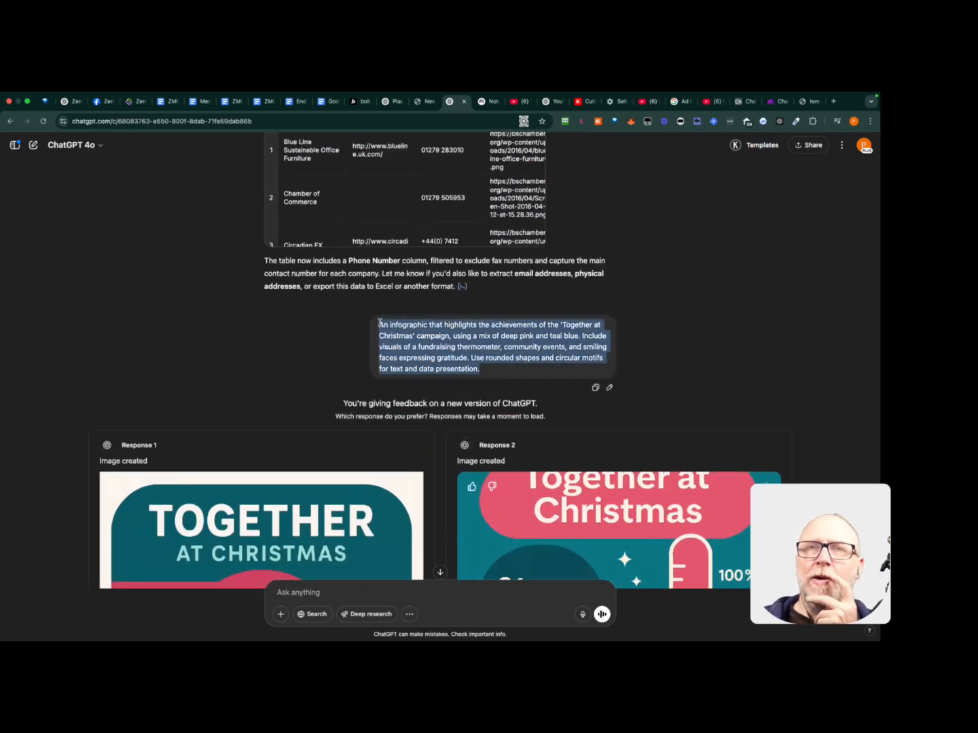
{"action": "left_click", "coordinate": [503, 372]}
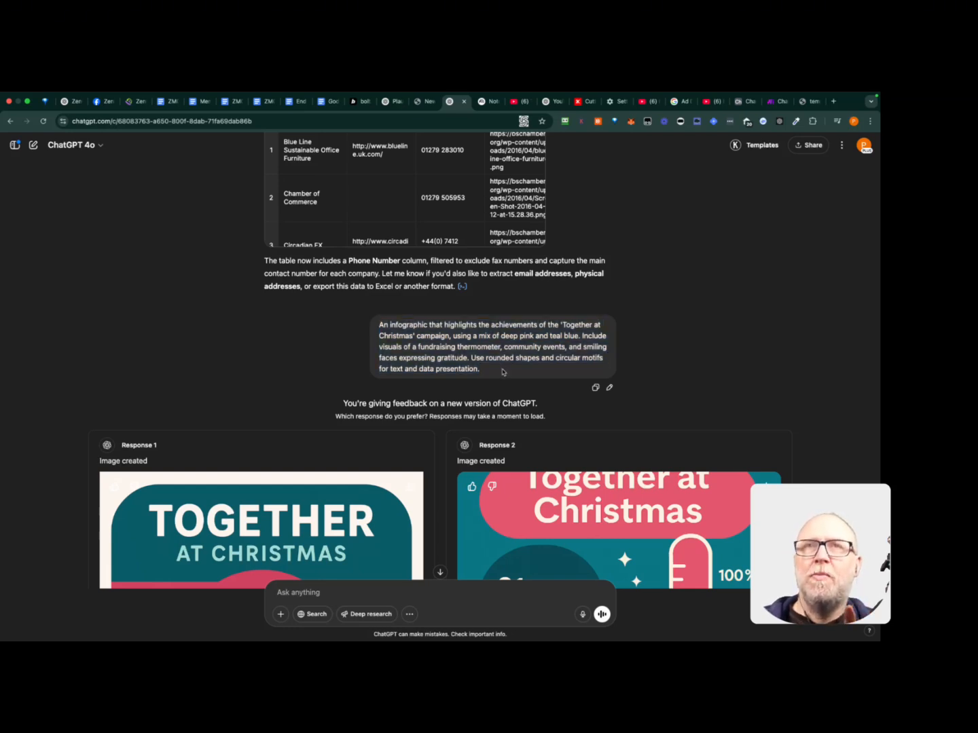
{"action": "scroll", "coordinate": [504, 371], "scroll_direction": "down", "scroll_amount": 12}
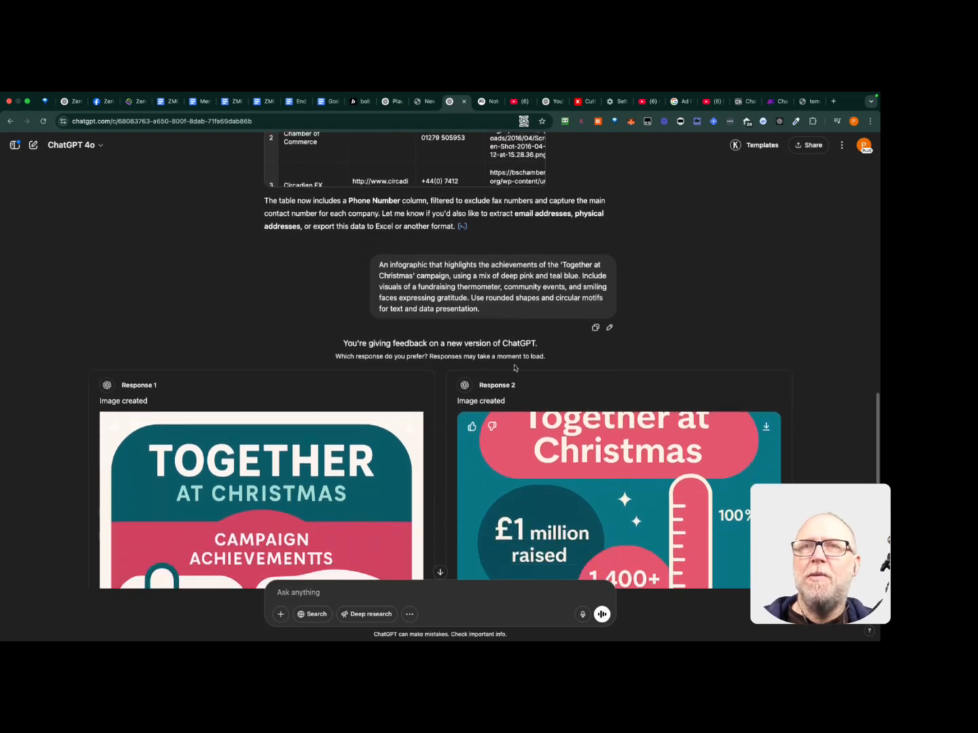
{"action": "scroll", "coordinate": [514, 367], "scroll_direction": "down", "scroll_amount": 3}
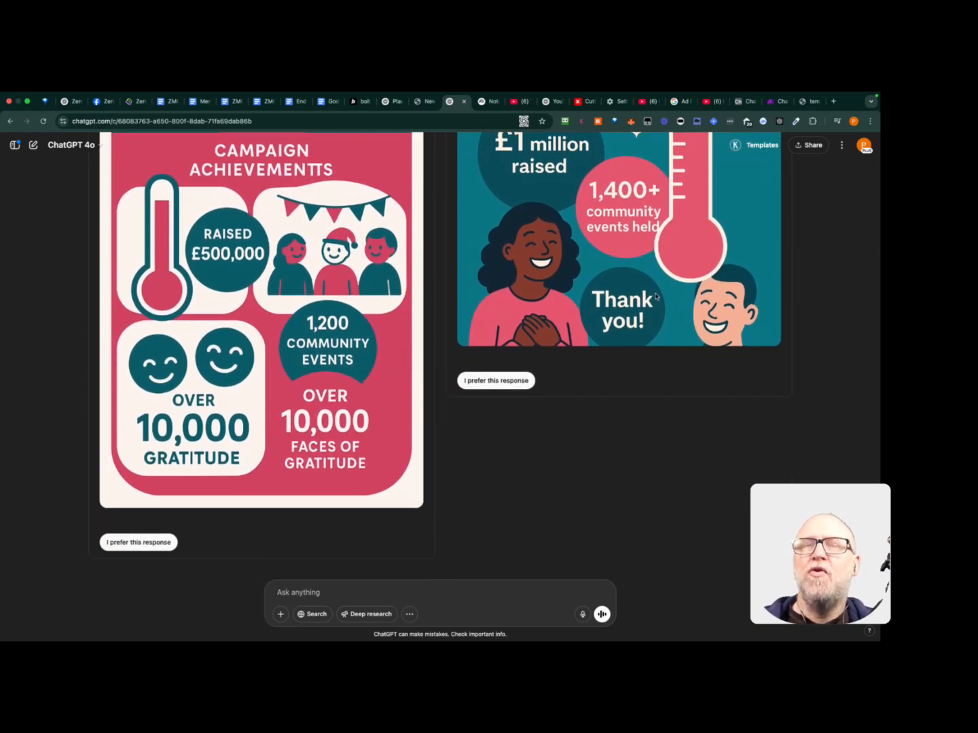
{"action": "scroll", "coordinate": [344, 478], "scroll_direction": "up", "scroll_amount": 6}
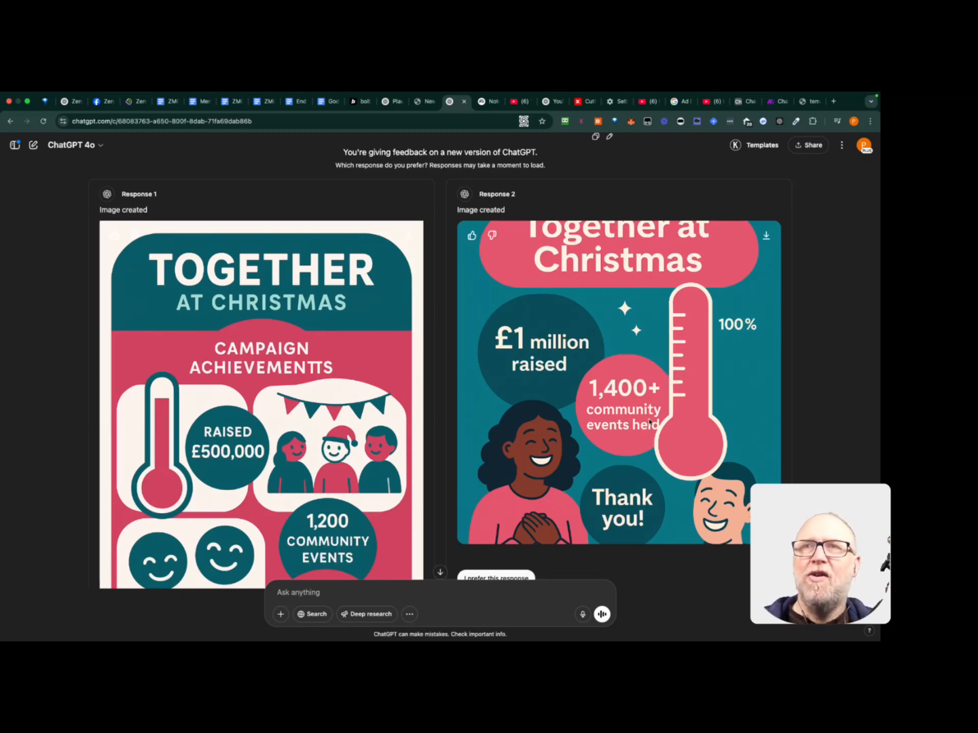
{"action": "scroll", "coordinate": [774, 251], "scroll_direction": "up", "scroll_amount": 4}
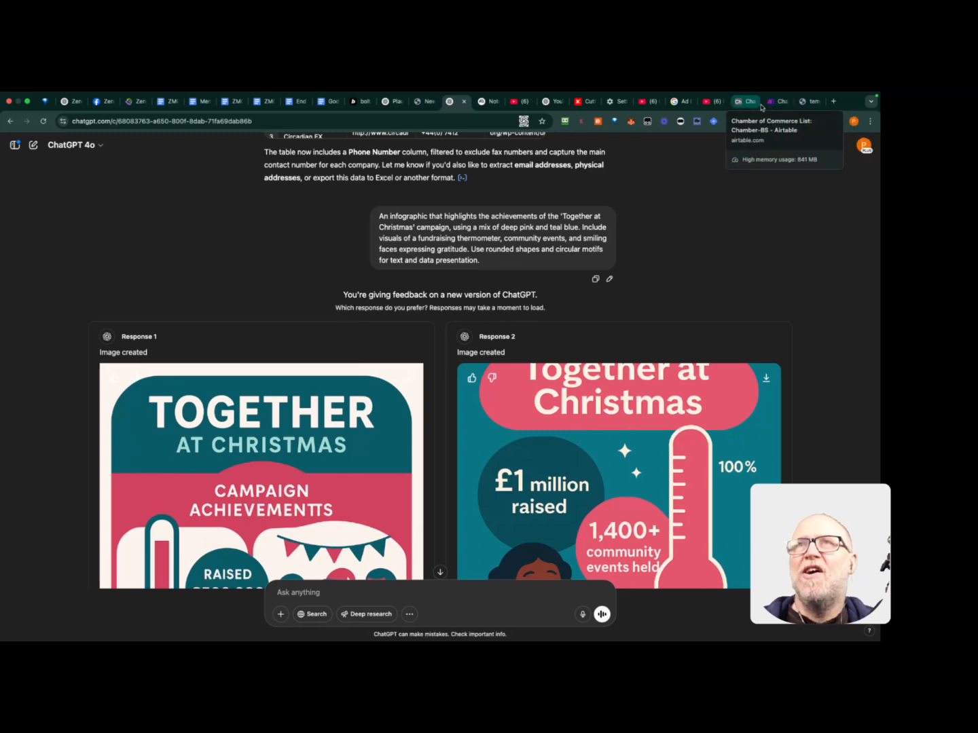
{"action": "left_click", "coordinate": [770, 108]}
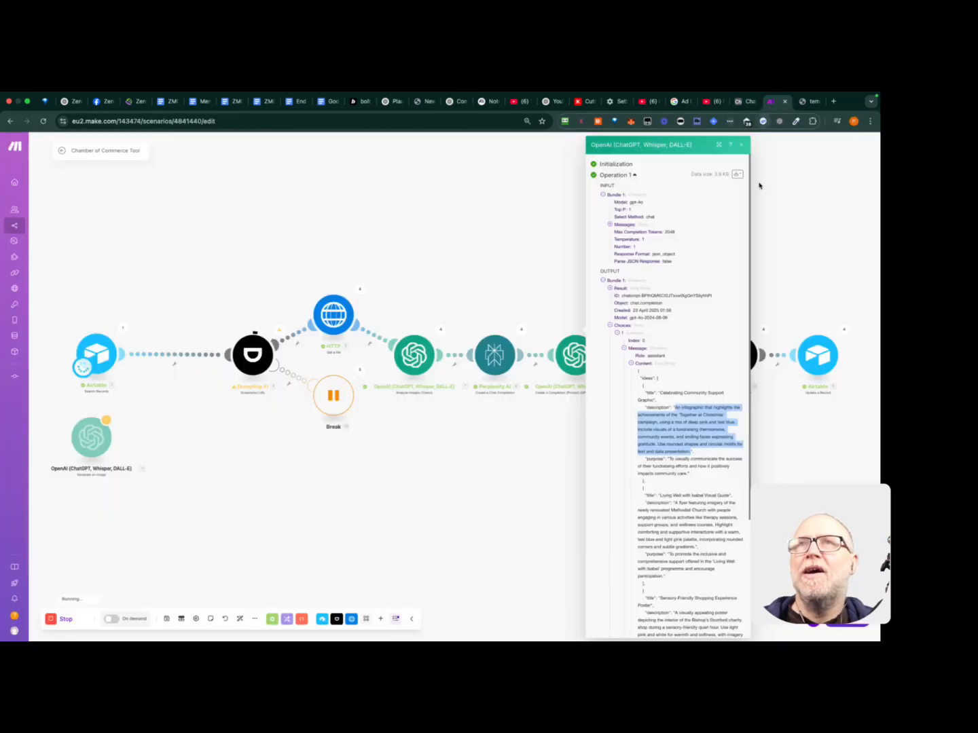
Close the OpenAI module output, switch to the Chamber of Commerce List in Airtable, and remove the Website Description 'is empty' filter
{"action": "left_click", "coordinate": [785, 199]}
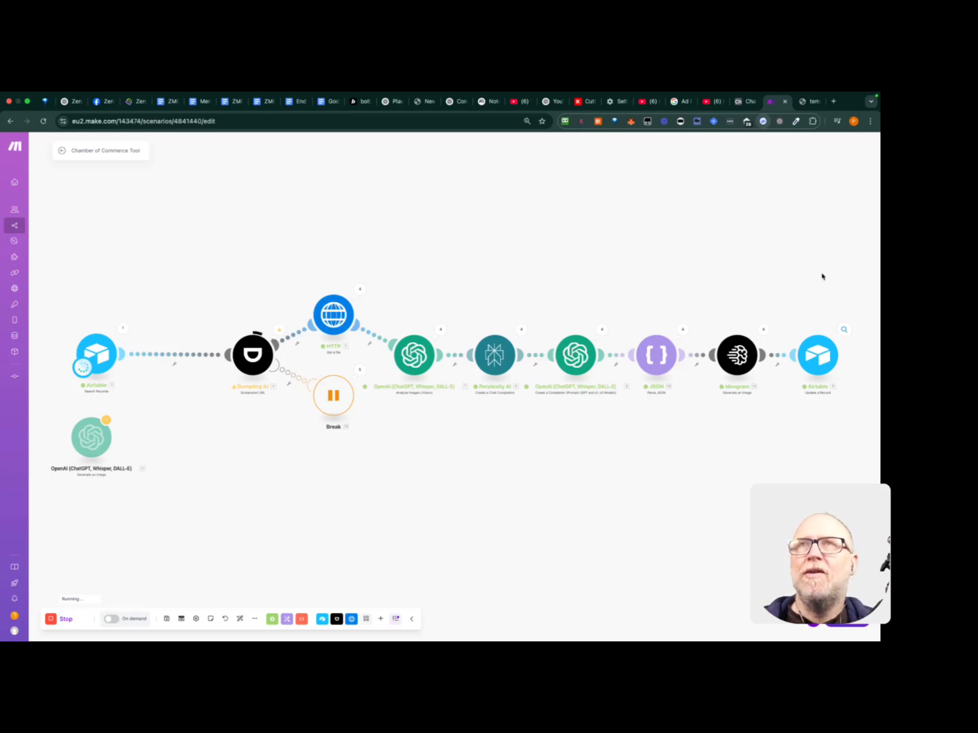
{"action": "left_click", "coordinate": [738, 103]}
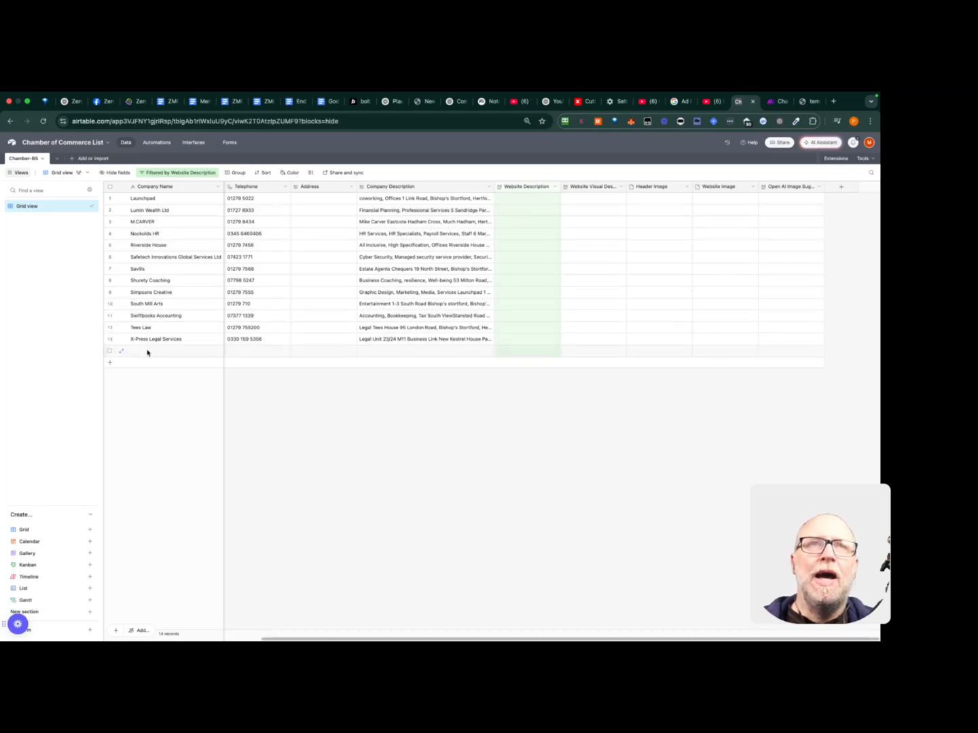
{"action": "left_click", "coordinate": [175, 175]}
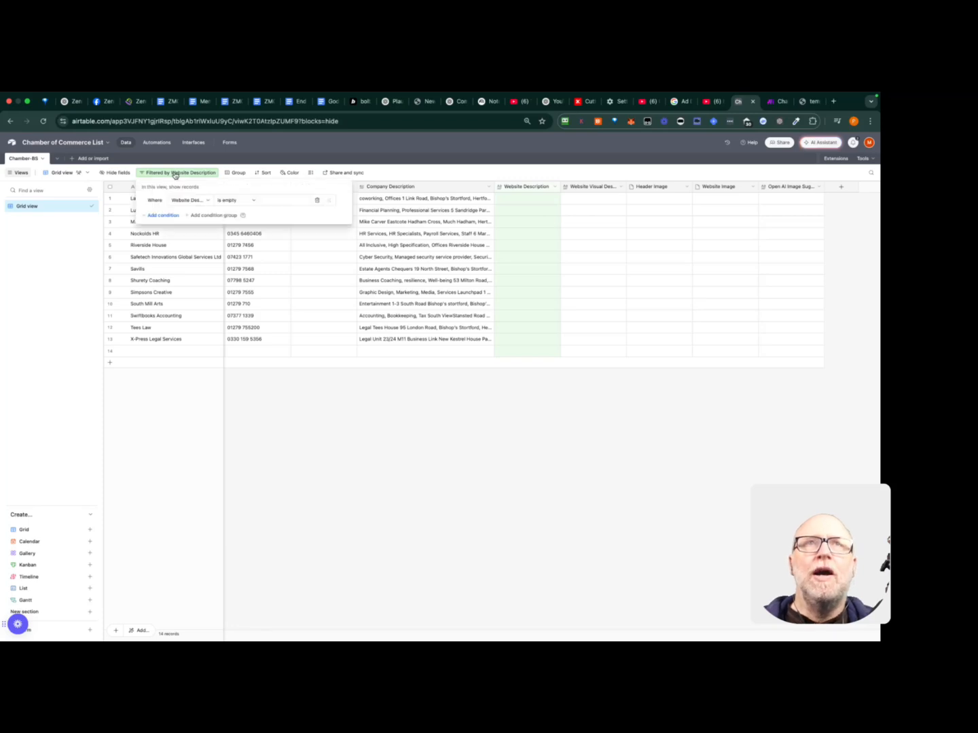
{"action": "left_click", "coordinate": [318, 200]}
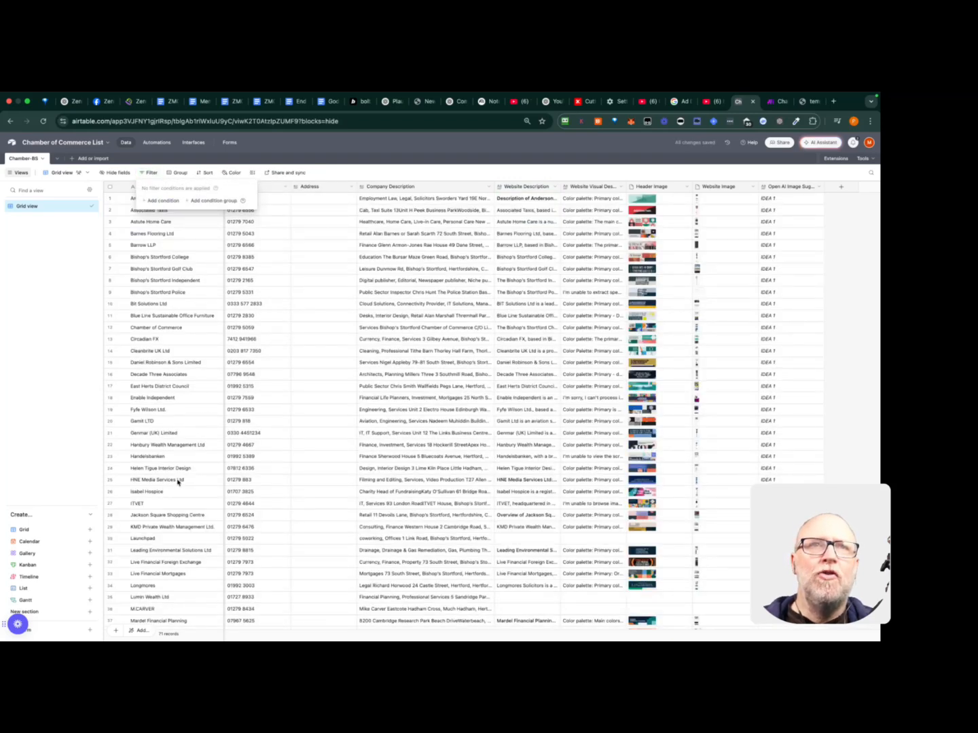
{"action": "left_click", "coordinate": [643, 496]}
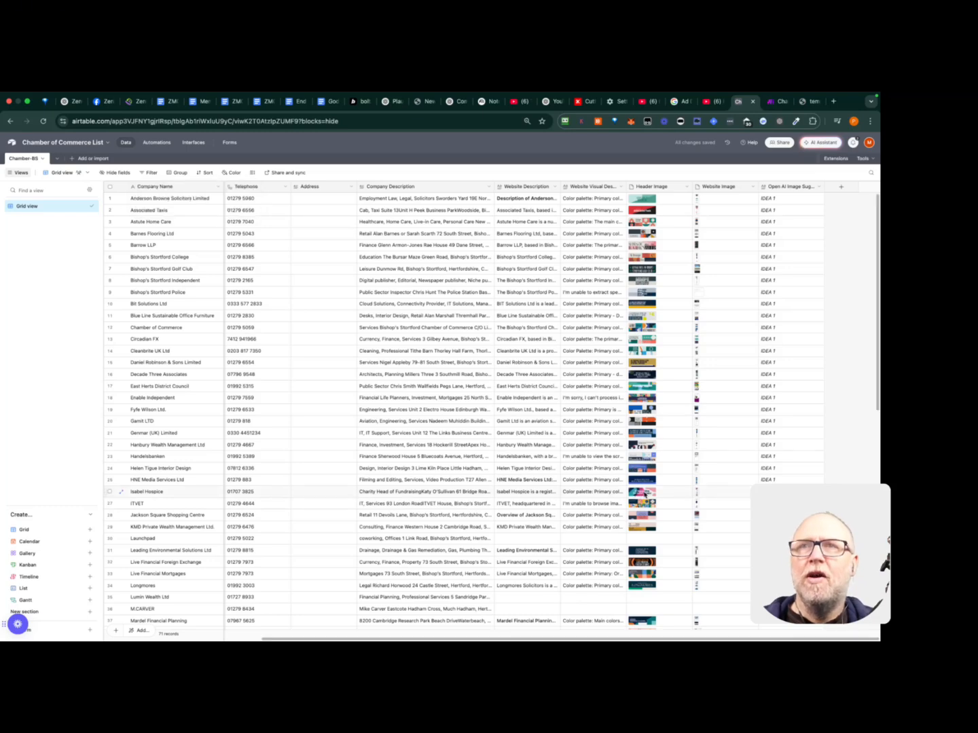
View the website screenshot and the header image attached to the Isabel Hospice record, closing each preview
{"action": "left_click", "coordinate": [696, 494]}
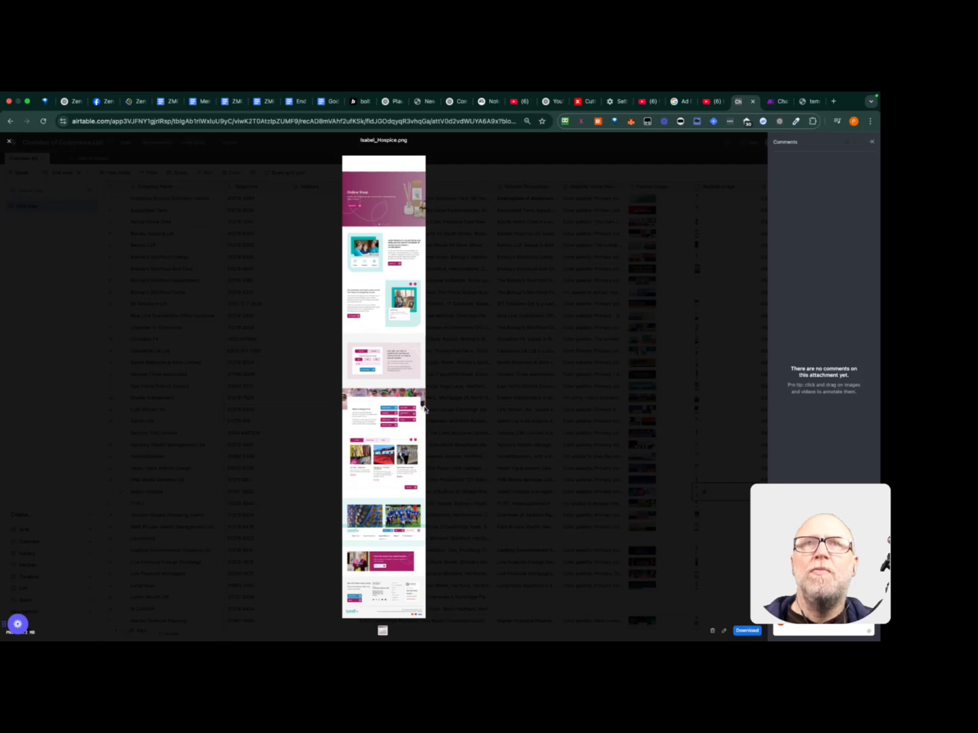
{"action": "left_click", "coordinate": [435, 501]}
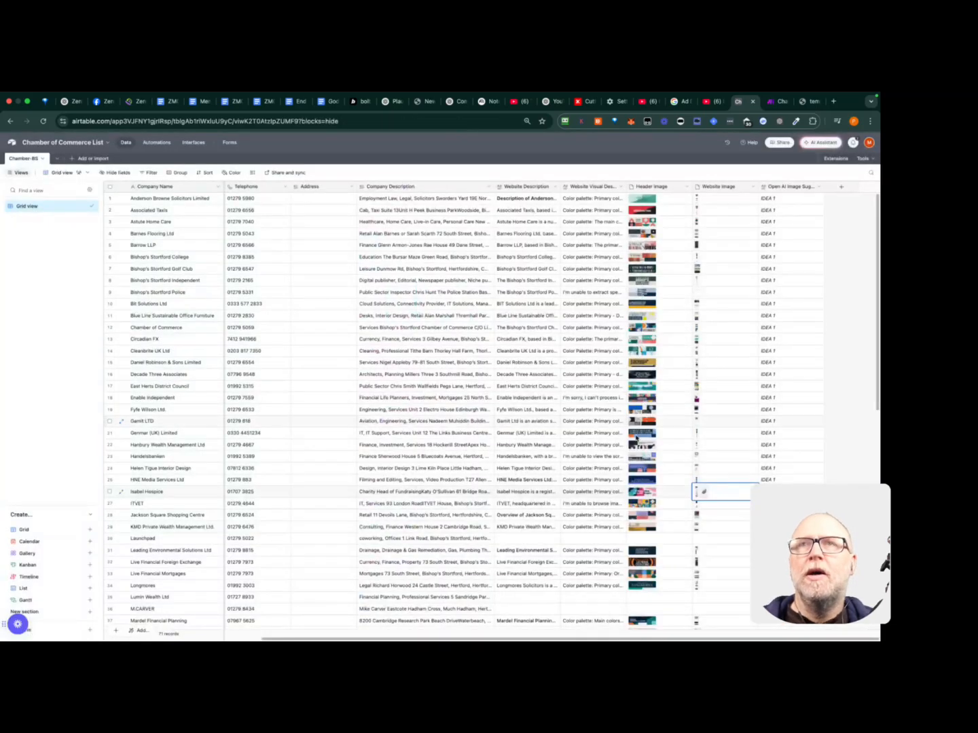
{"action": "left_click", "coordinate": [638, 494]}
{"action": "left_click", "coordinate": [642, 501]}
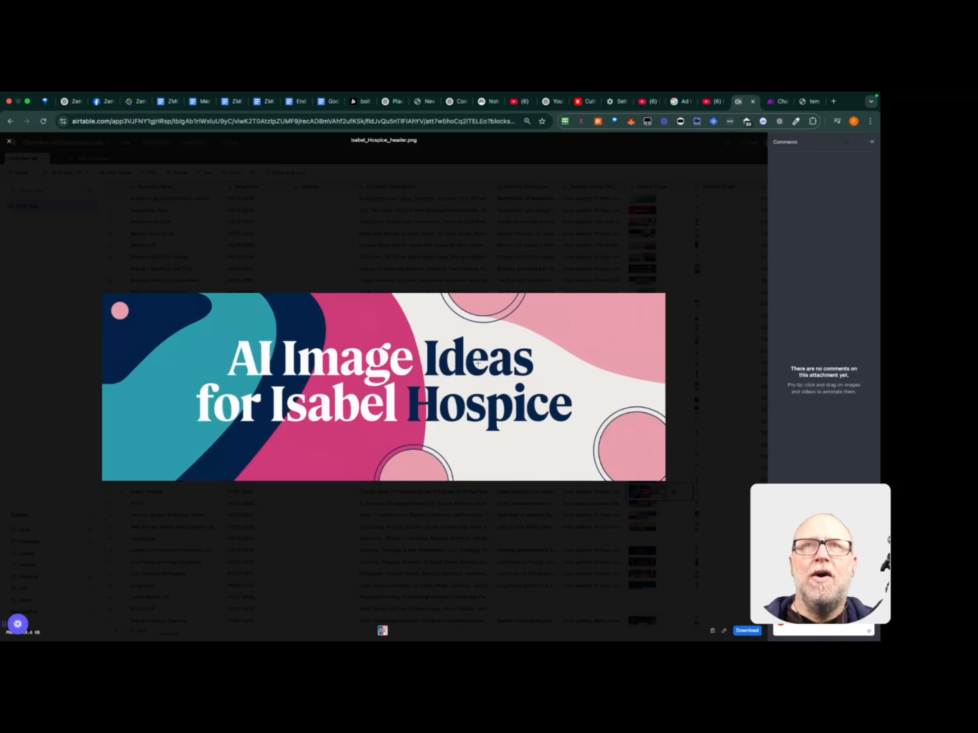
{"action": "left_click", "coordinate": [664, 508]}
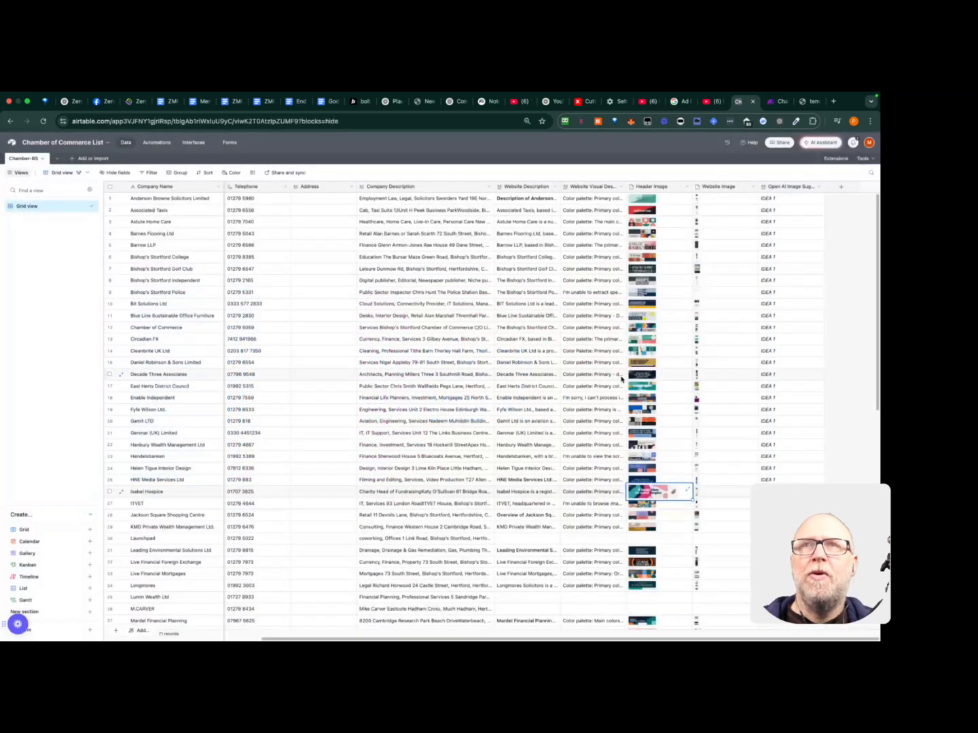
Read through the Open AI image suggestions of the Isabel Hospice record, close the cell, and switch back to the Make.com scenario
{"action": "scroll", "coordinate": [664, 508], "scroll_direction": "down", "scroll_amount": 3}
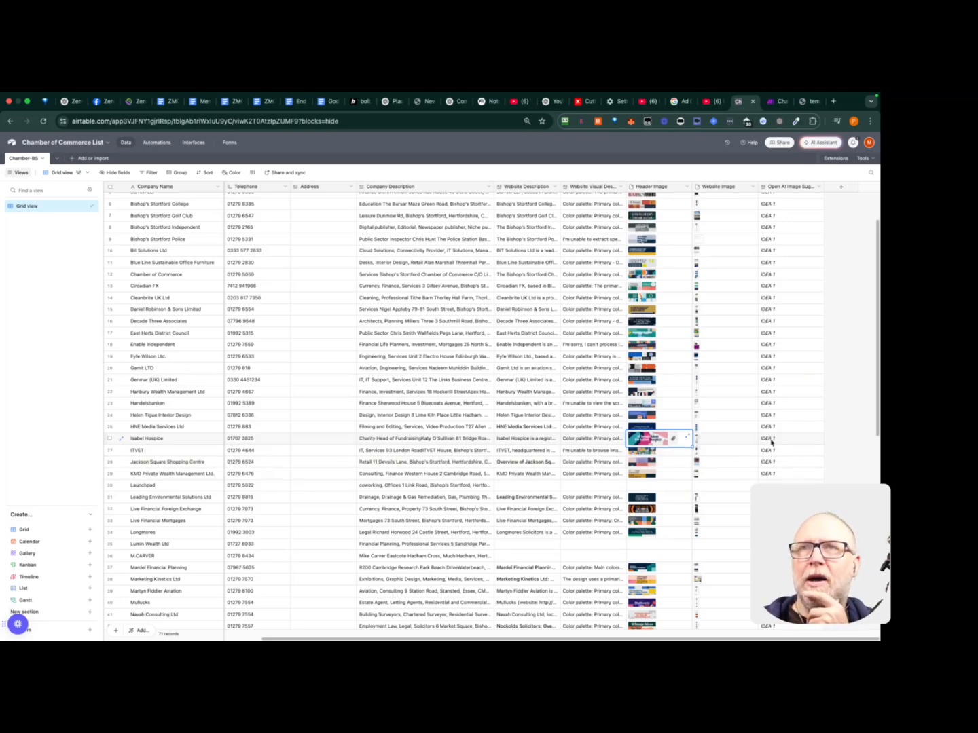
{"action": "left_click", "coordinate": [771, 442]}
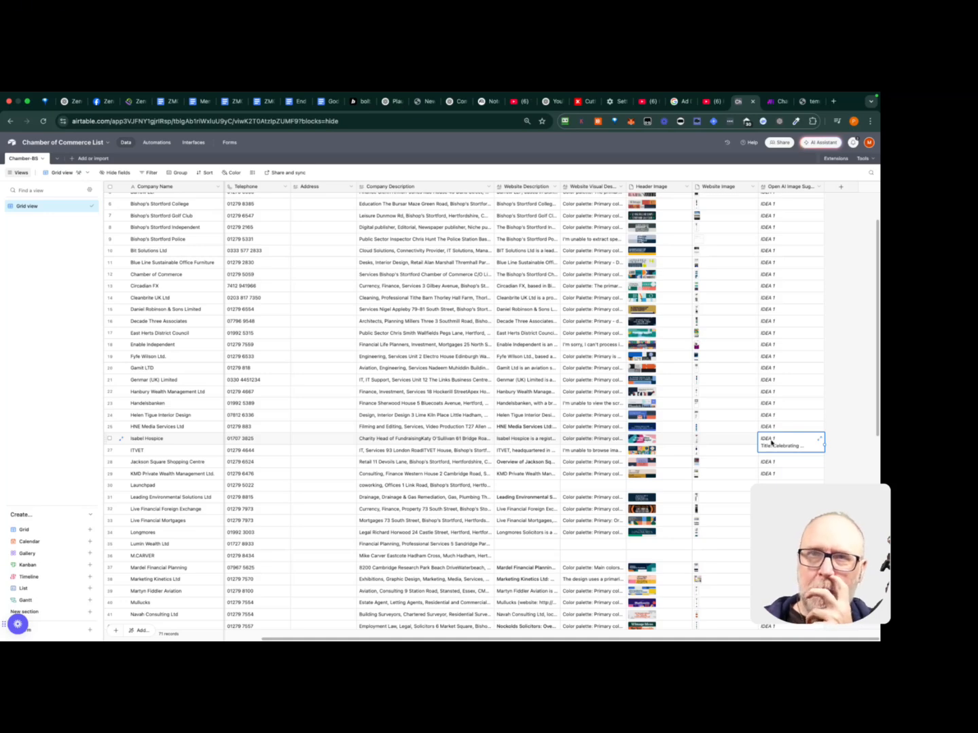
{"action": "left_click", "coordinate": [771, 442]}
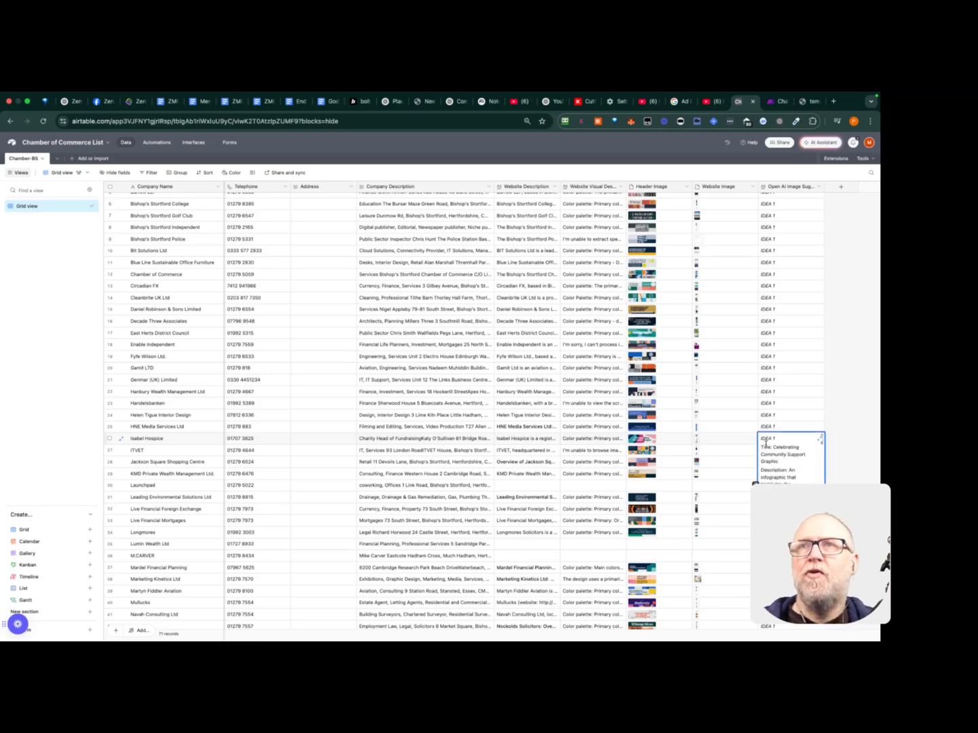
{"action": "scroll", "coordinate": [777, 461], "scroll_direction": "down", "scroll_amount": 5}
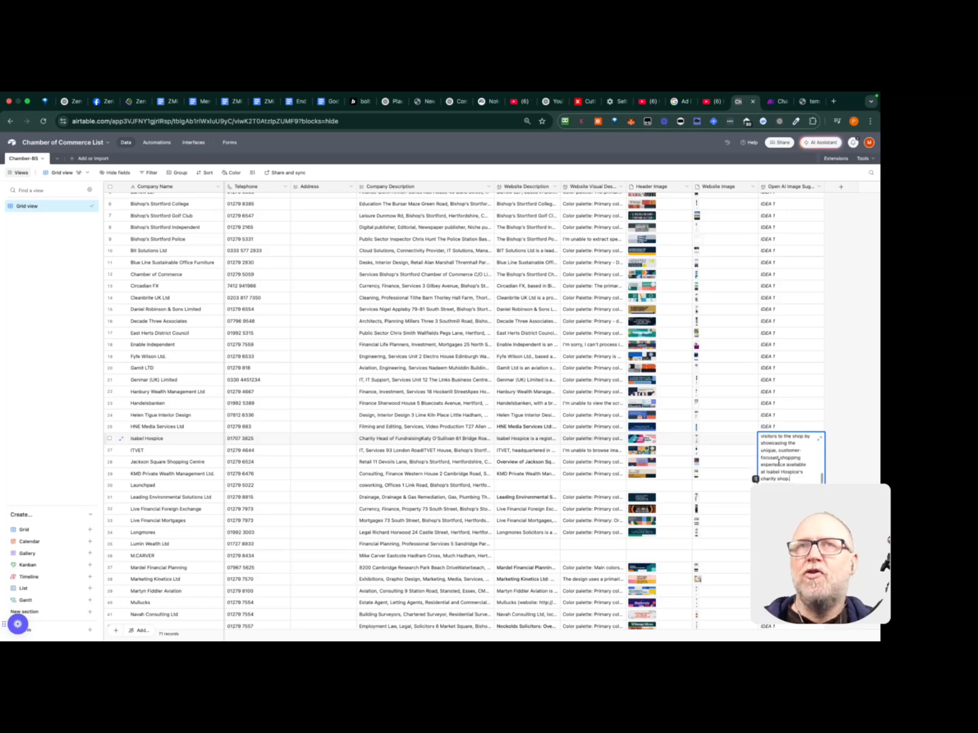
{"action": "left_click", "coordinate": [854, 396]}
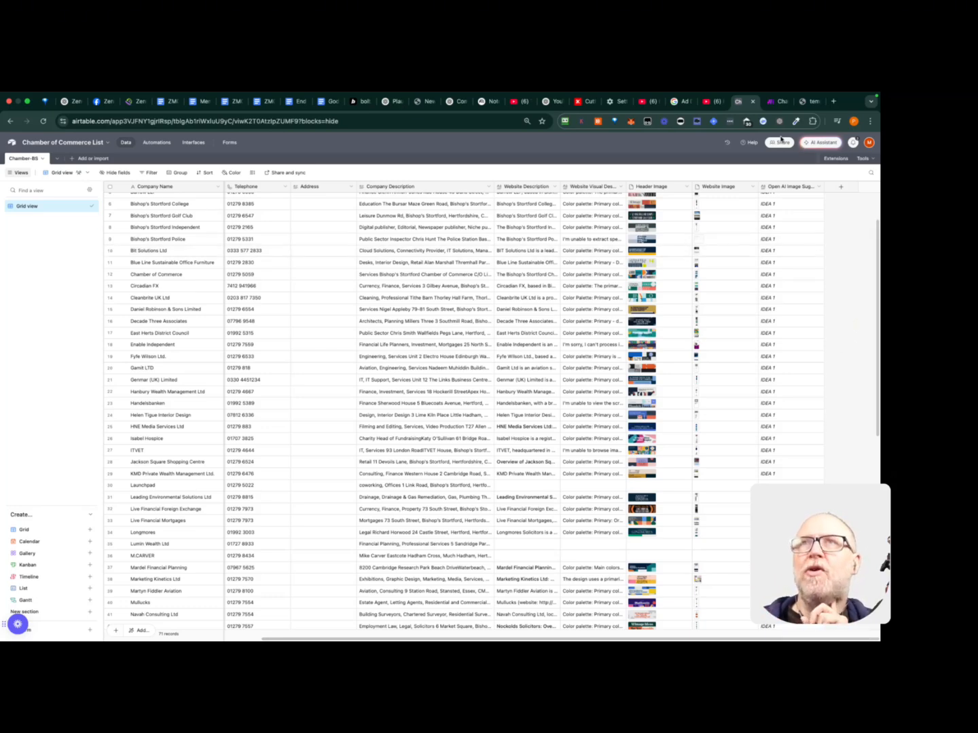
{"action": "left_click", "coordinate": [772, 106]}
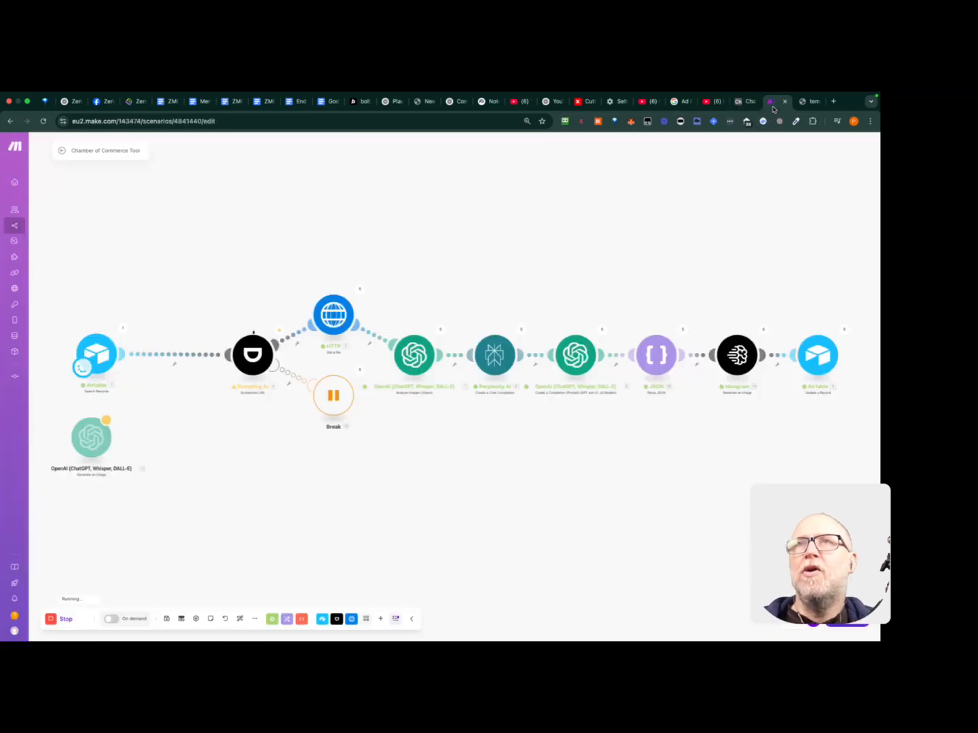